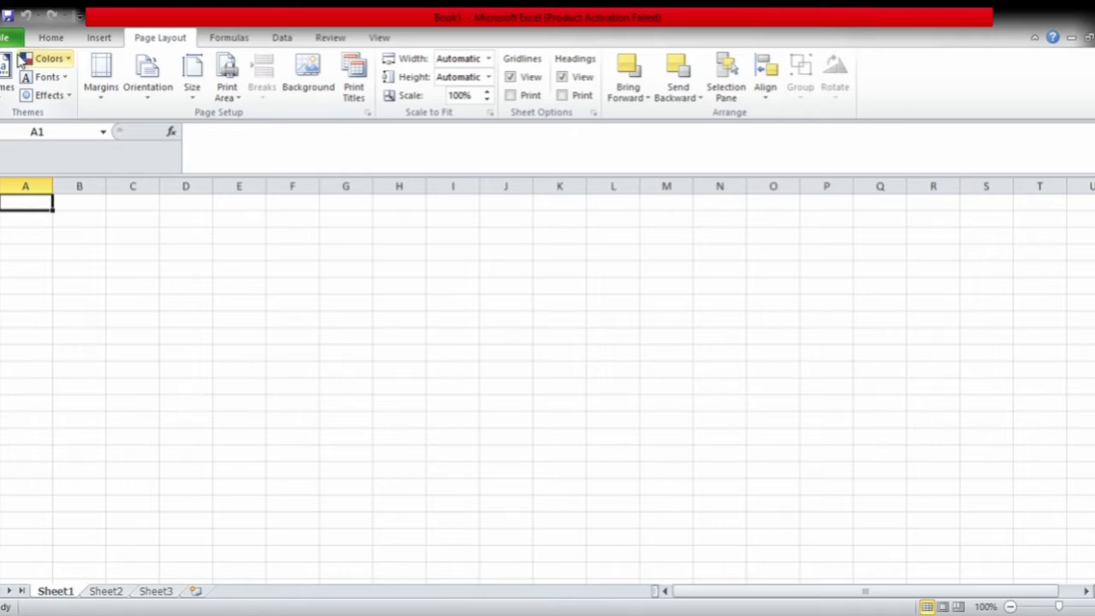
Examine the File, Home, Insert, Page Layout, Formulas, Data, Review and View command groups of the blank workbook
left_click(6, 36)
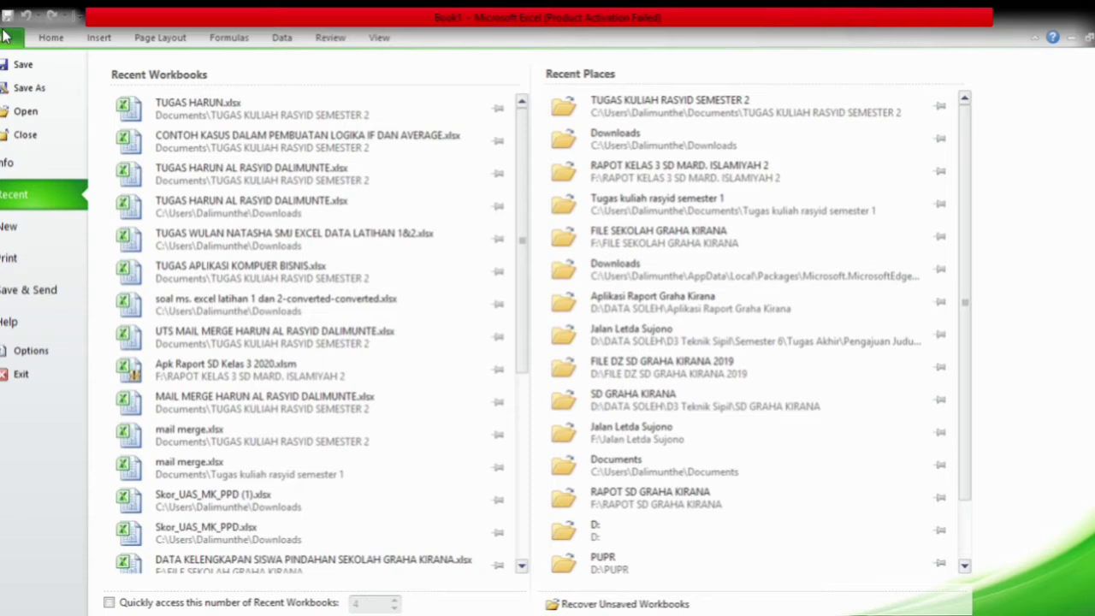
left_click(52, 40)
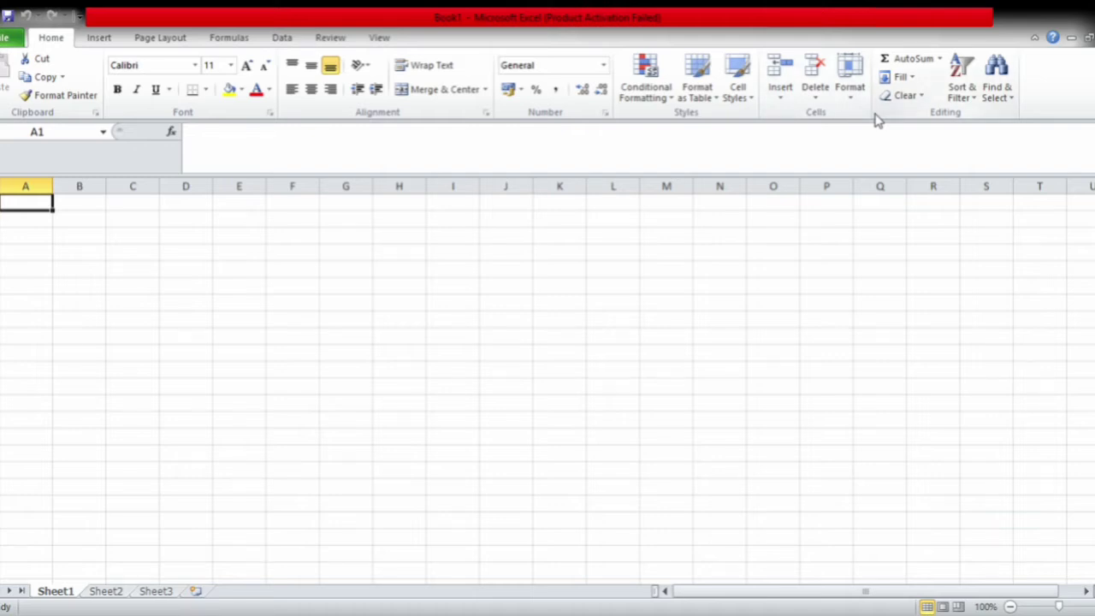
left_click(100, 39)
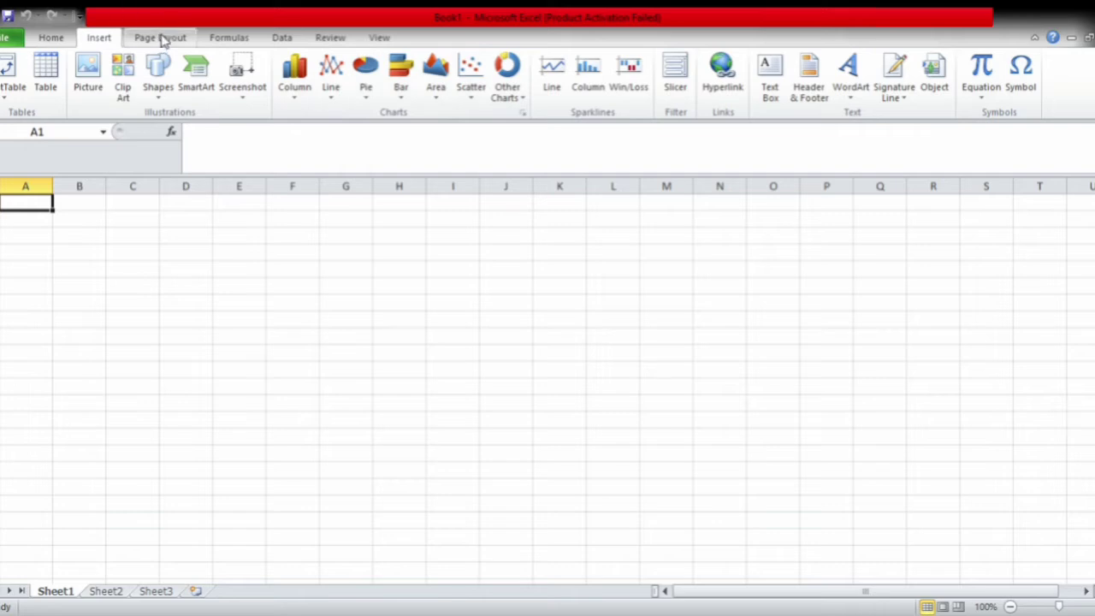
left_click(160, 39)
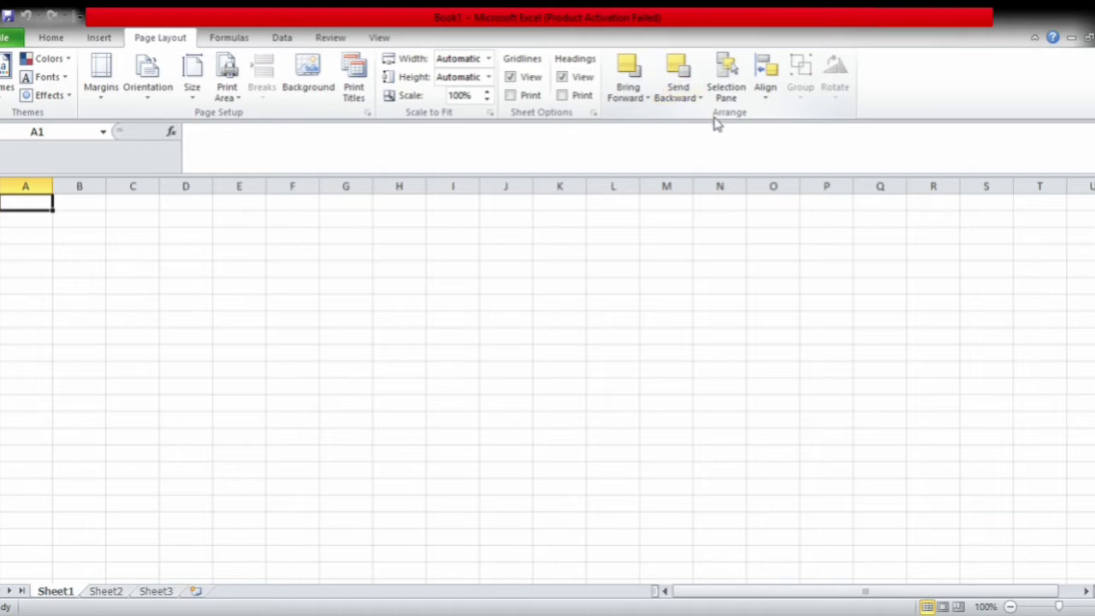
left_click(228, 38)
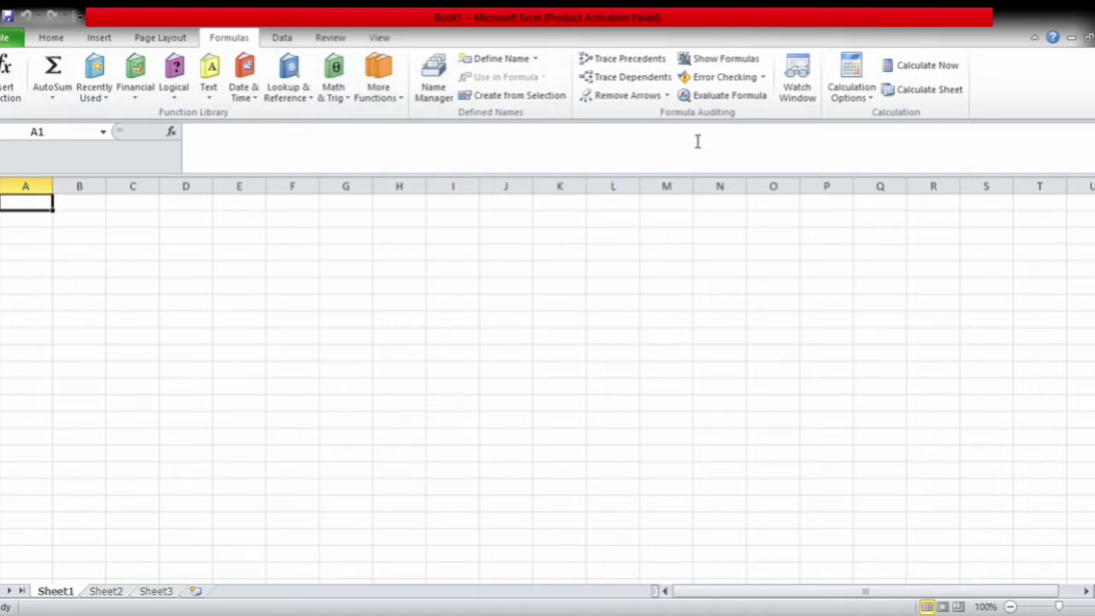
left_click(282, 39)
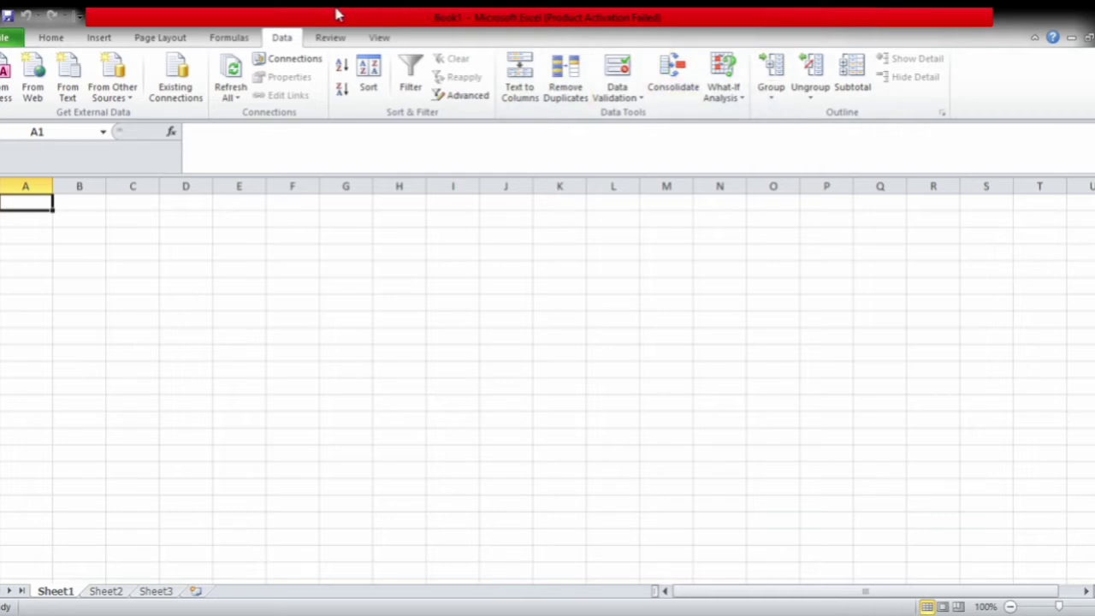
left_click(332, 39)
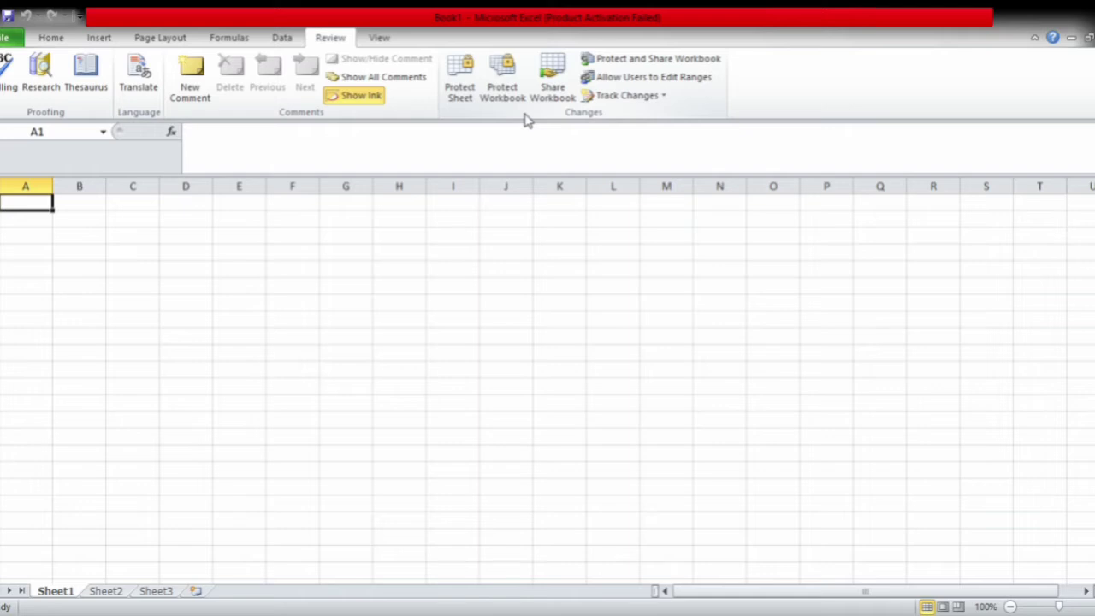
left_click(379, 38)
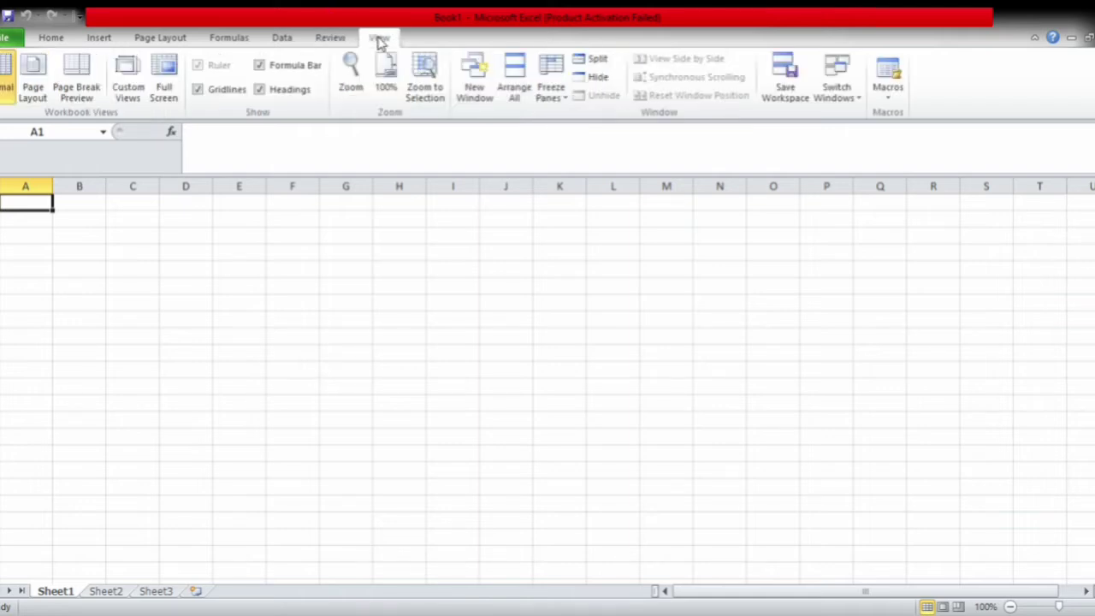
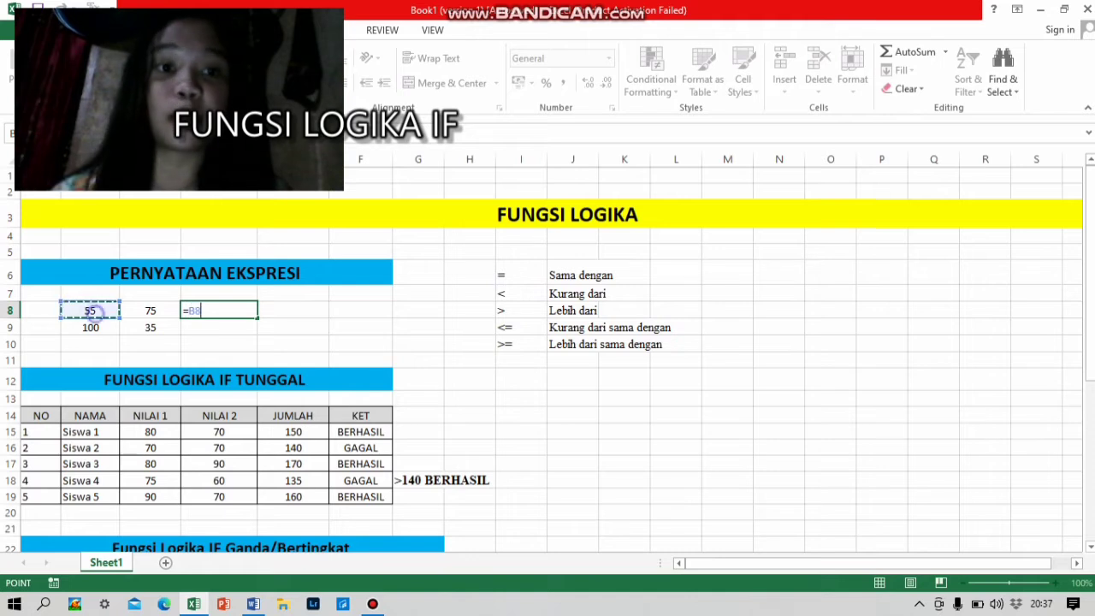
Complete the comparison formula =B8>C8 in cell D8 under PERNYATAAN EKSPRESI
type(">")
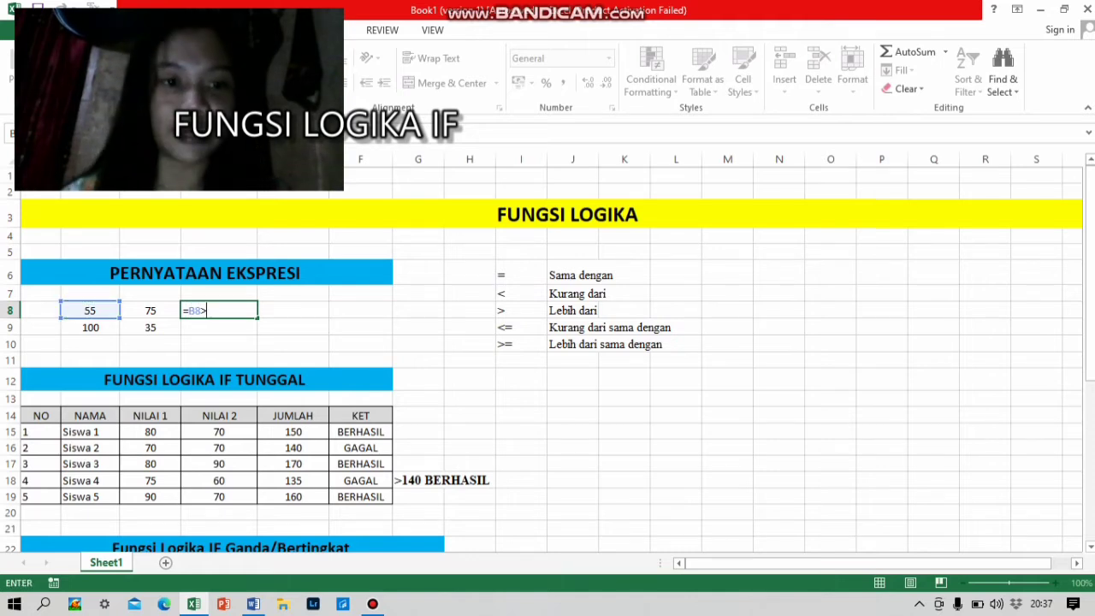
left_click(150, 309)
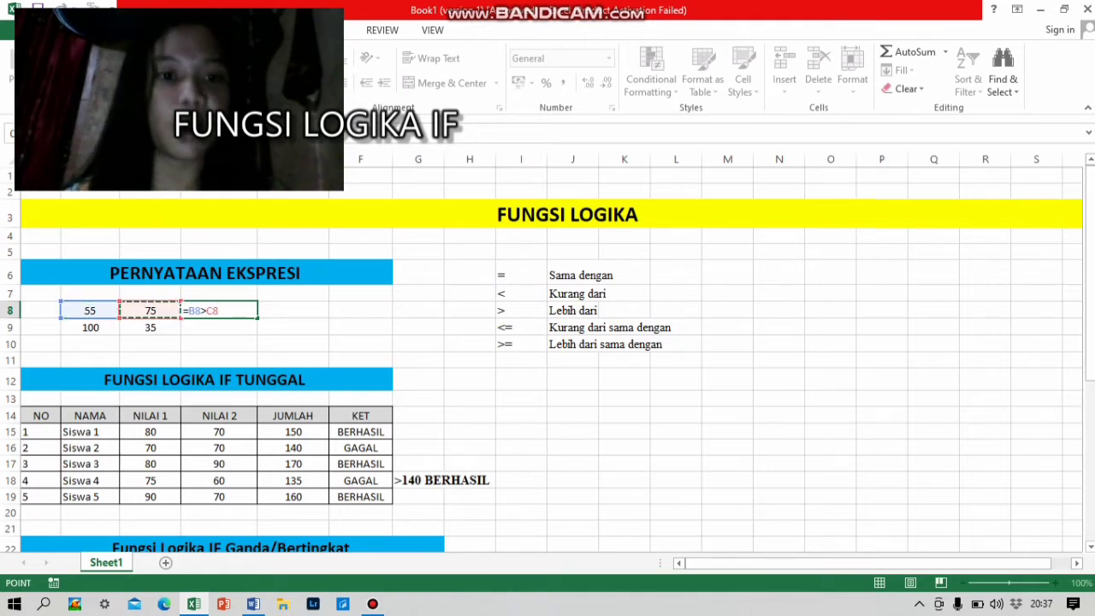
key("Return")
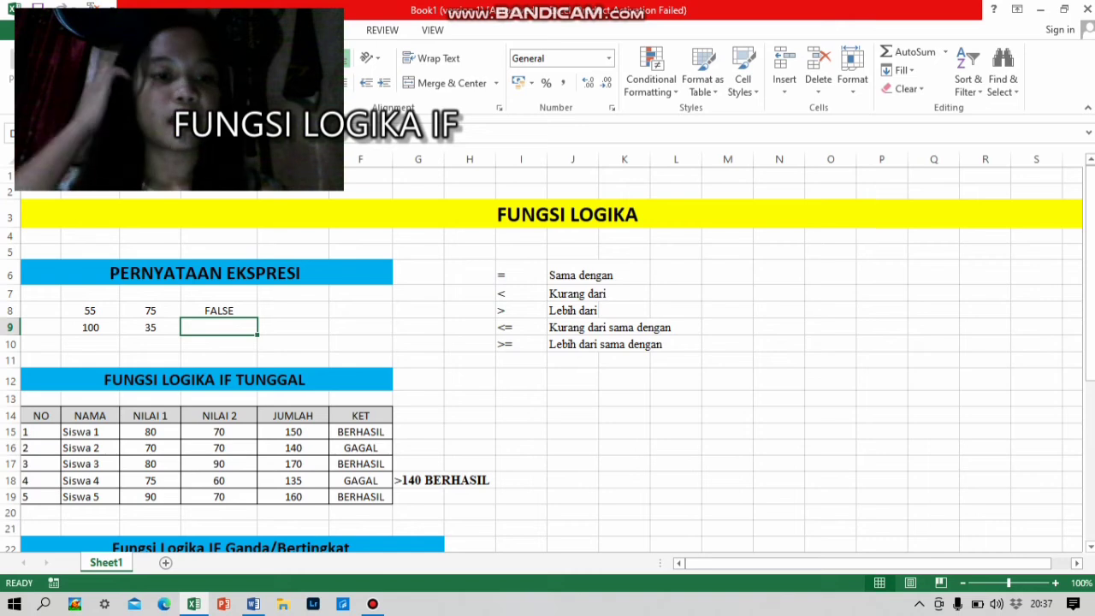
Enter the comparison formula =B9>C9 in cell D9 under PERNYATAAN EKSPRESI
left_click(219, 328)
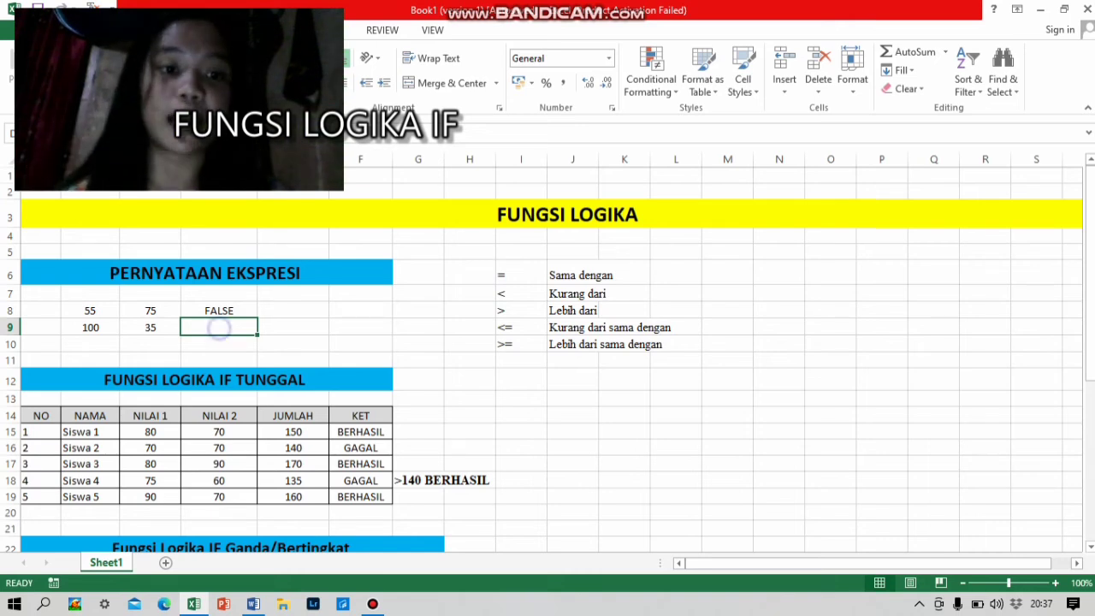
type("=")
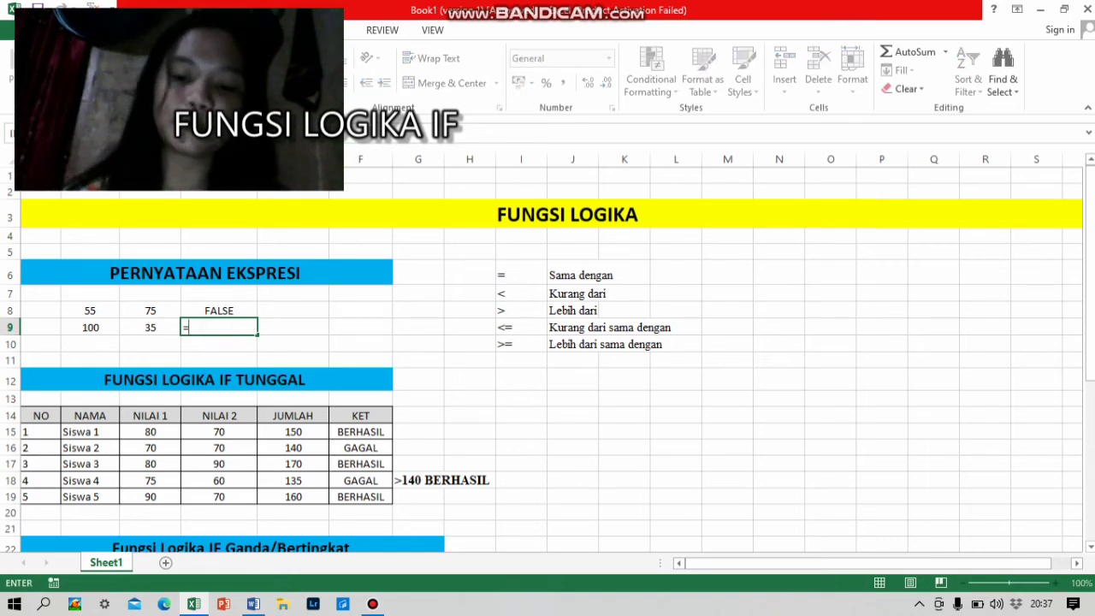
left_click(90, 328)
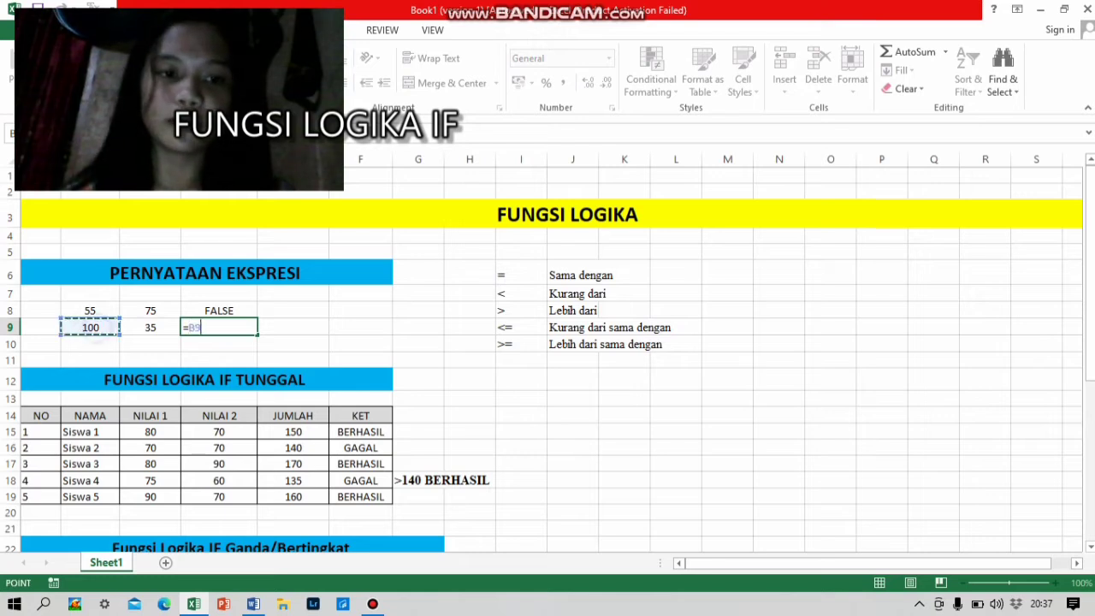
type(">")
left_click(150, 328)
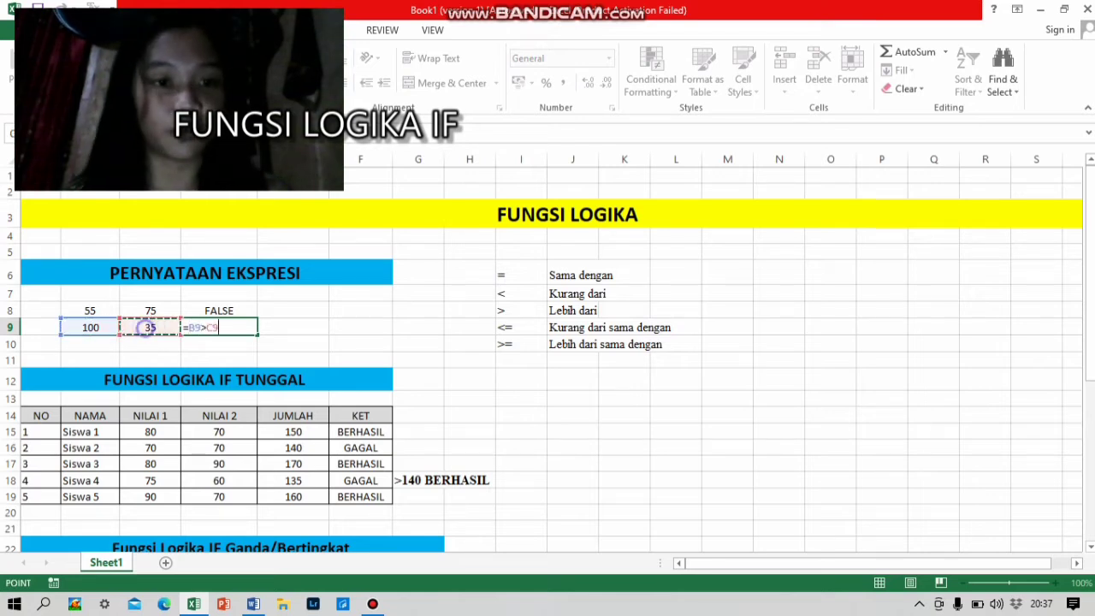
key("Return")
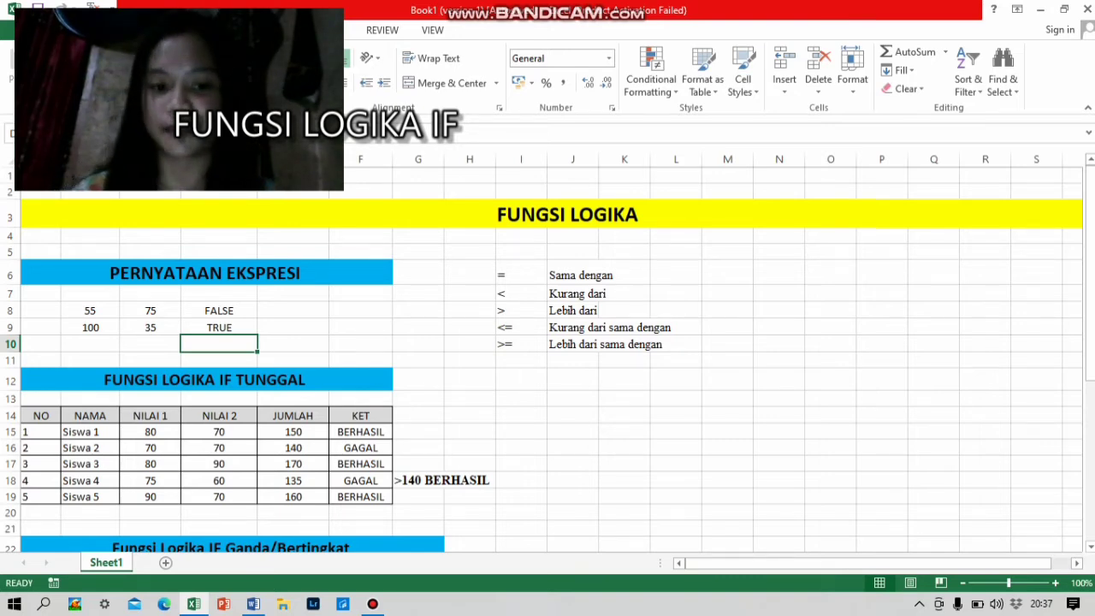
left_click(372, 603)
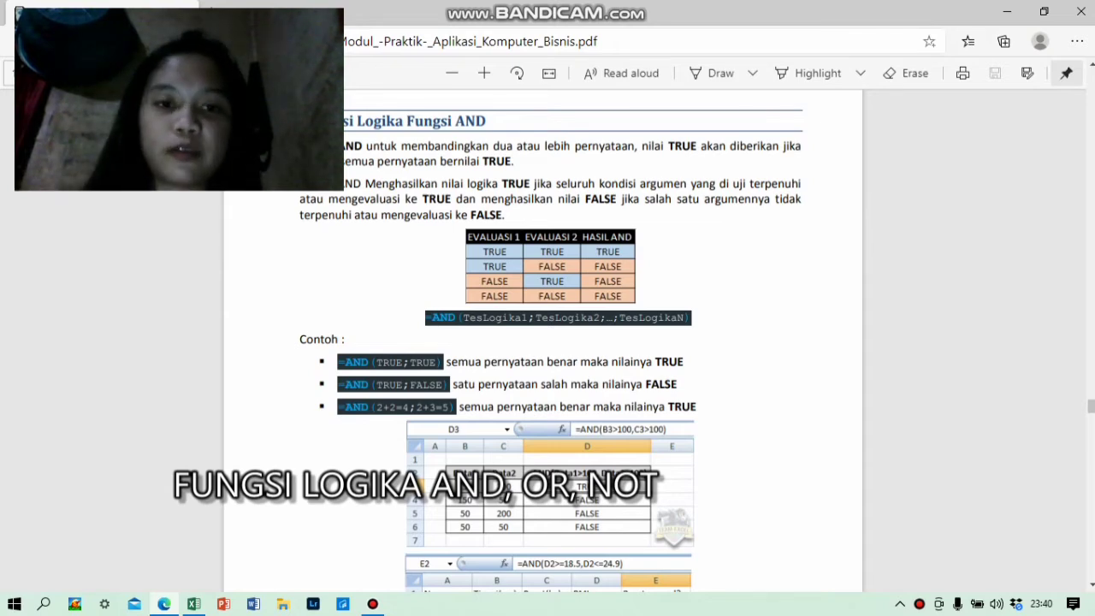
Read the PDF module's AND function section, including its truth table, syntax and worked examples
scroll(547, 342, "up", 3)
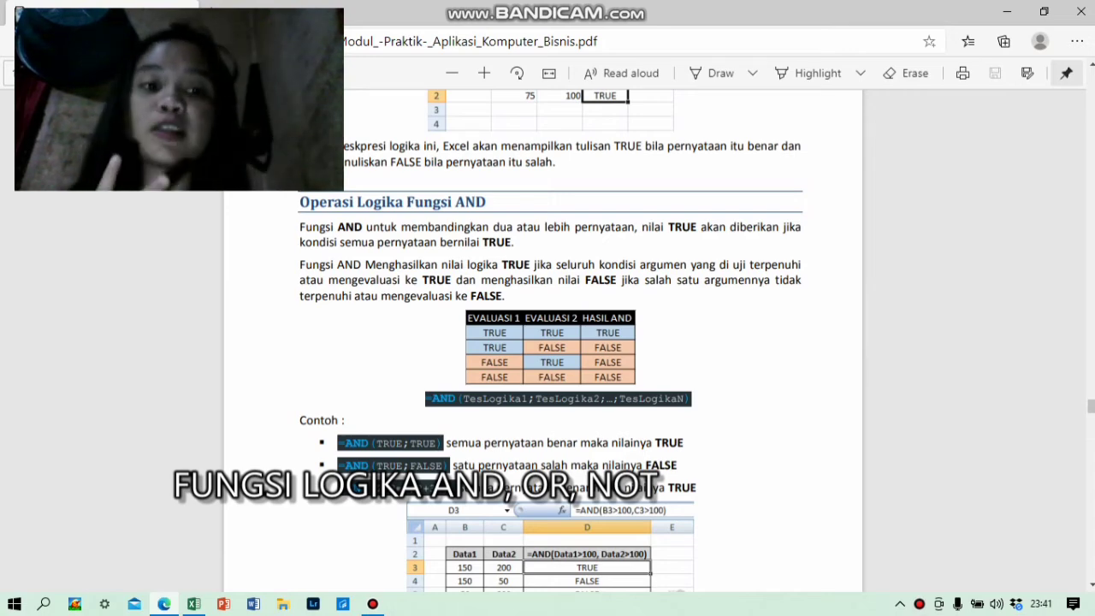
scroll(548, 342, "down", 2)
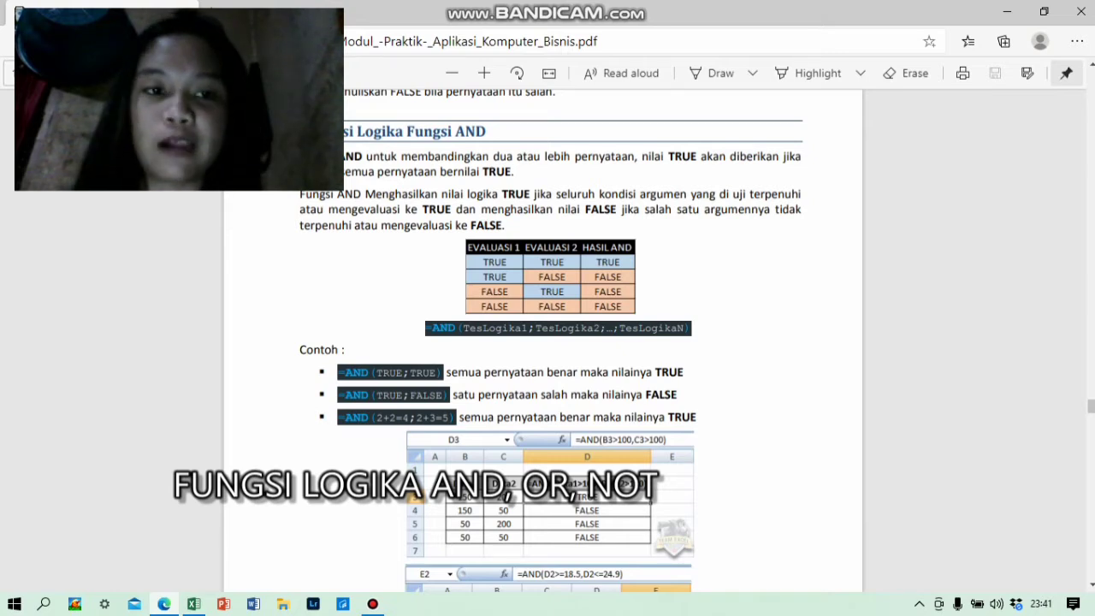
scroll(547, 342, "down", 1)
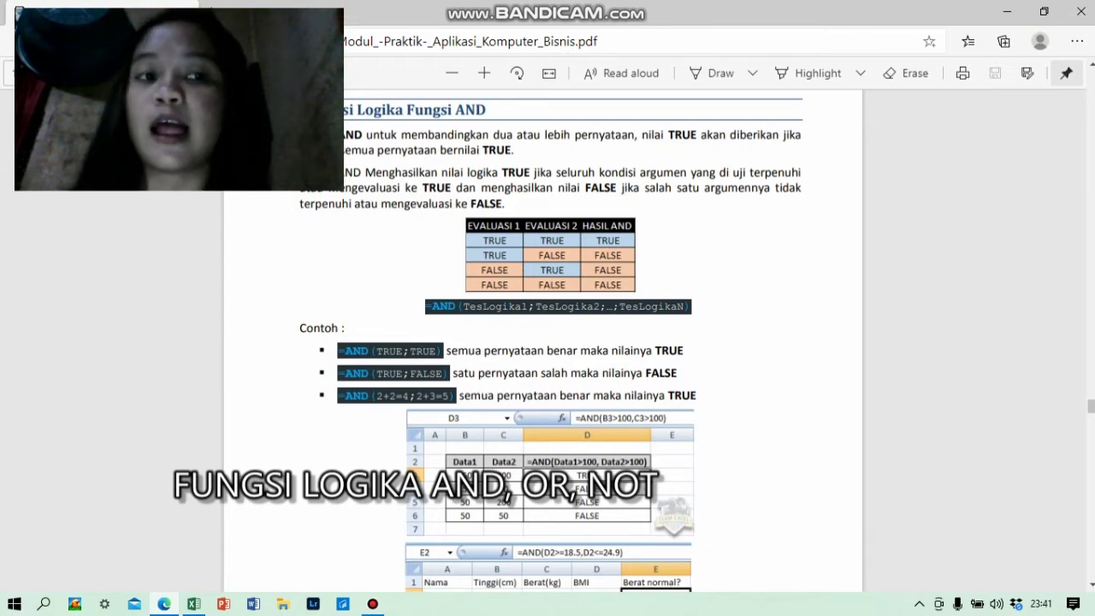
scroll(548, 342, "down", 4)
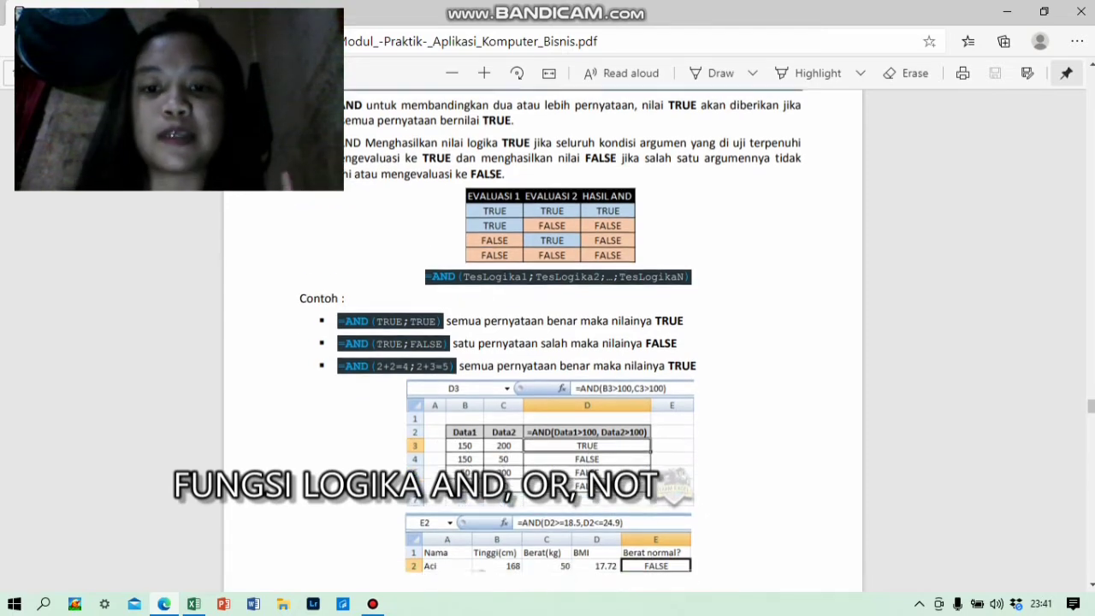
scroll(543, 342, "down", 2)
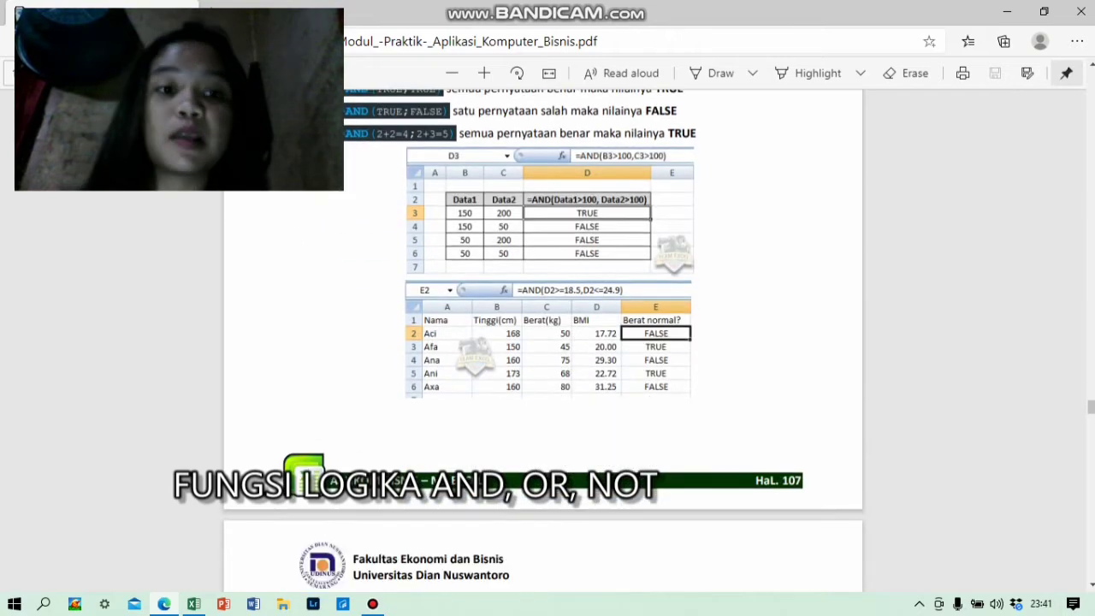
scroll(544, 342, "up", 1)
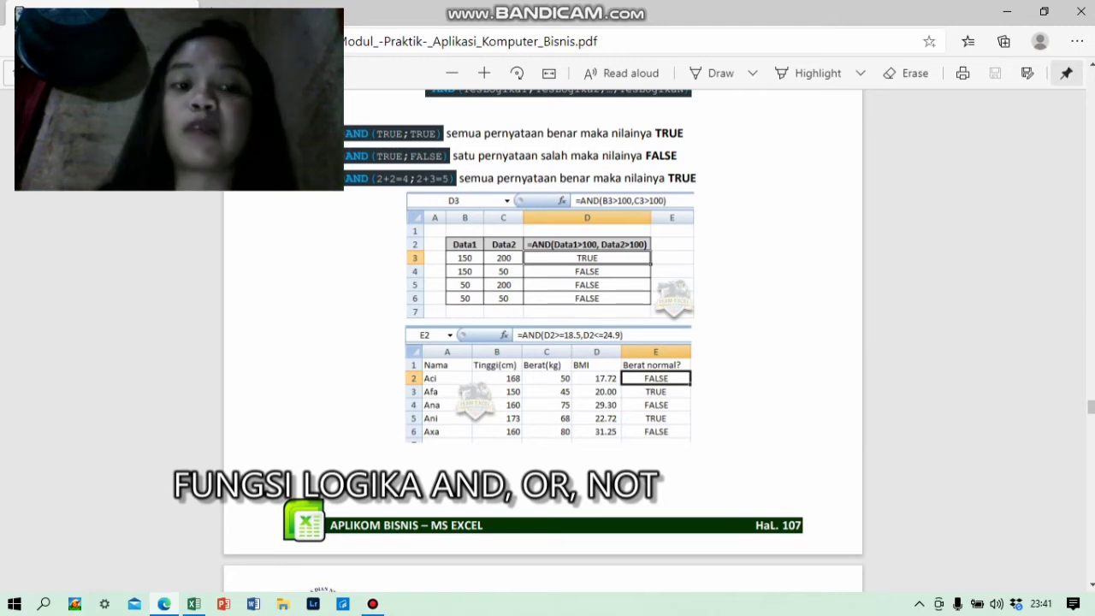
scroll(543, 342, "down", 3)
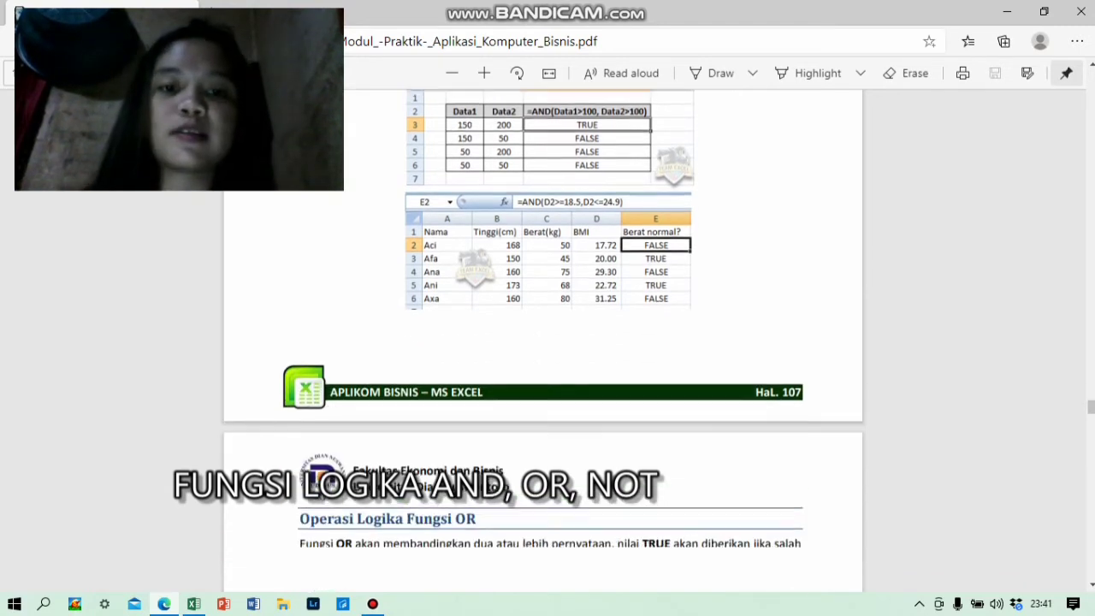
Read the PDF module's OR and NOT function sections with their syntax and worked examples
scroll(543, 342, "down", 1)
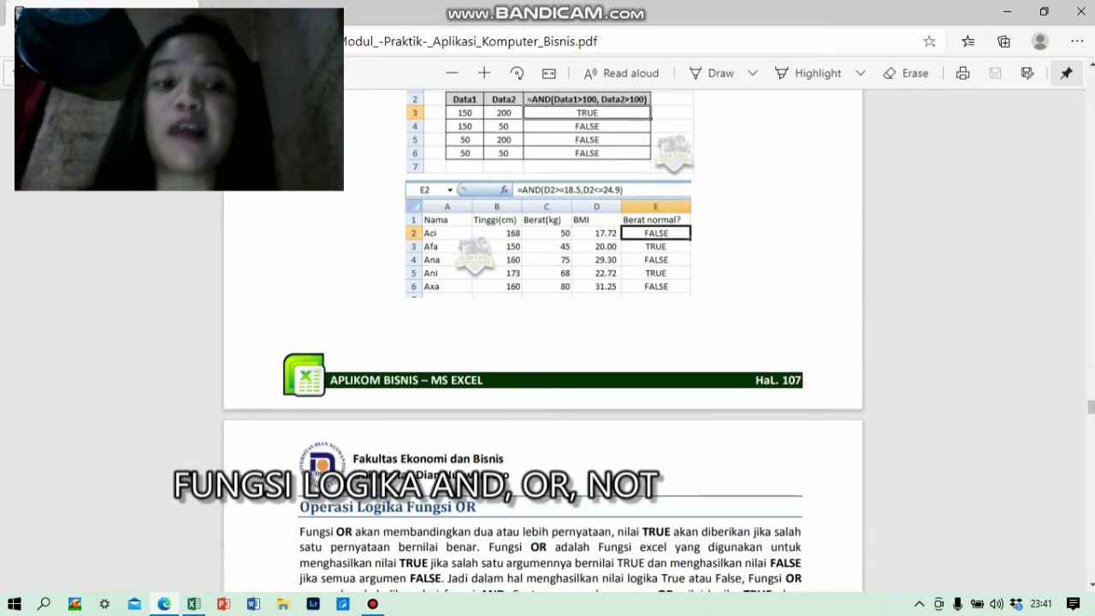
scroll(544, 343, "down", 3)
scroll(543, 342, "down", 3)
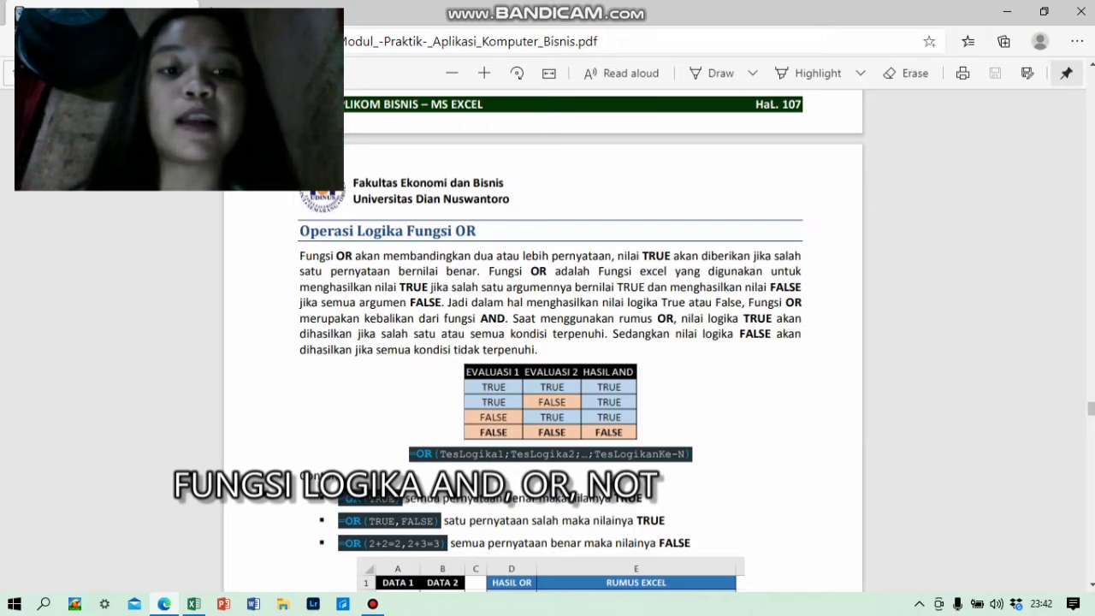
scroll(548, 342, "down", 4)
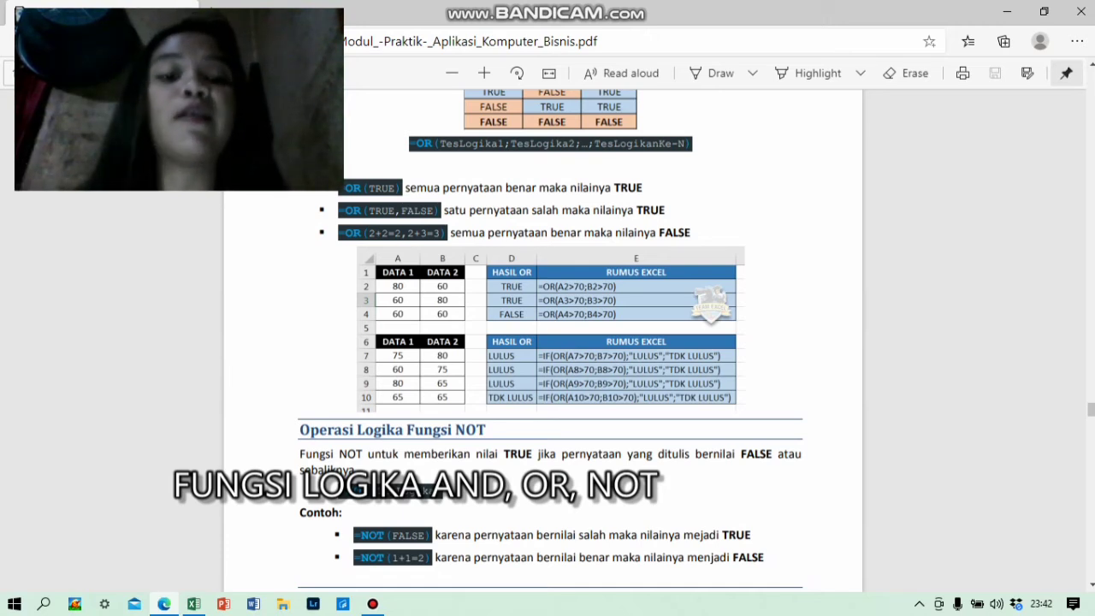
scroll(544, 338, "down", 2)
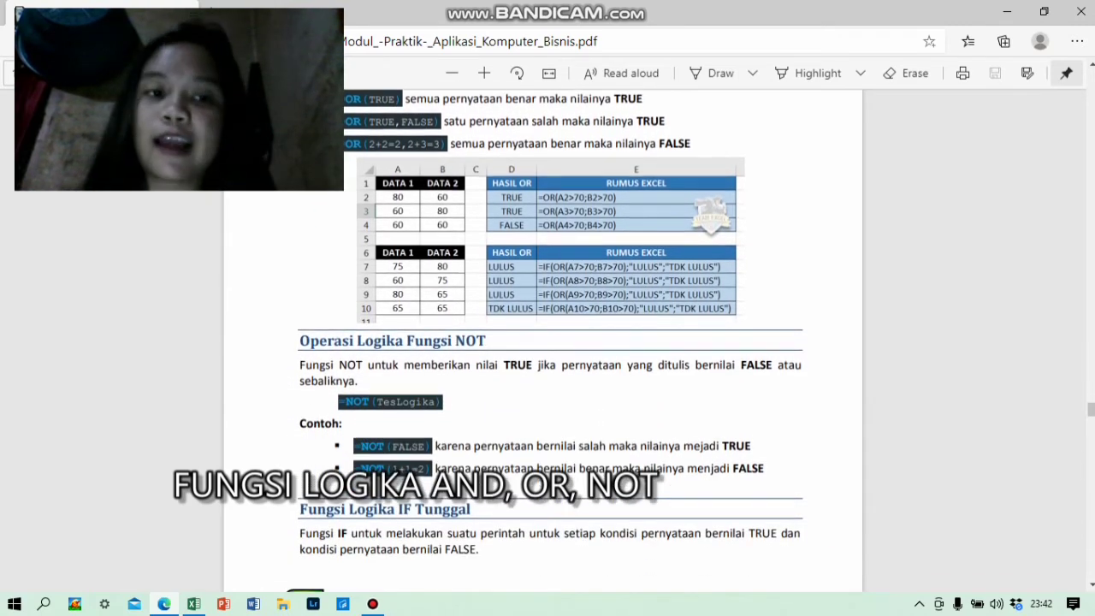
scroll(544, 339, "up", 1)
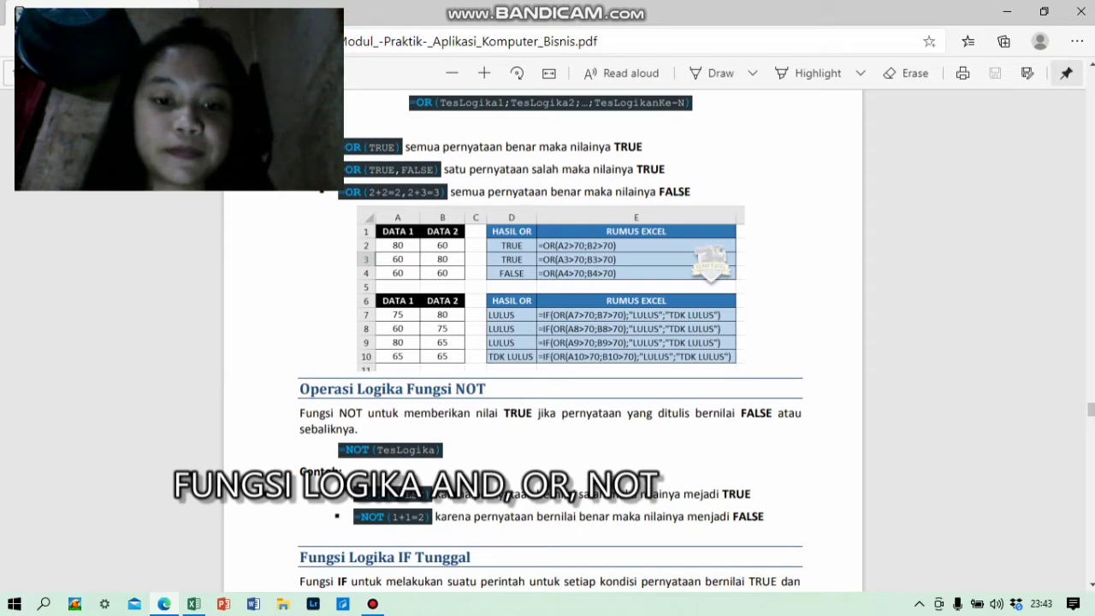
left_click(373, 604)
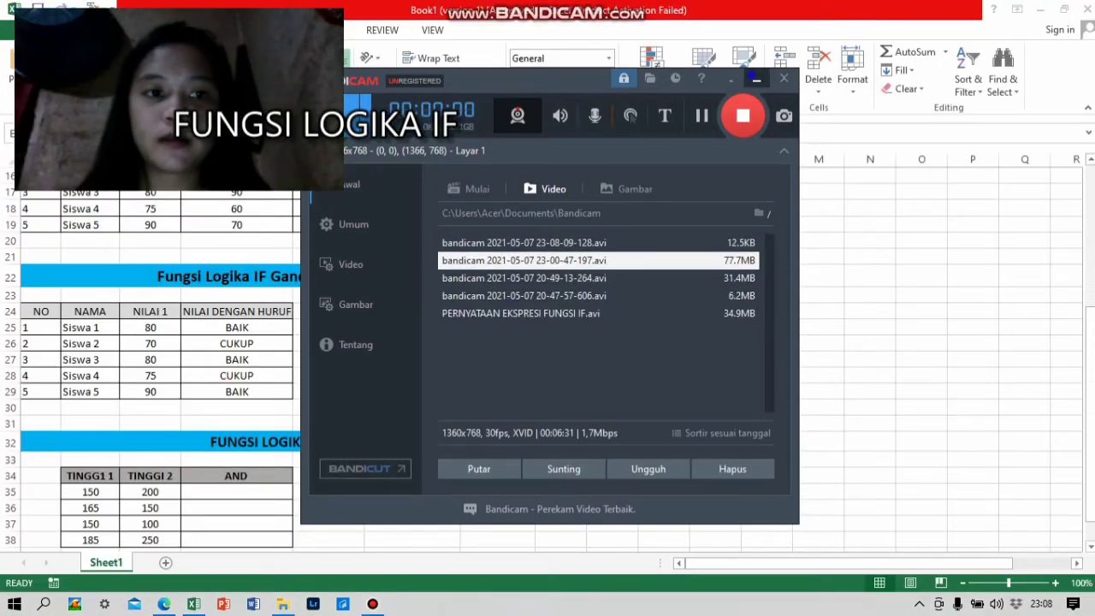
left_click(756, 78)
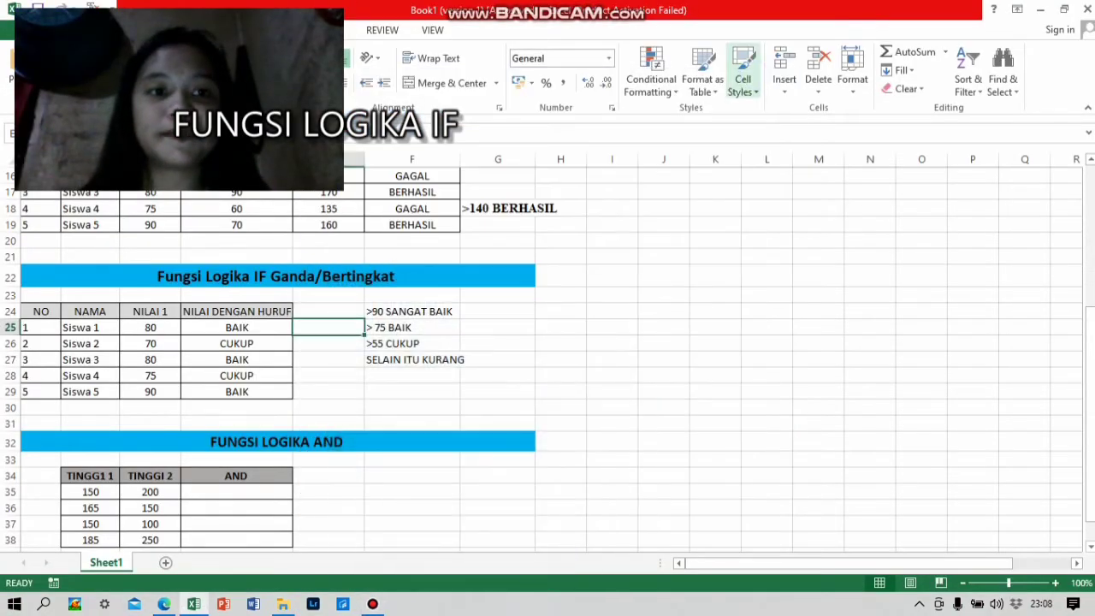
Review the worksheet's logical expression examples and the single and nested IF tables
scroll(548, 359, "up", 5)
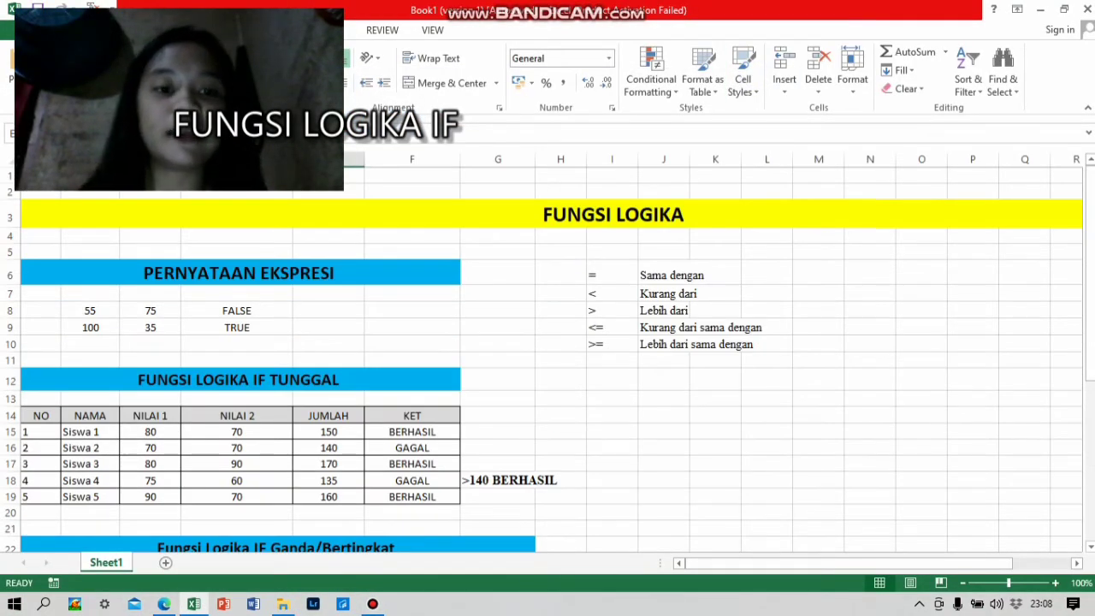
scroll(548, 360, "down", 2)
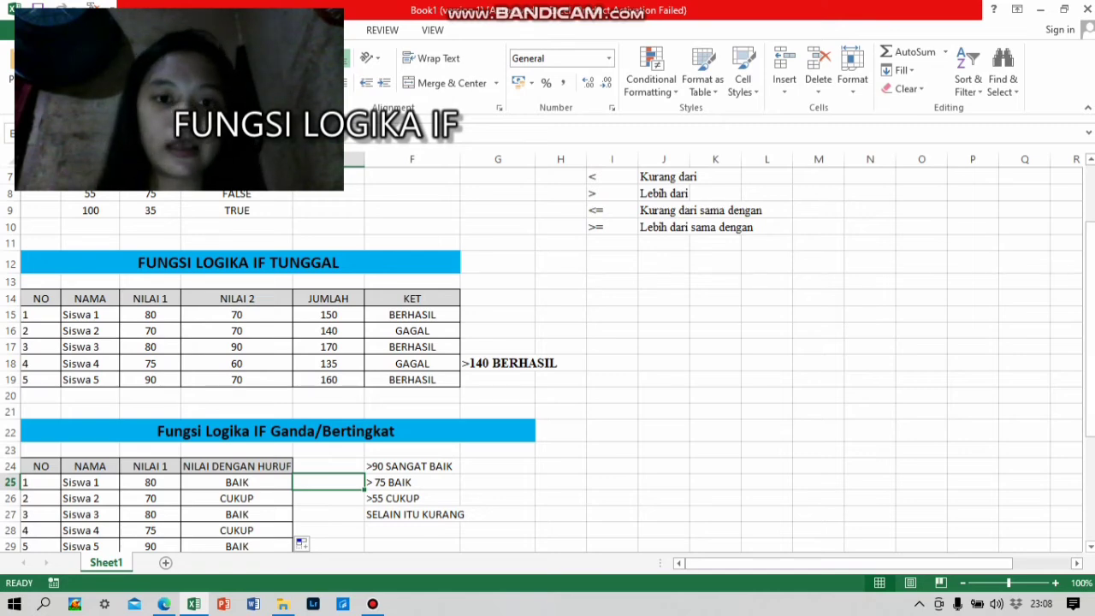
scroll(548, 359, "up", 1)
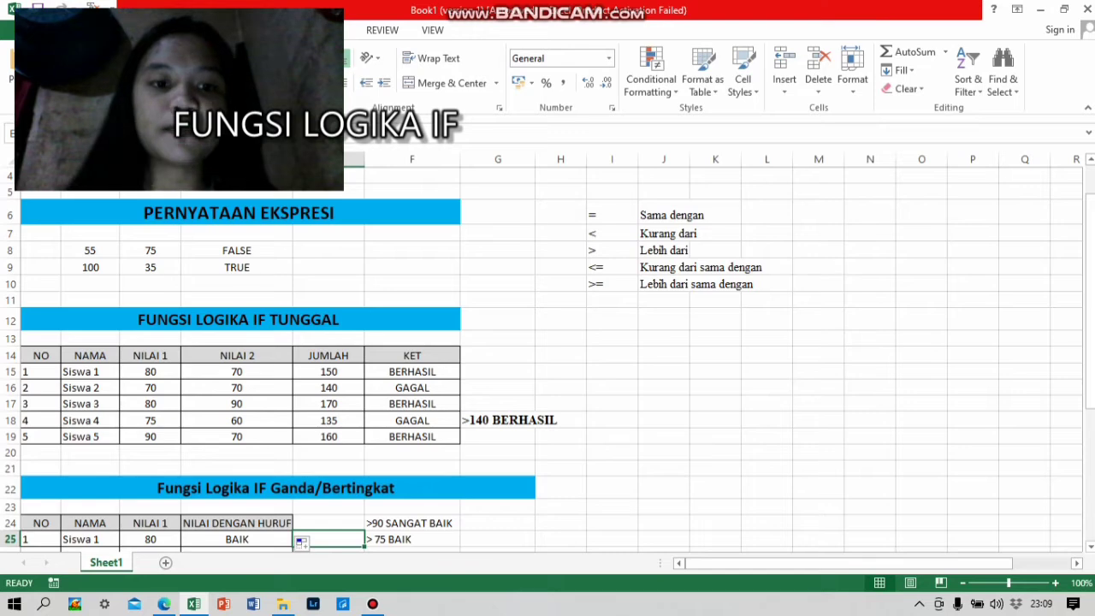
Clear the existing IF formulas from KET cells F15 to F19 in the FUNGSI LOGIKA IF TUNGGAL table
scroll(302, 540, "up", 1)
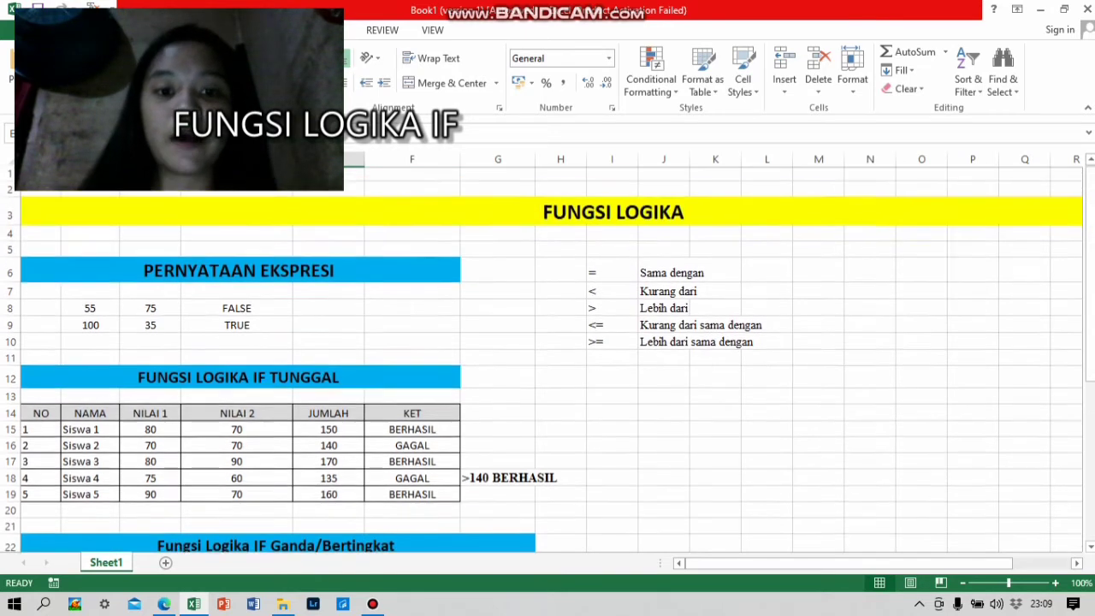
scroll(301, 540, "down", 1)
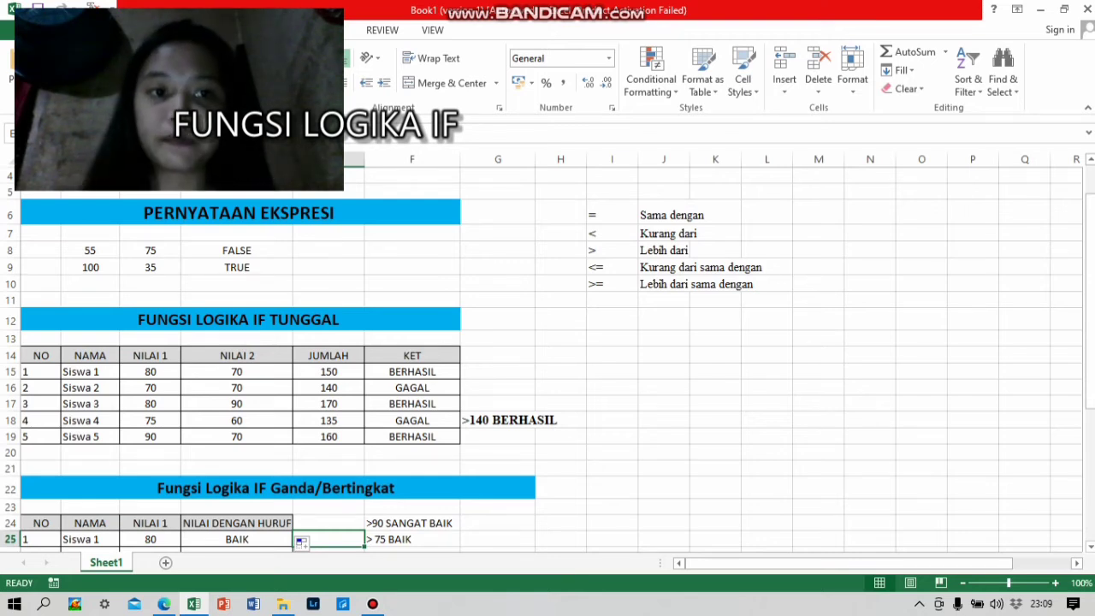
left_click(411, 371)
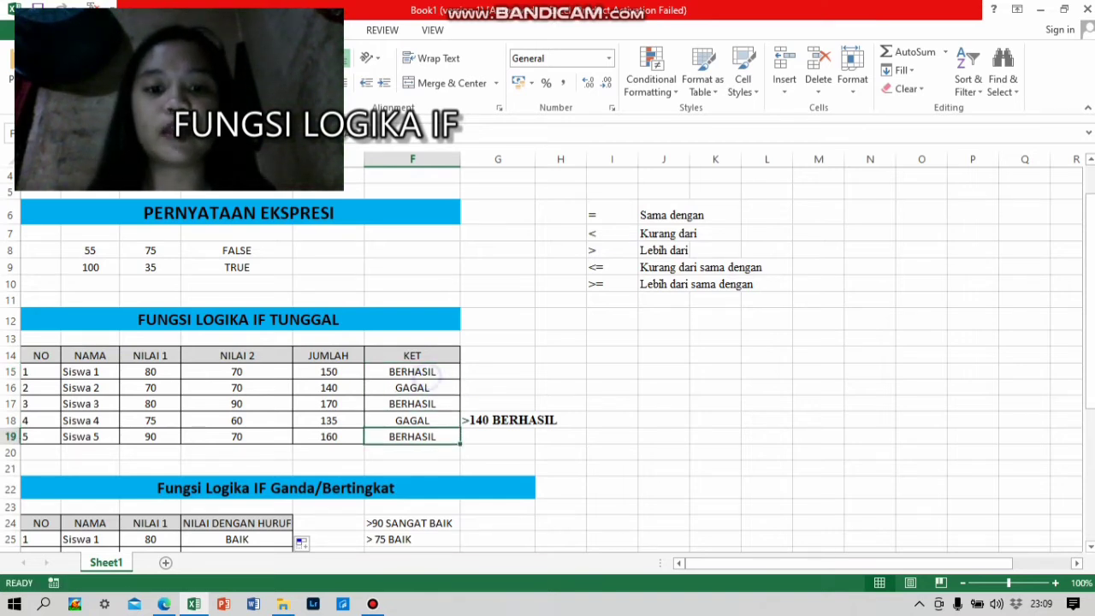
double_click(434, 372)
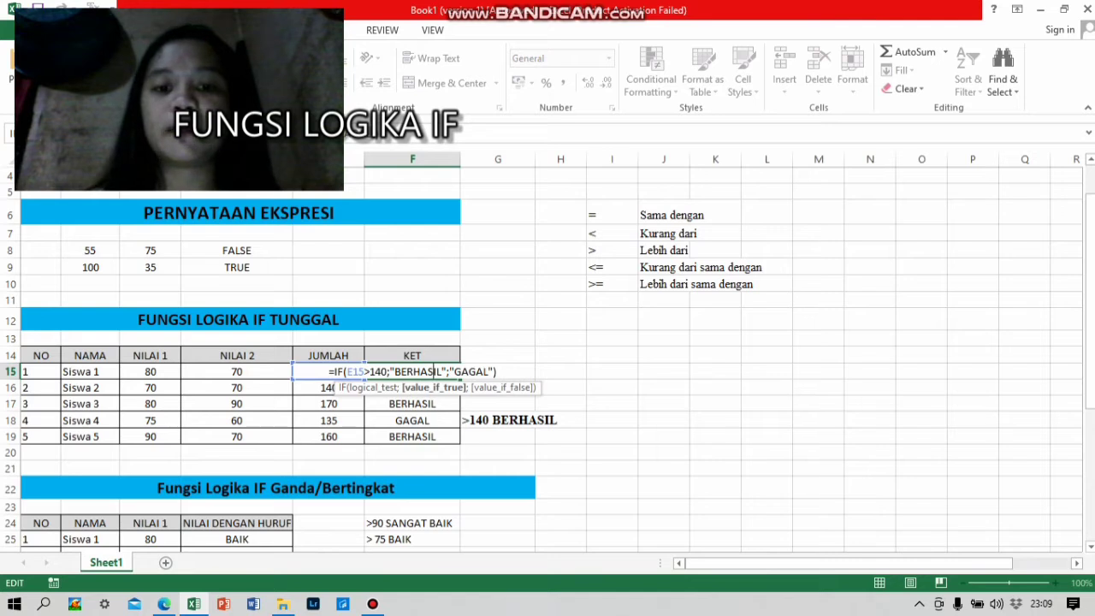
key("BackSpace")
key("BackSpace")
key("BackSpace")
key("BackSpace")
key("BackSpace")
key("BackSpace")
key("BackSpace")
key("BackSpace")
key("BackSpace")
key("BackSpace")
key("BackSpace")
key("BackSpace")
key("BackSpace")
key("BackSpace")
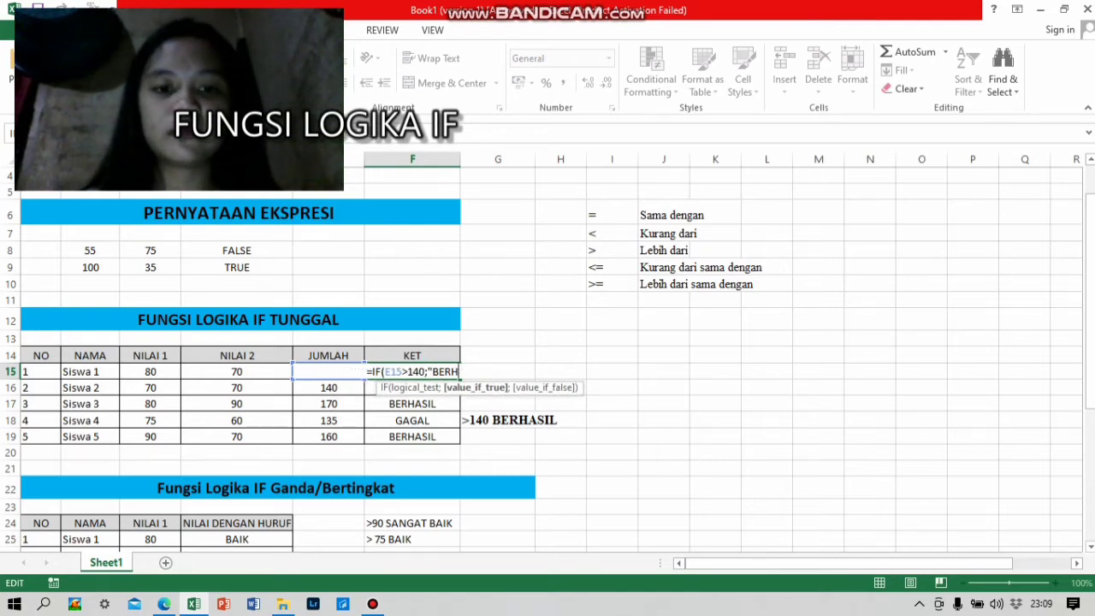
key("BackSpace")
key("BackSpace")
key("BackSpace")
key("BackSpace")
key("BackSpace")
key("BackSpace")
key("BackSpace")
key("BackSpace")
key("BackSpace")
key("BackSpace")
key("BackSpace")
key("BackSpace")
key("BackSpace")
key("BackSpace")
key("BackSpace")
key("BackSpace")
key("BackSpace")
key("Return")
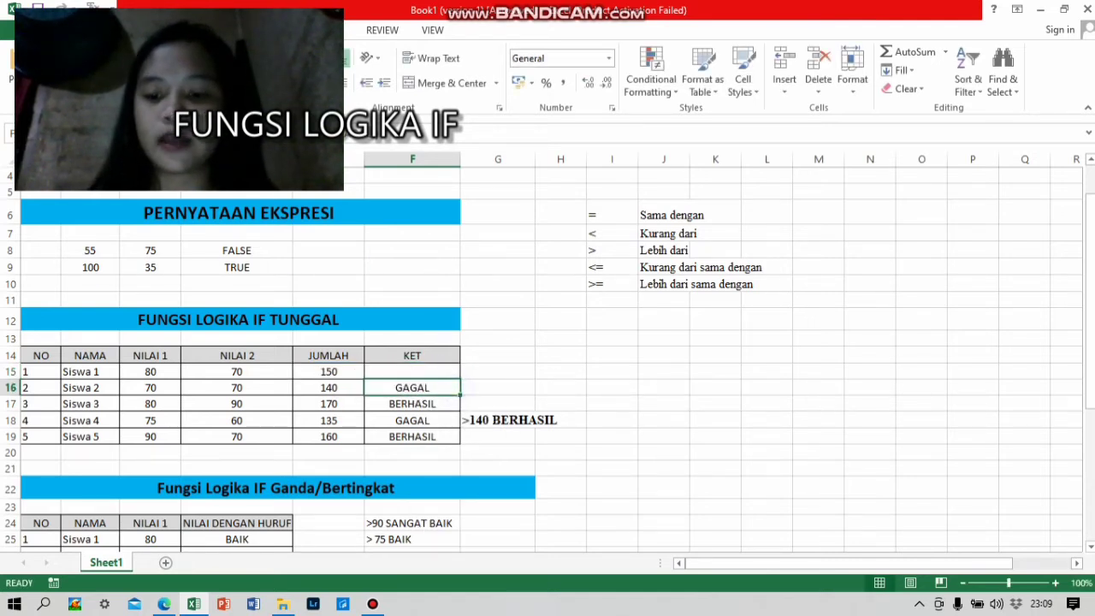
key("BackSpace")
key("Return")
key("BackSpace")
key("Return")
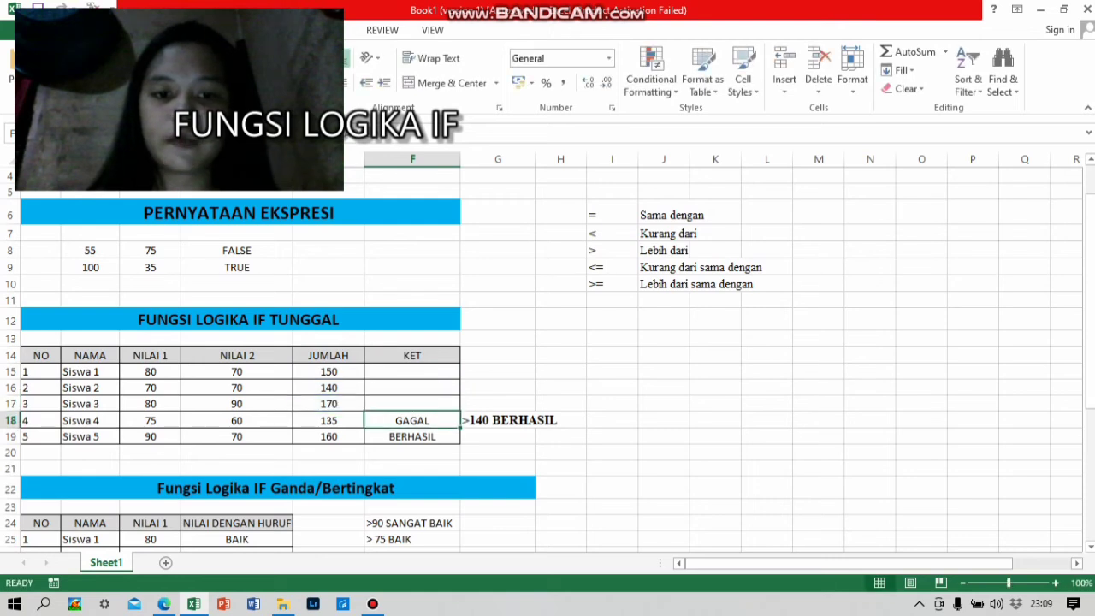
key("BackSpace")
key("Return")
key("BackSpace")
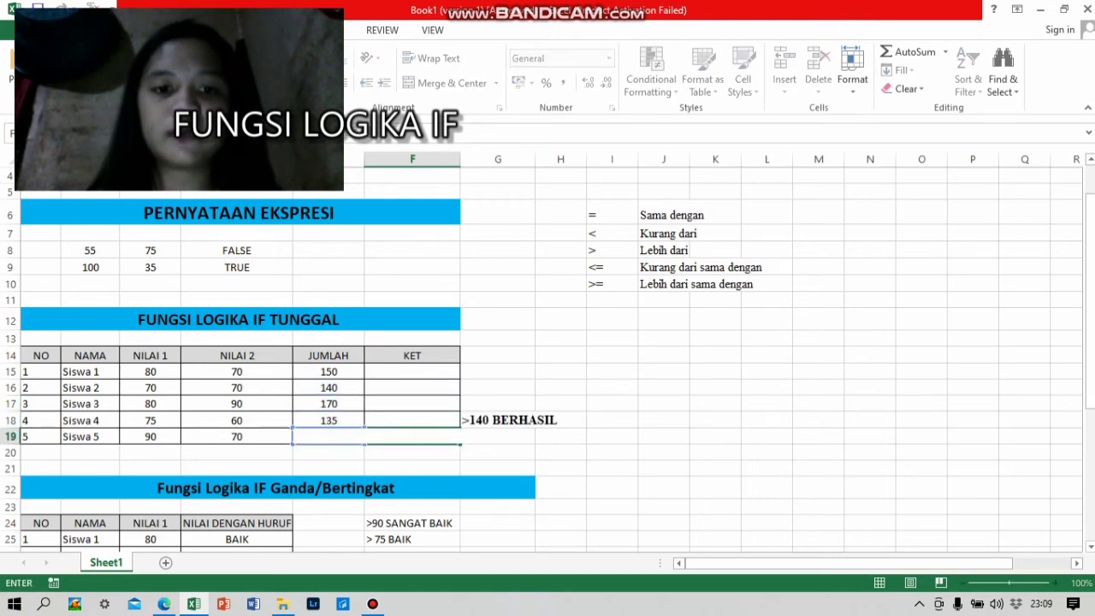
Enter the formula =IF(E15>140;"BERHASIL";"GAGAL") in cell F15 of the KET column
double_click(421, 372)
type("=")
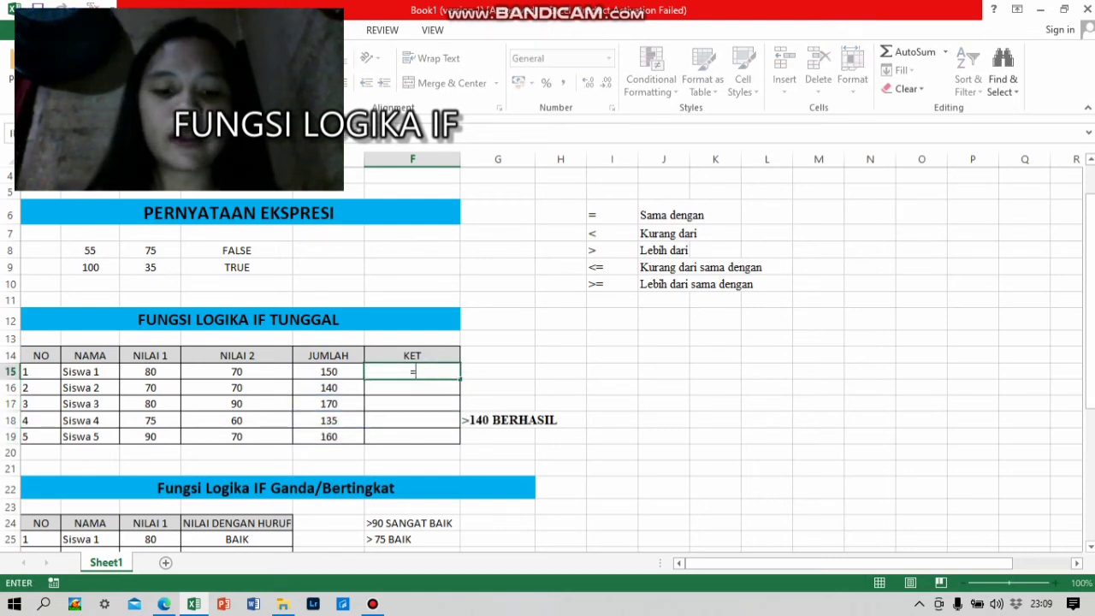
type("IF(")
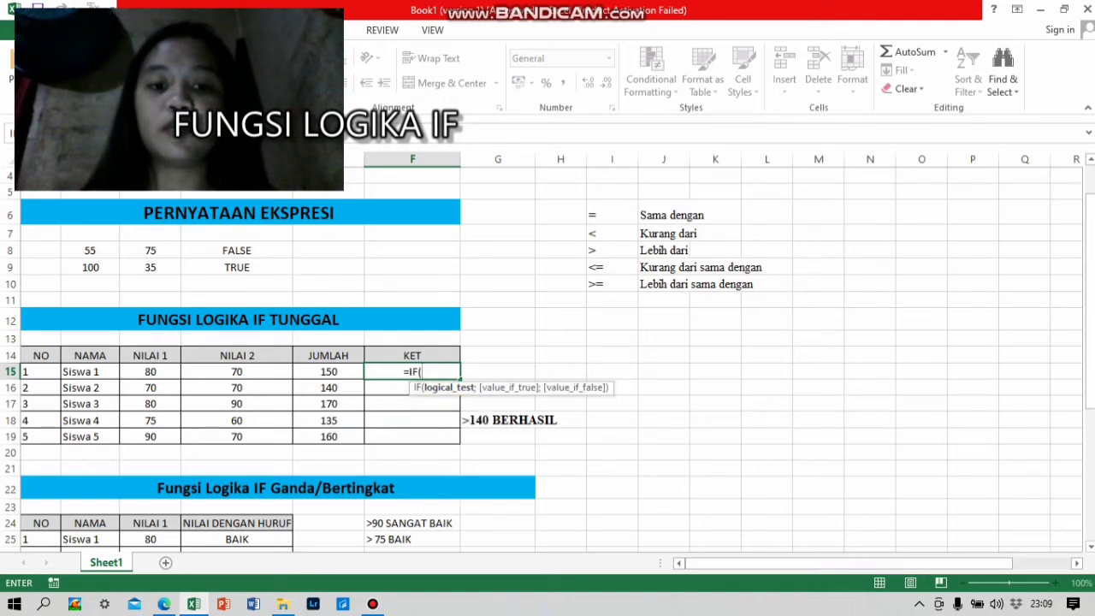
left_click(331, 373)
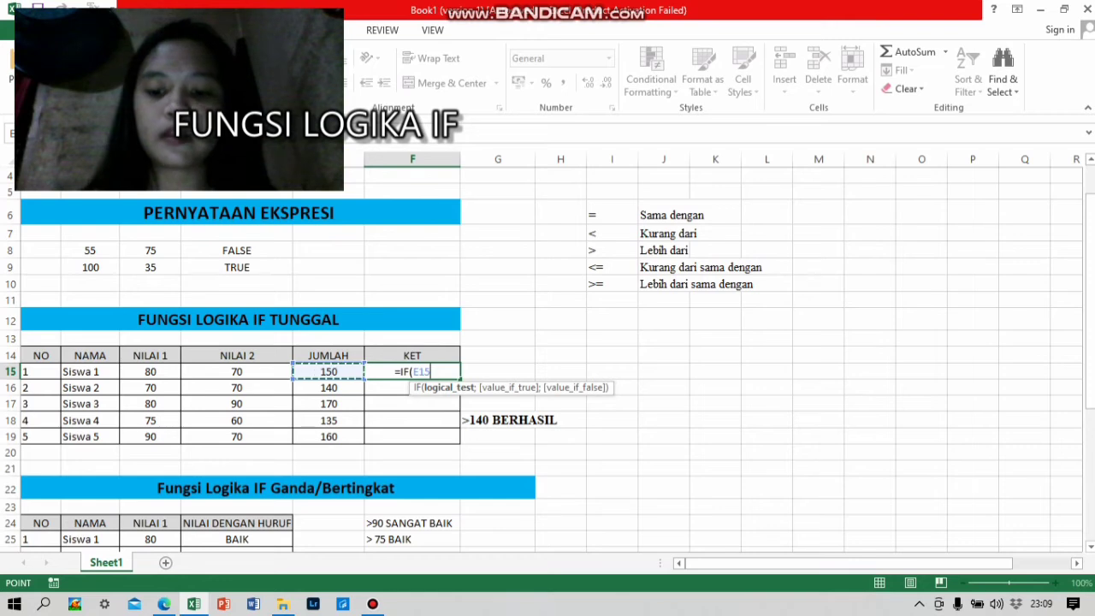
type(">")
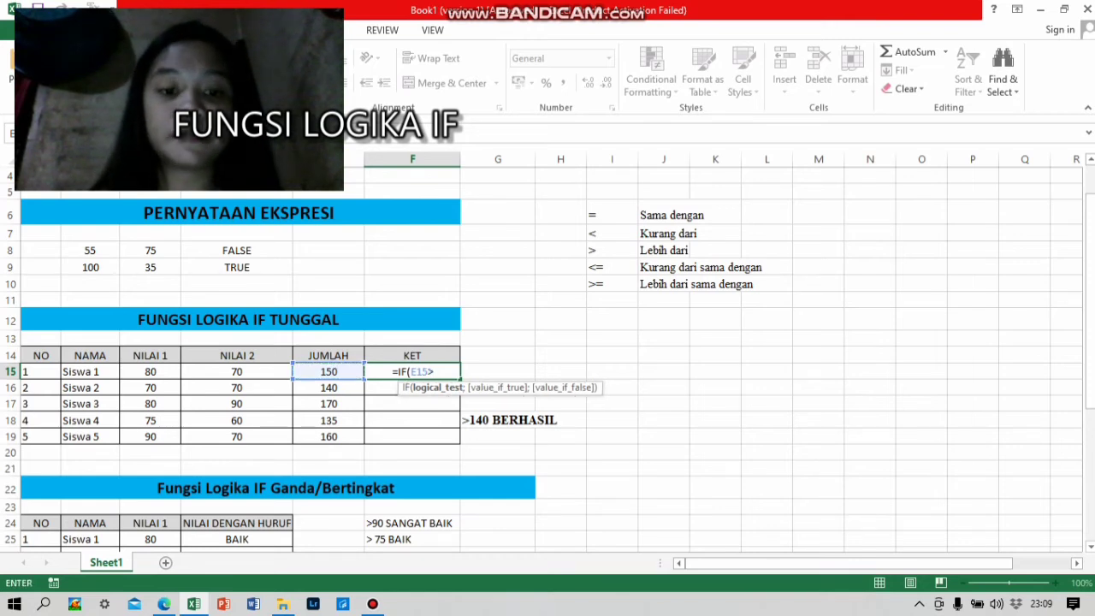
type("140")
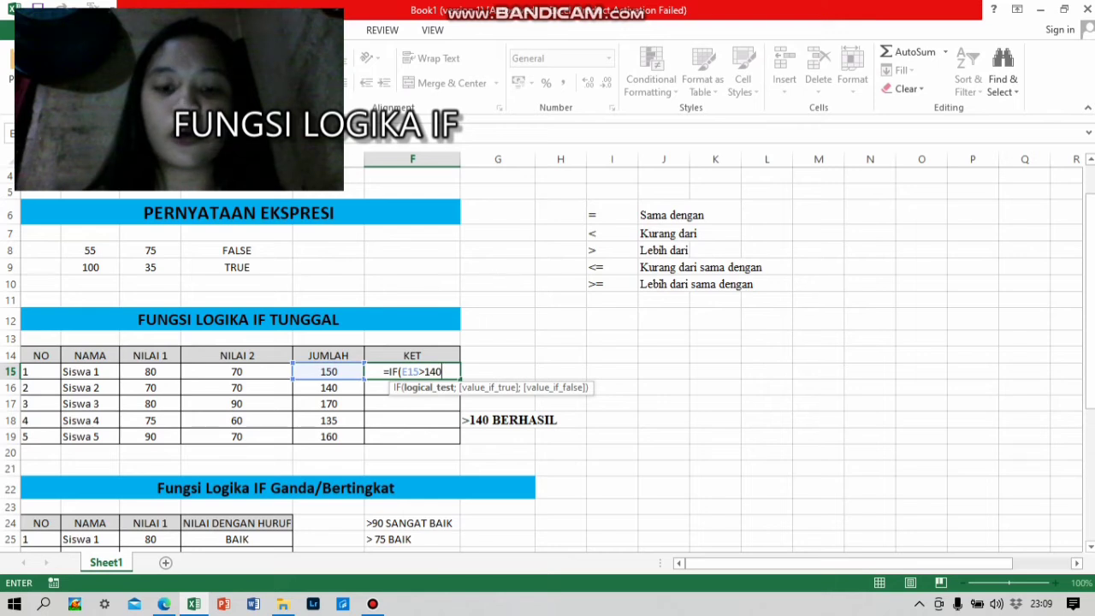
type(";\"")
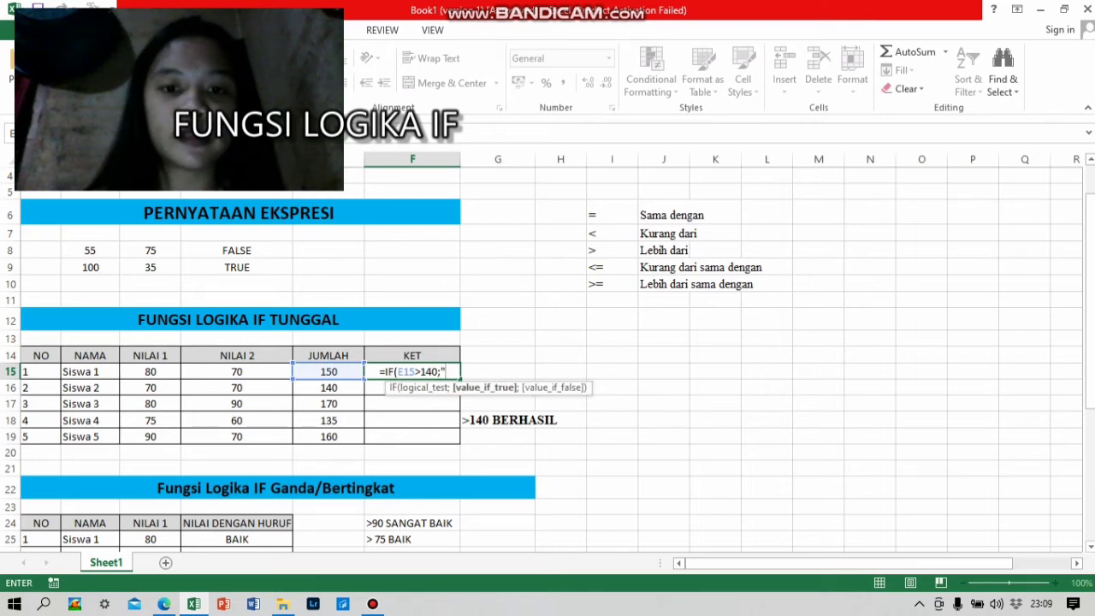
type("BERHASIL")
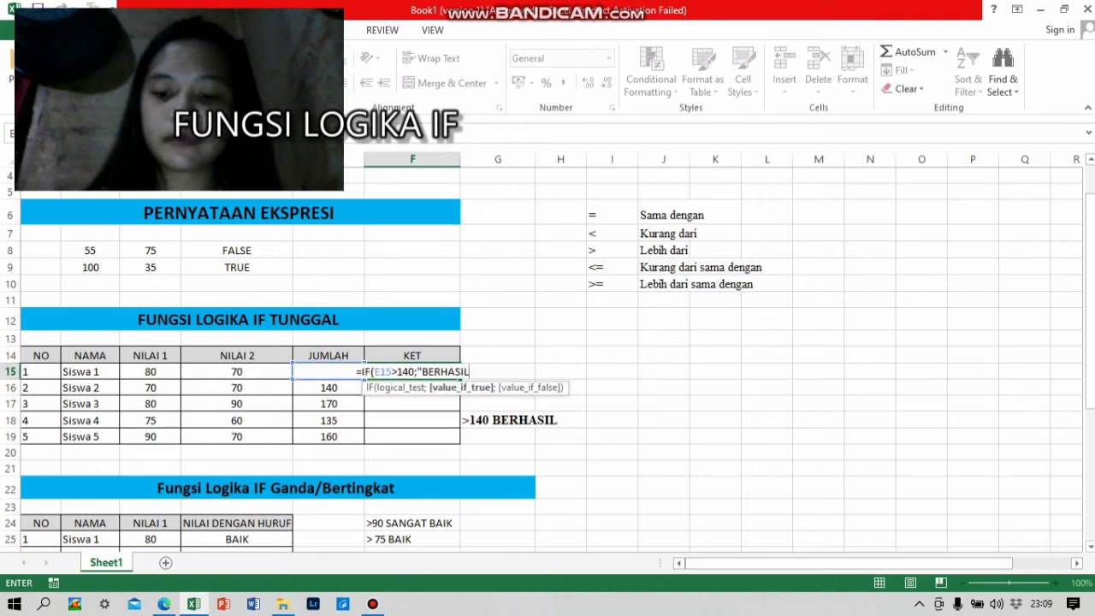
type("\"")
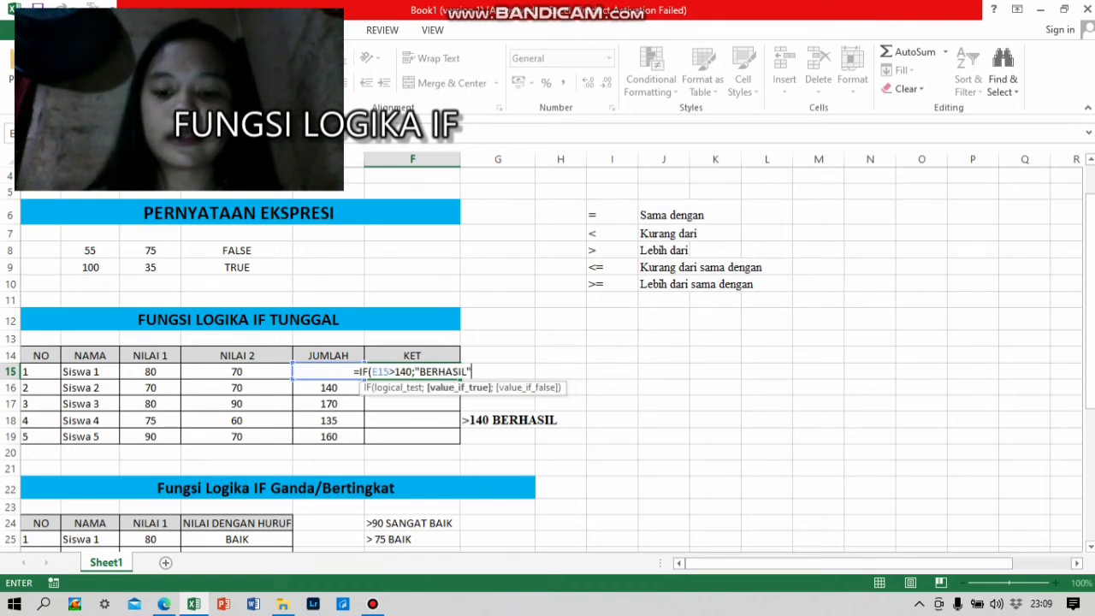
type(";")
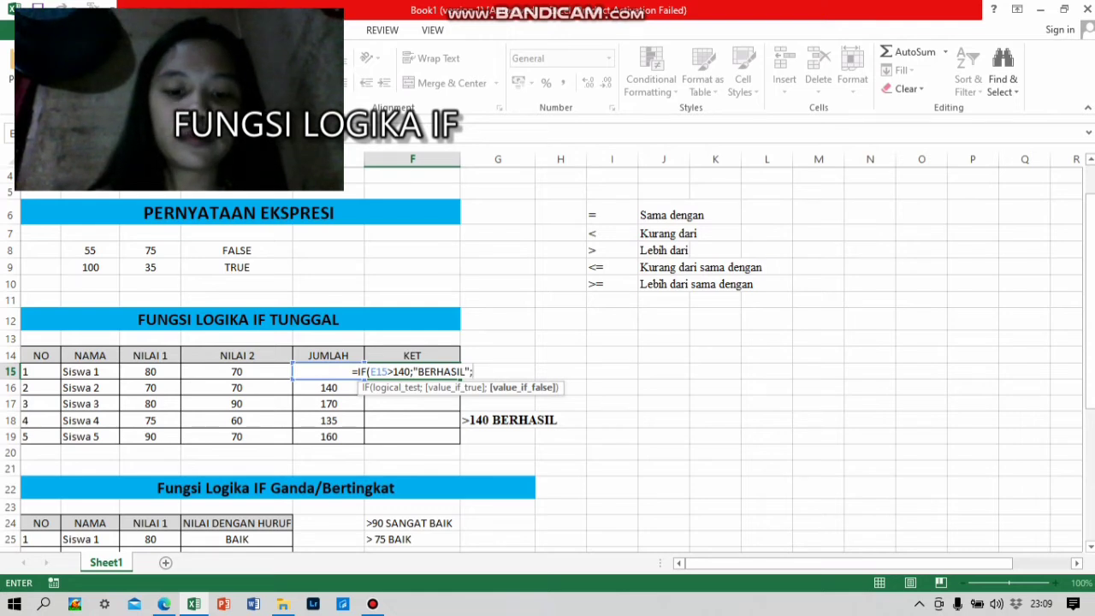
type("GAGAL")
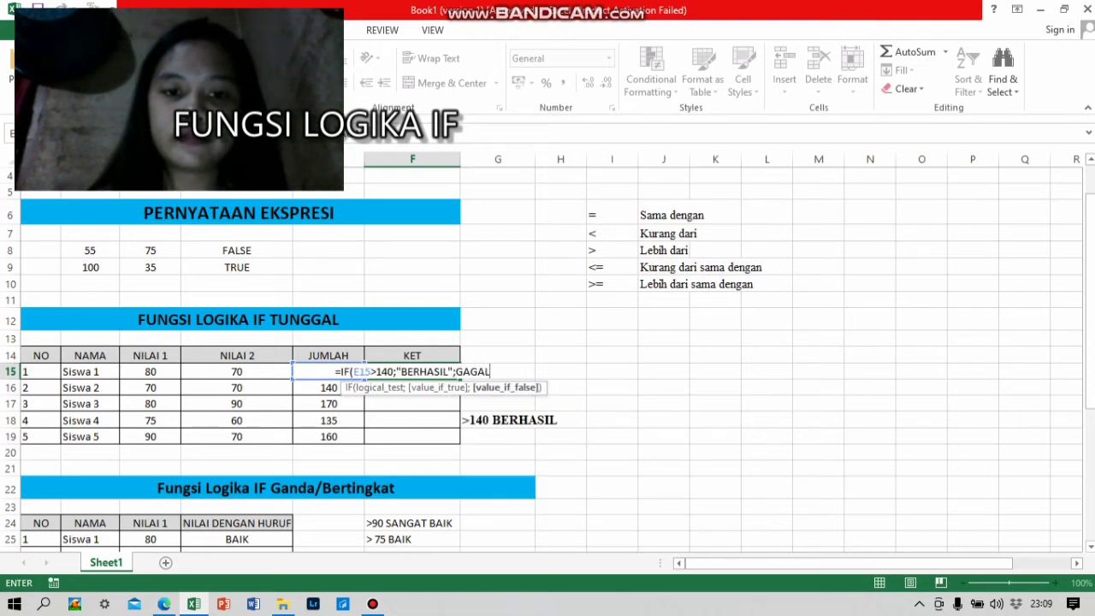
type("\"")
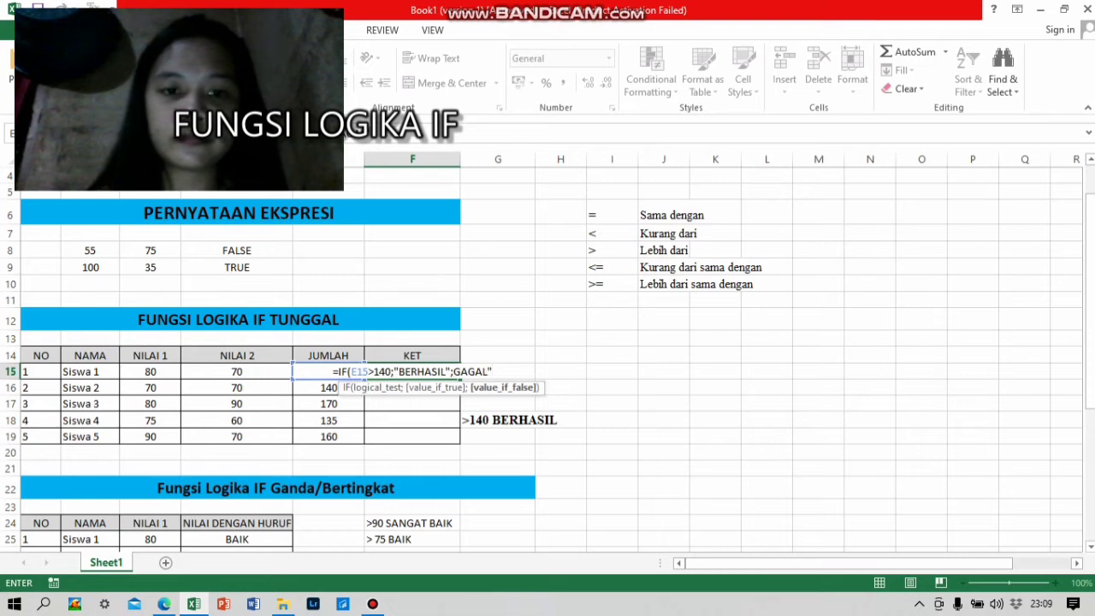
left_click(453, 372)
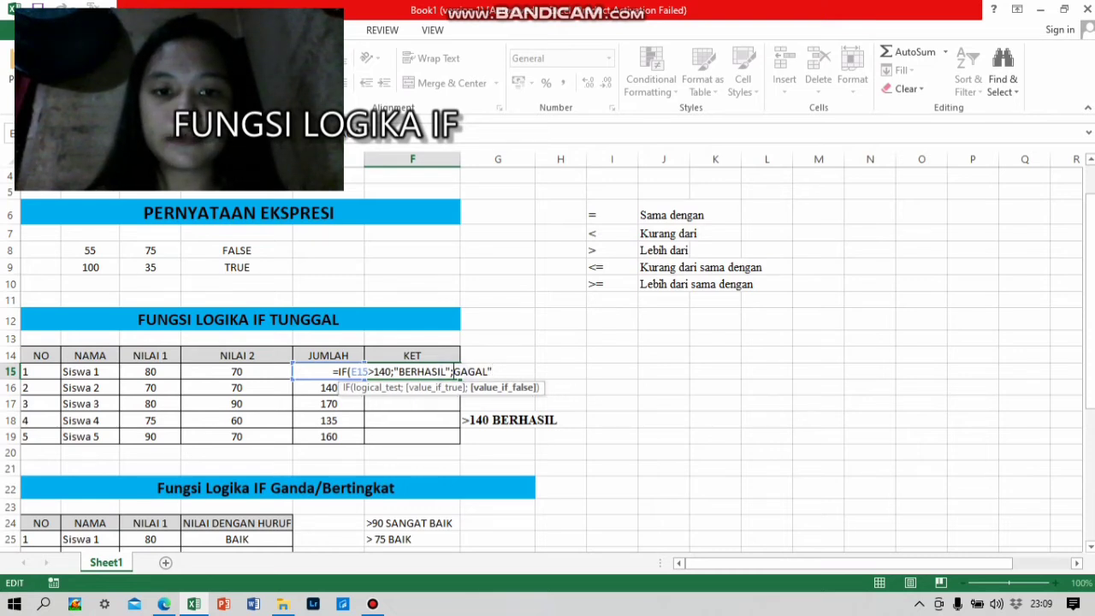
type("\"")
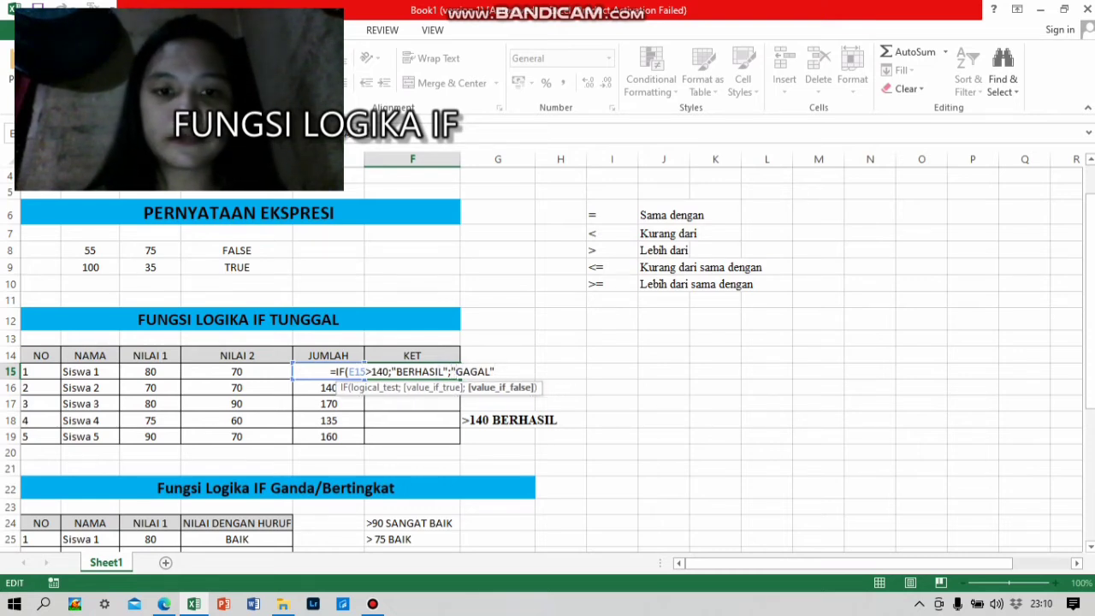
type(")")
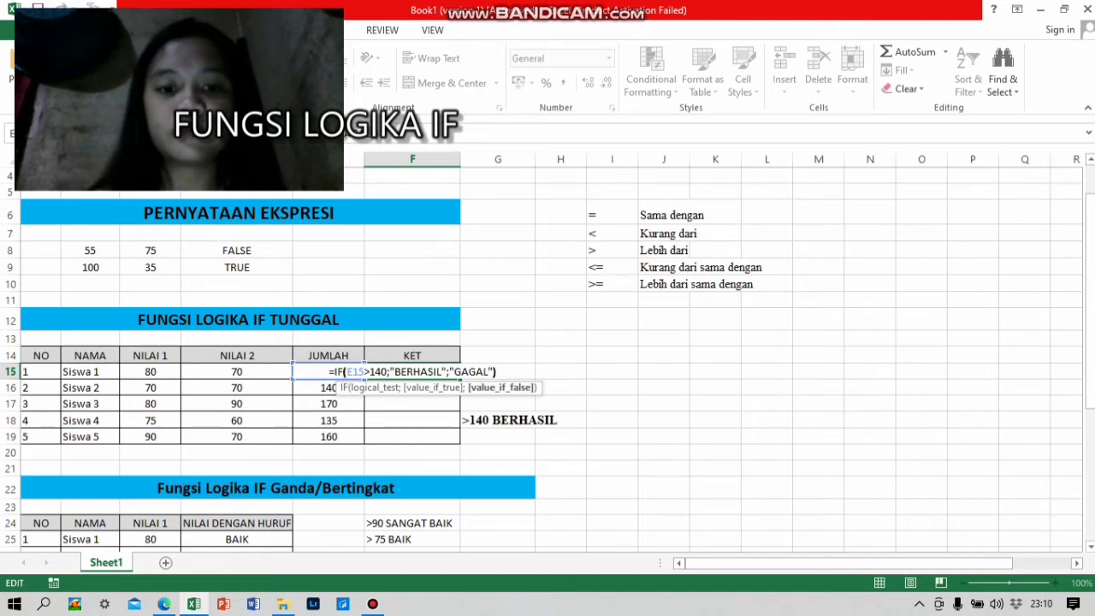
key("Return")
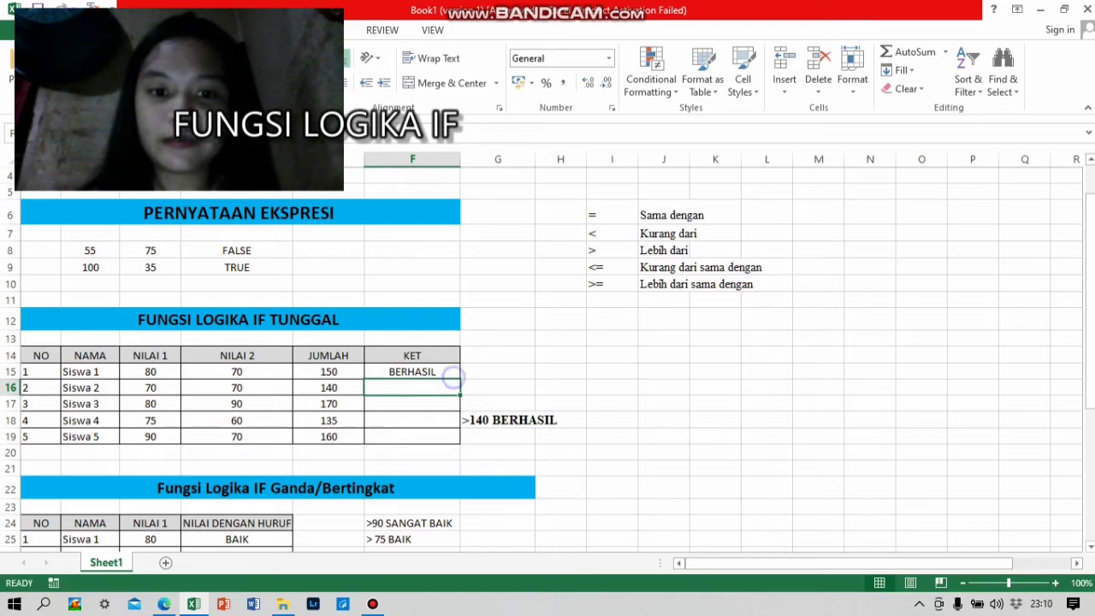
Fill the IF formula from cell F15 down the KET column to F19
left_click(452, 377)
left_click_drag(459, 379, 459, 441)
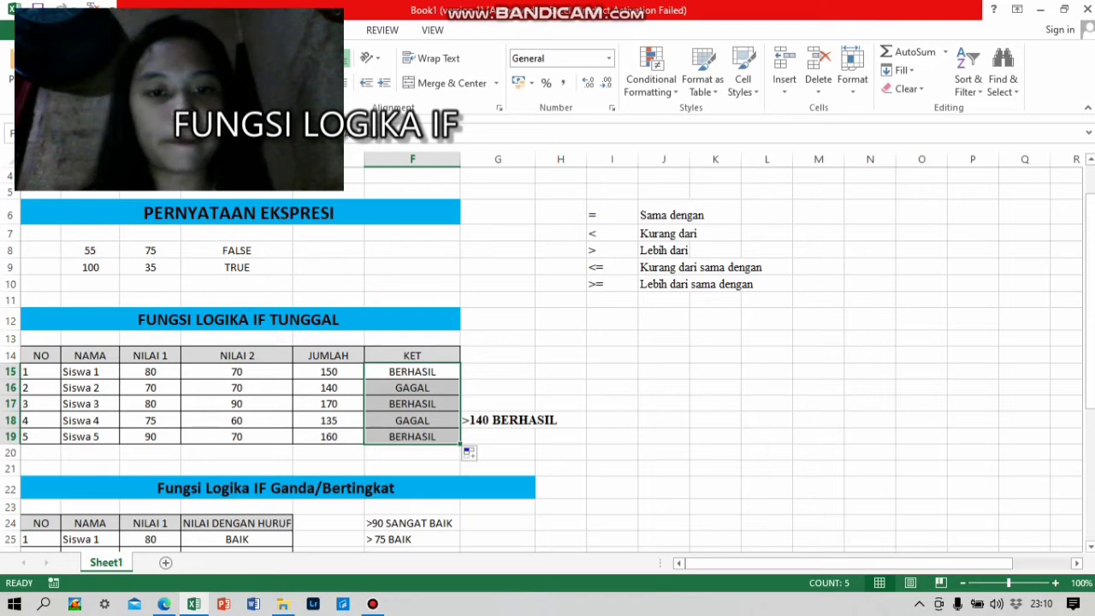
left_click(498, 355)
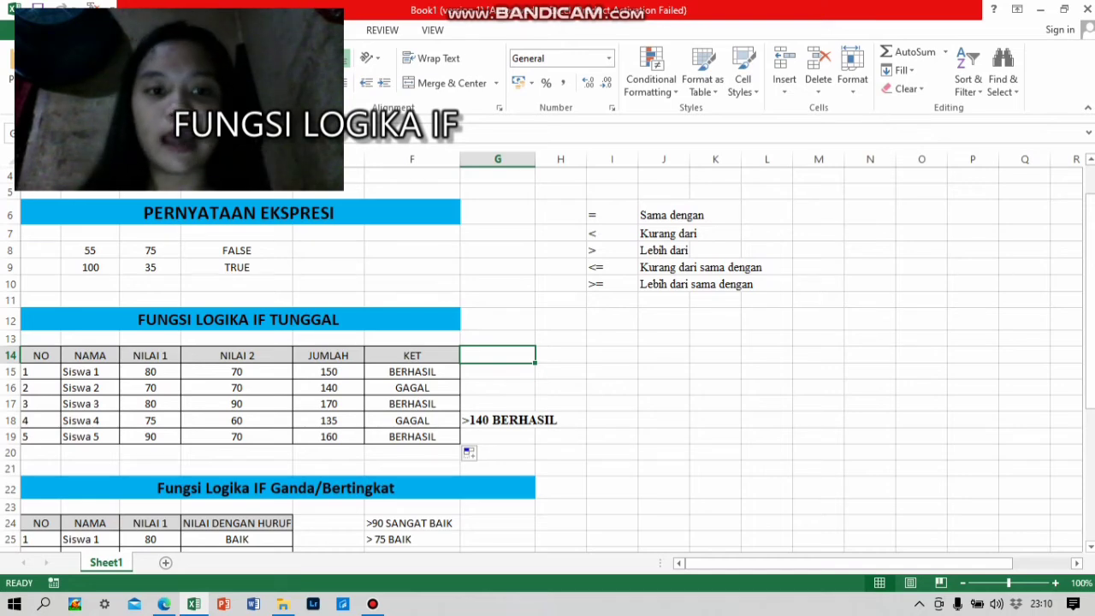
Clear the nested IF formulas from cells D25 to D29 in the NILAI DENGAN HURUF column
scroll(548, 360, "down", 4)
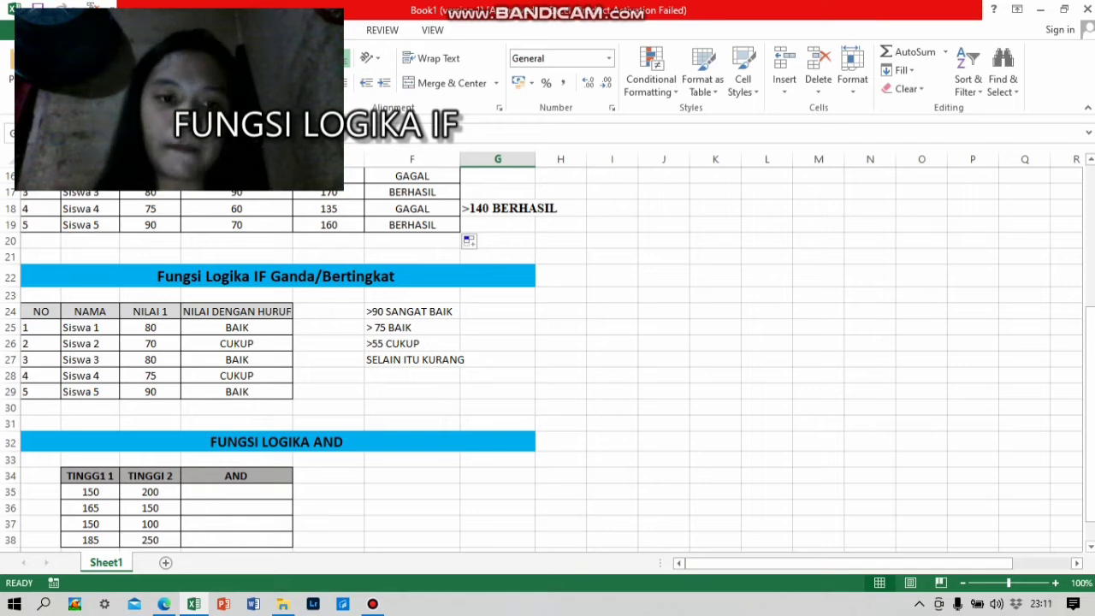
scroll(547, 342, "up", 1)
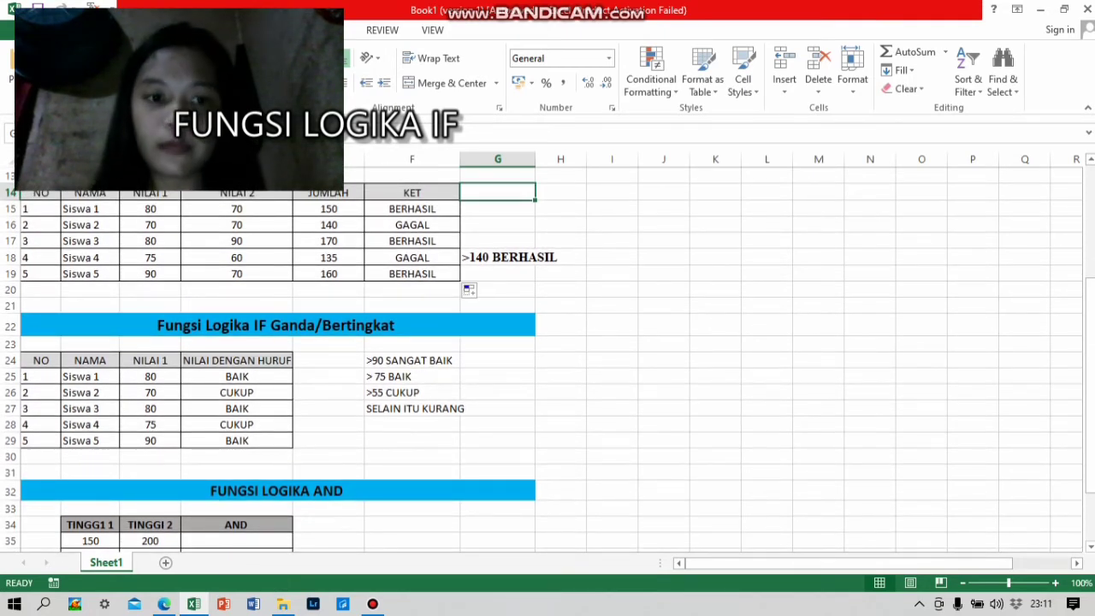
left_click(268, 374)
double_click(268, 377)
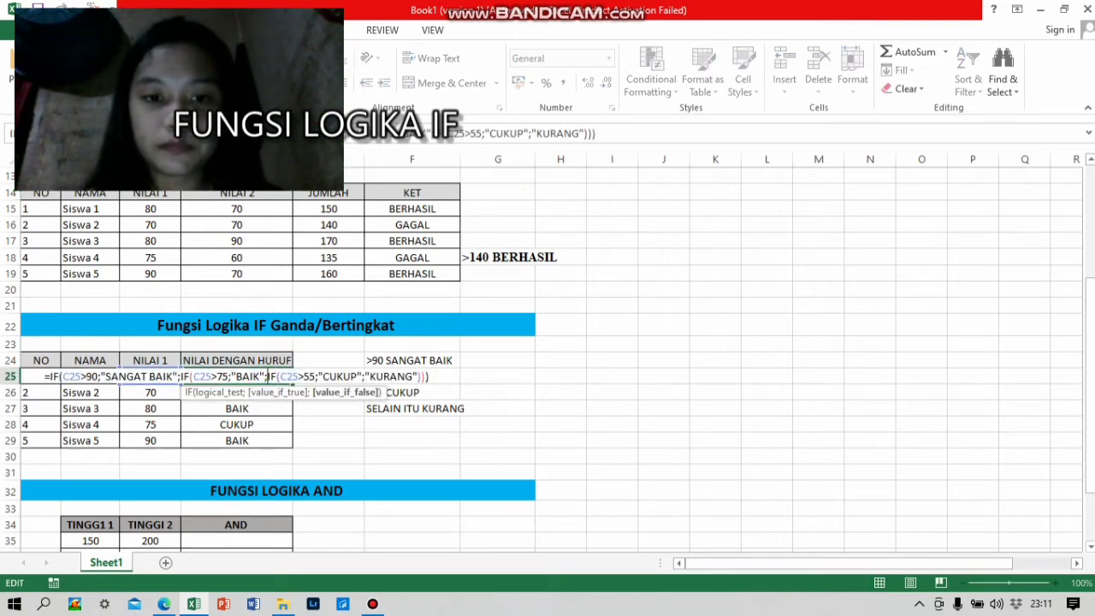
key("End")
key("BackSpace")
key("BackSpace")
key("BackSpace")
key("BackSpace")
key("BackSpace")
key("BackSpace")
key("BackSpace")
key("BackSpace")
key("BackSpace")
key("BackSpace")
key("BackSpace")
key("BackSpace")
key("BackSpace")
key("BackSpace")
key("BackSpace")
key("BackSpace")
key("BackSpace")
key("BackSpace")
key("BackSpace")
key("BackSpace")
key("BackSpace")
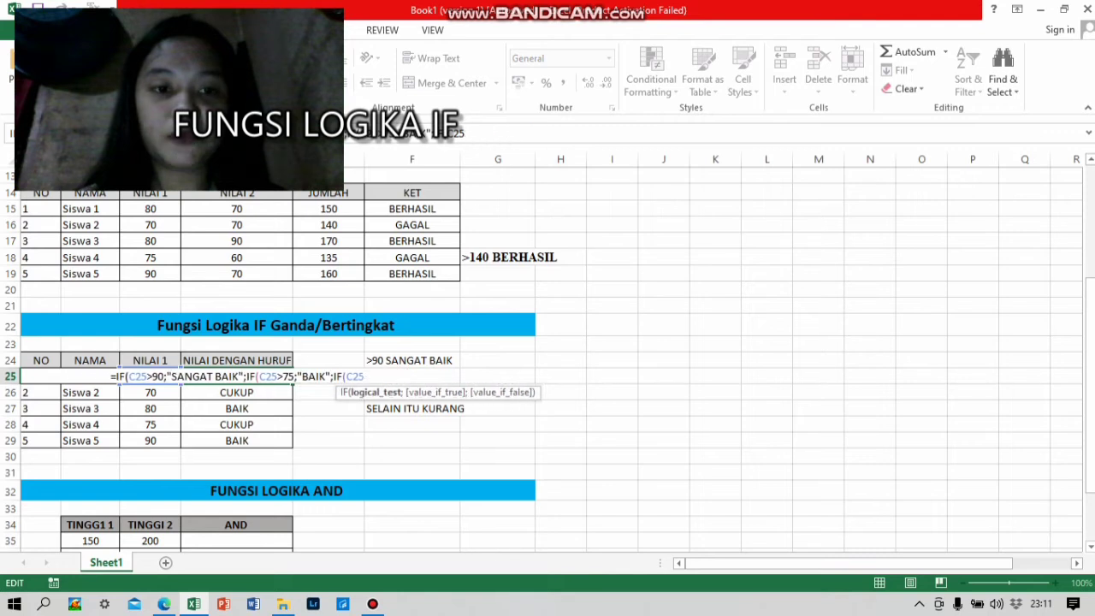
key("BackSpace")
key("BackSpace")
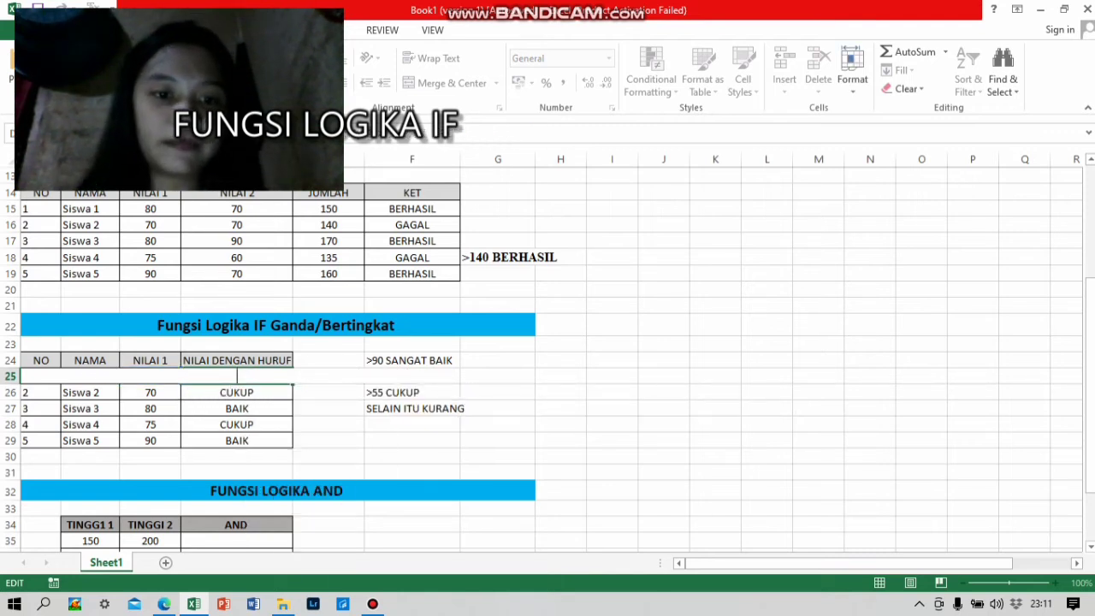
left_click(265, 394)
key("BackSpace")
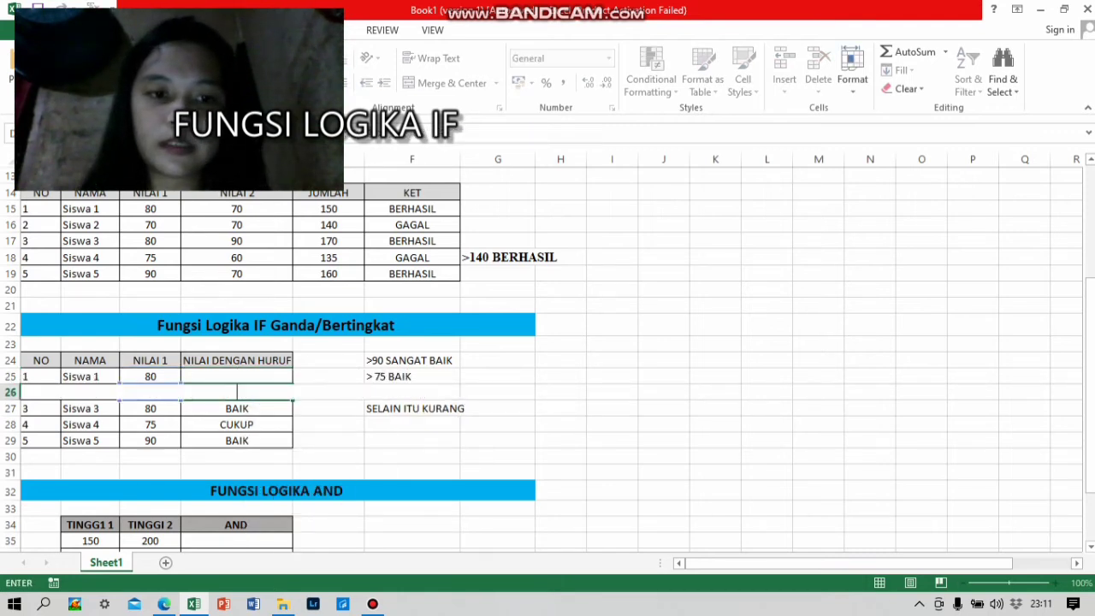
left_click(265, 405)
double_click(265, 405)
key("BackSpace")
left_click(273, 421)
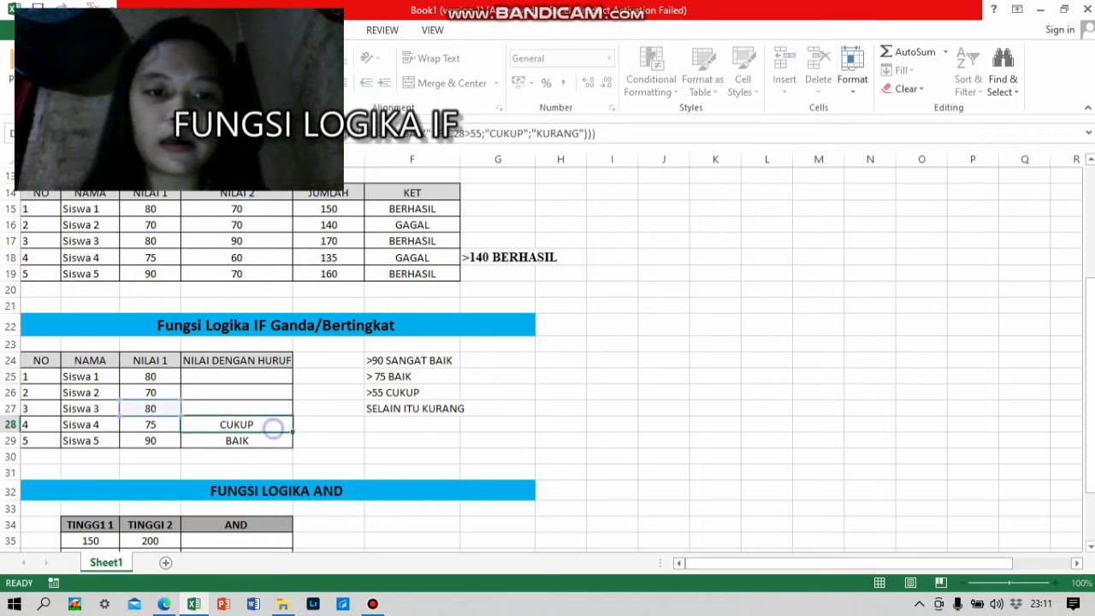
key("BackSpace")
key("Return")
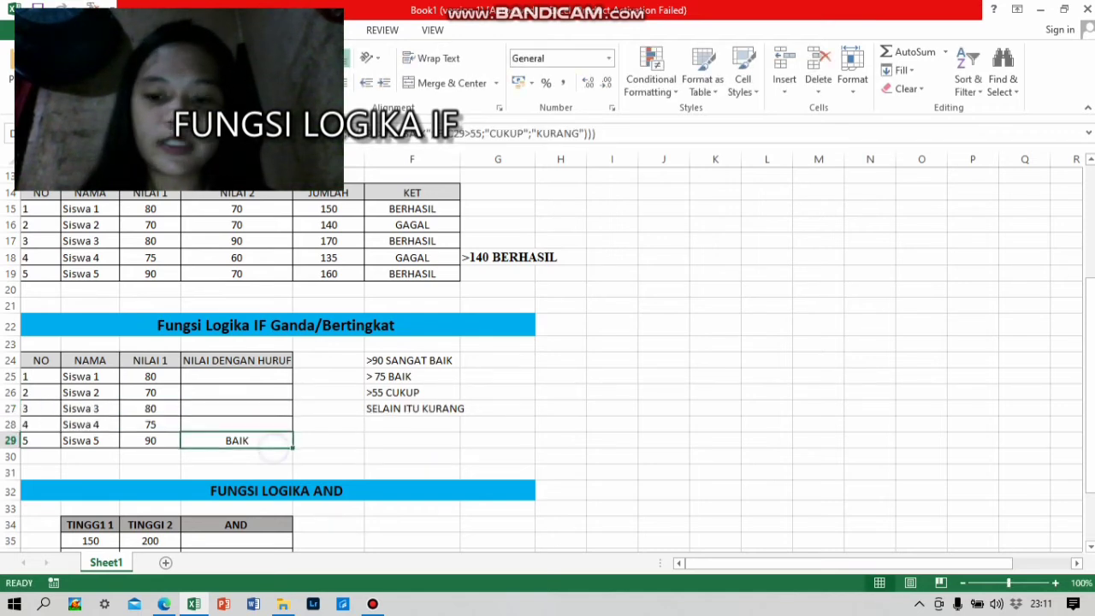
key("BackSpace")
Begin a nested IF formula in cell D25 of the NILAI DENGAN HURUF column with =IF(C25>90;"SANGAT BAIK"
left_click(236, 376)
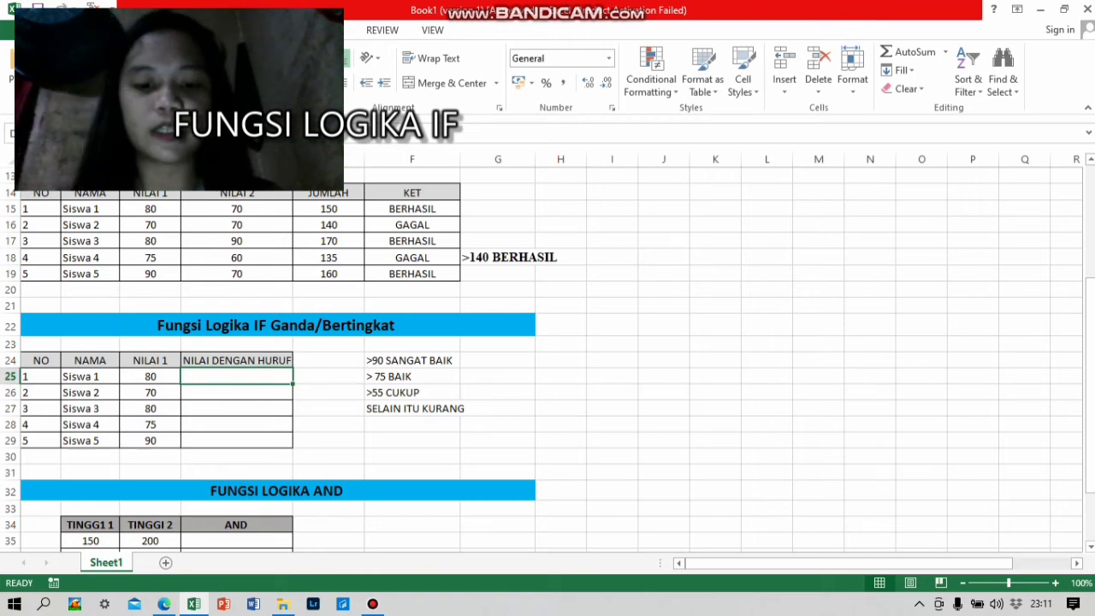
type("=IF")
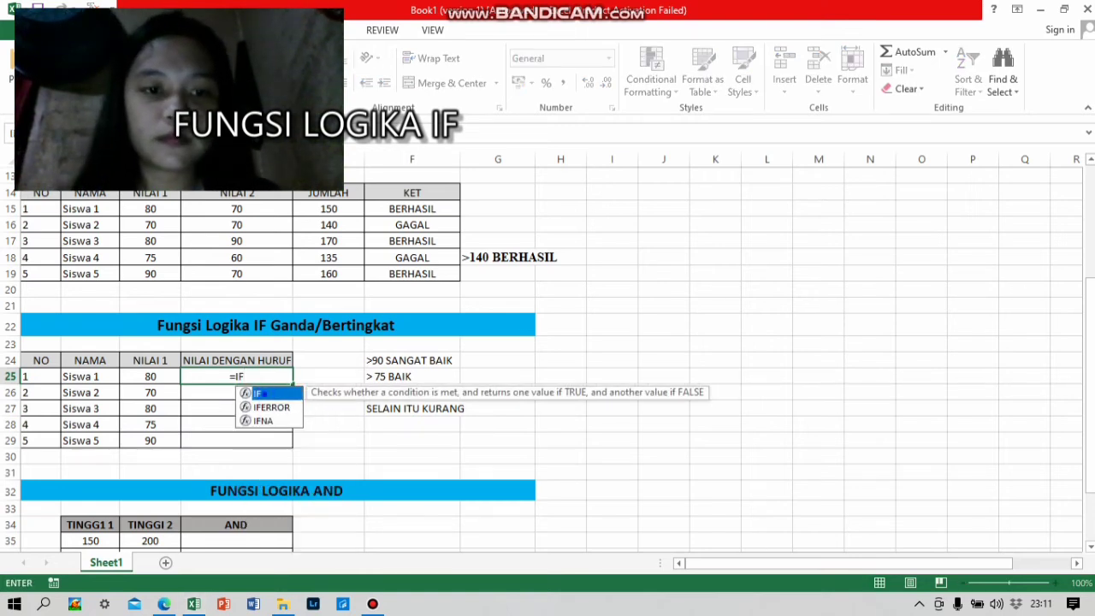
type("(")
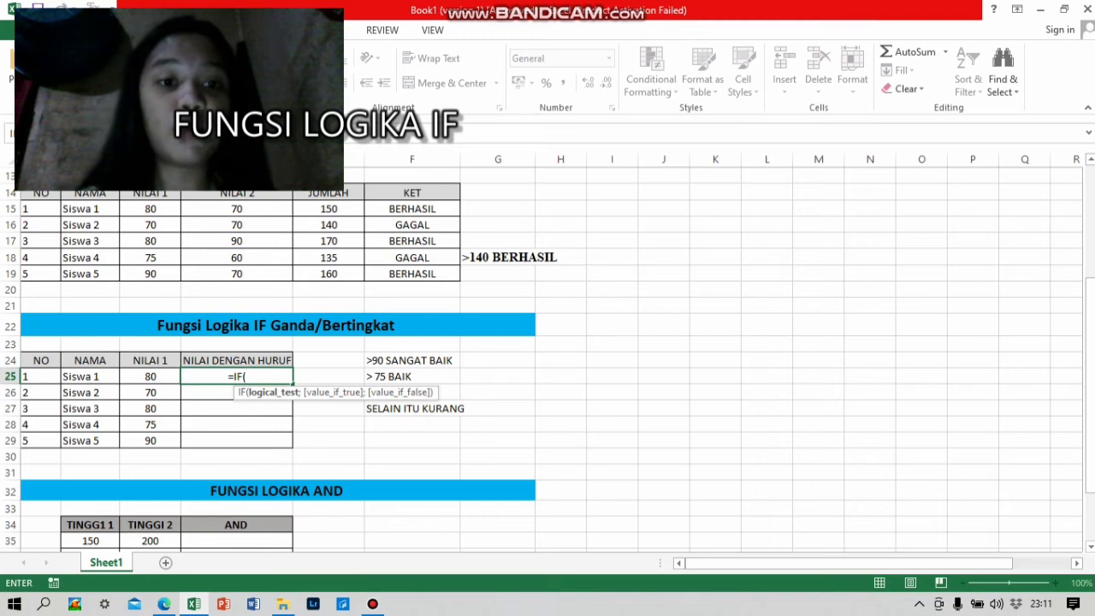
left_click(171, 379)
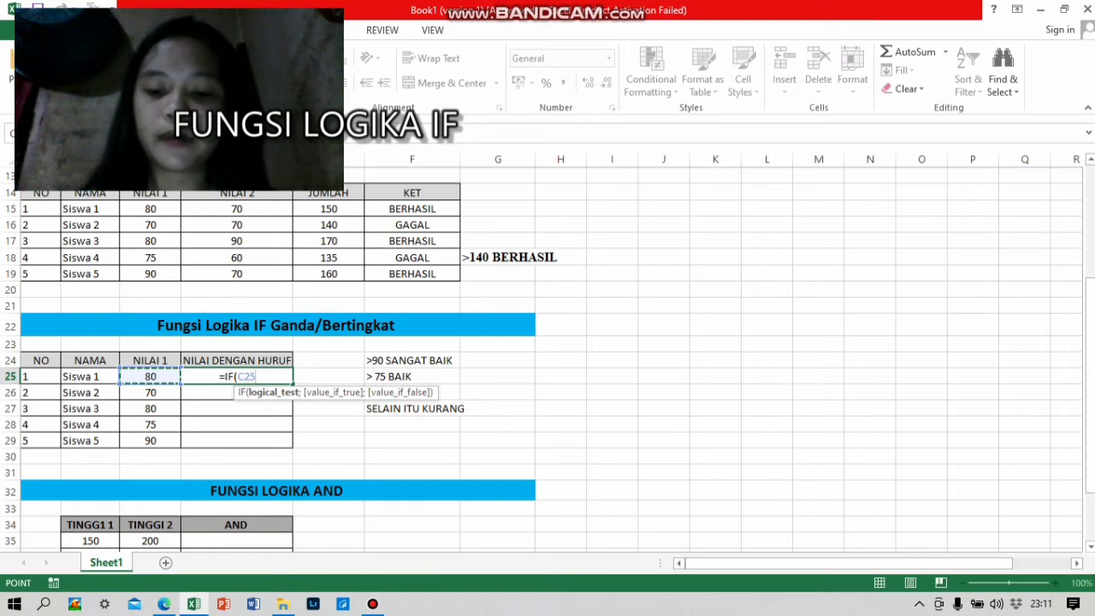
type(">")
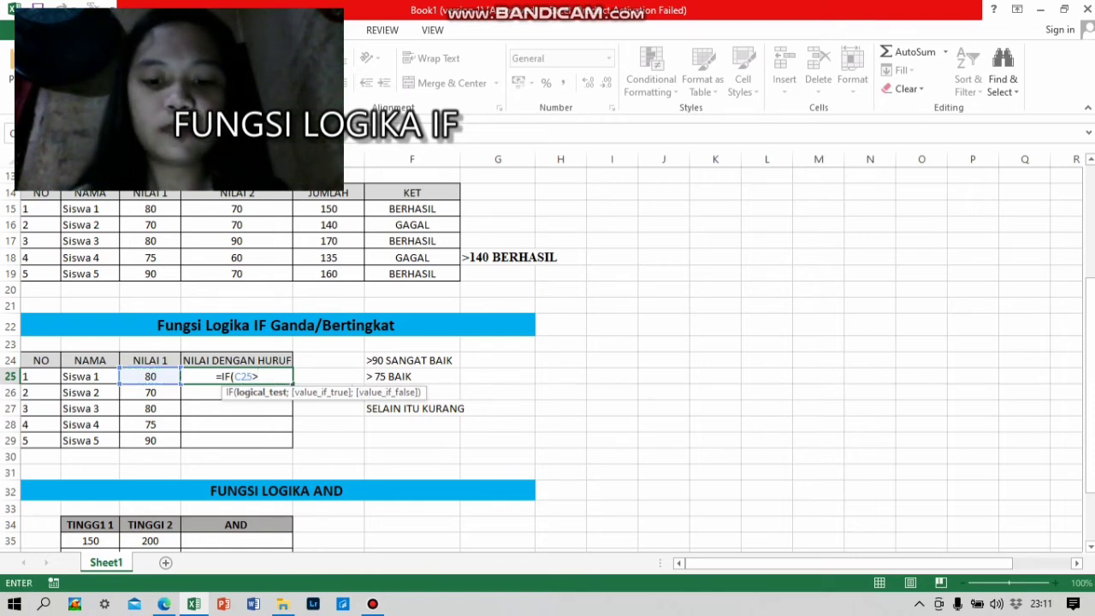
type("90")
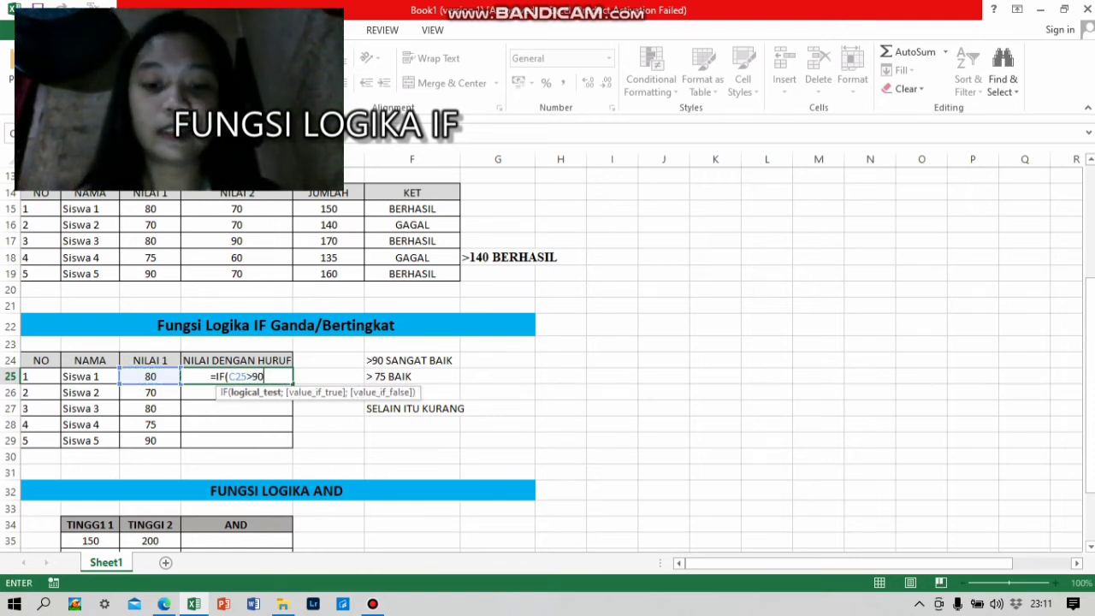
type(";")
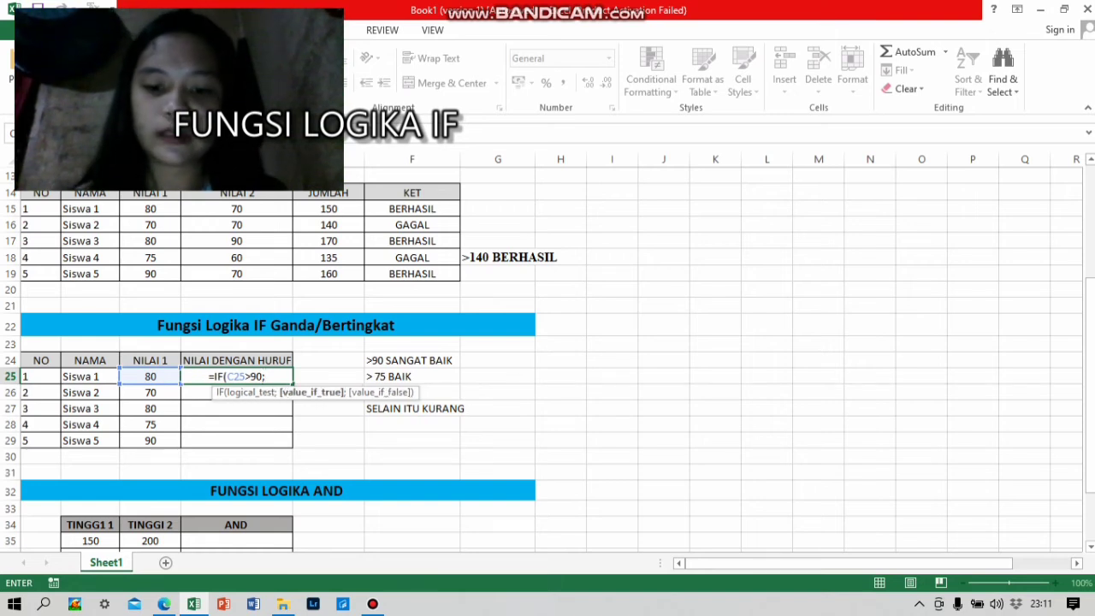
type("\"S")
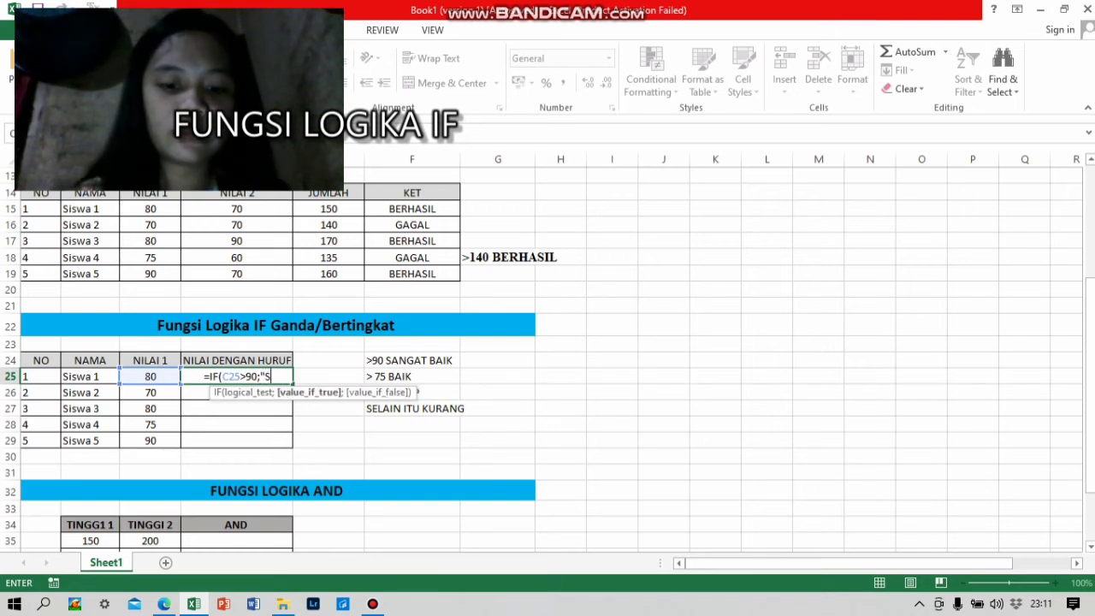
type("ANGAT BAI")
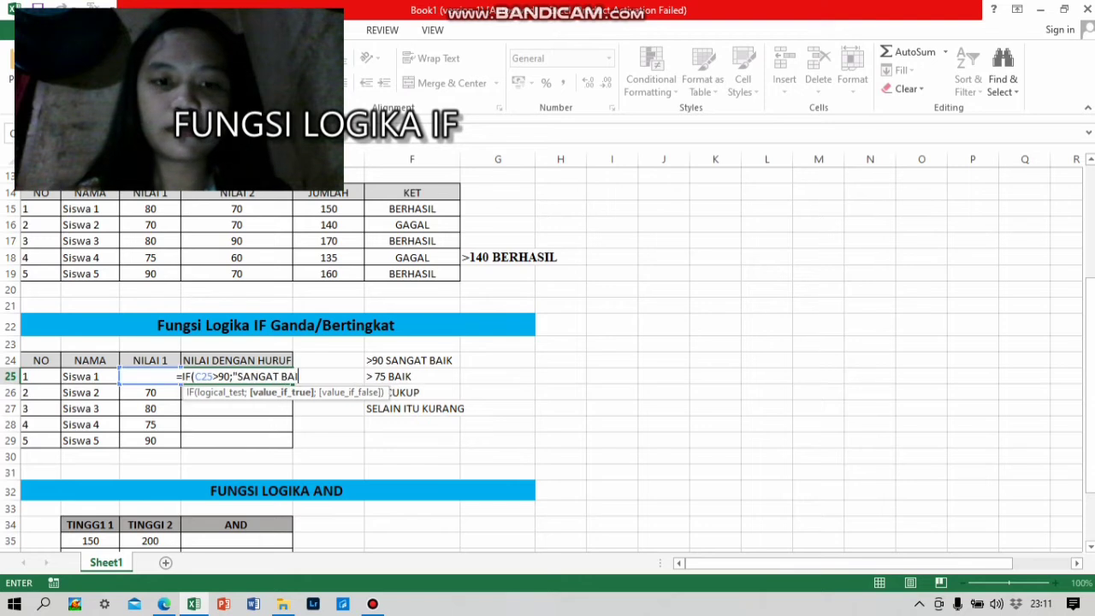
type("K\"")
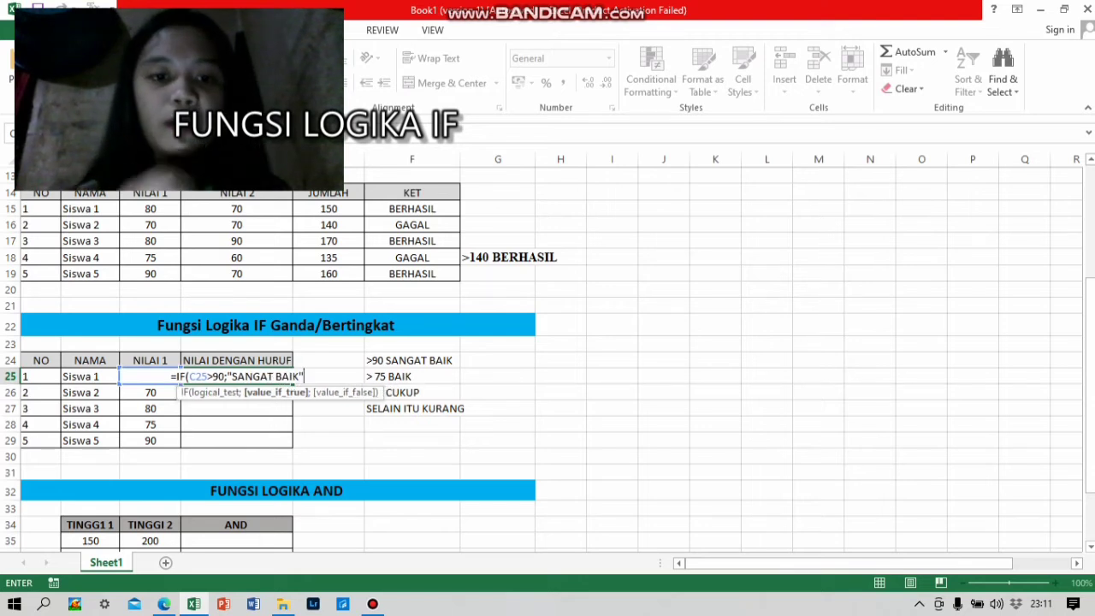
Extend the D25 formula with a second-level condition, ;IF(C25>75;"BAIK", as the value if false
type(";")
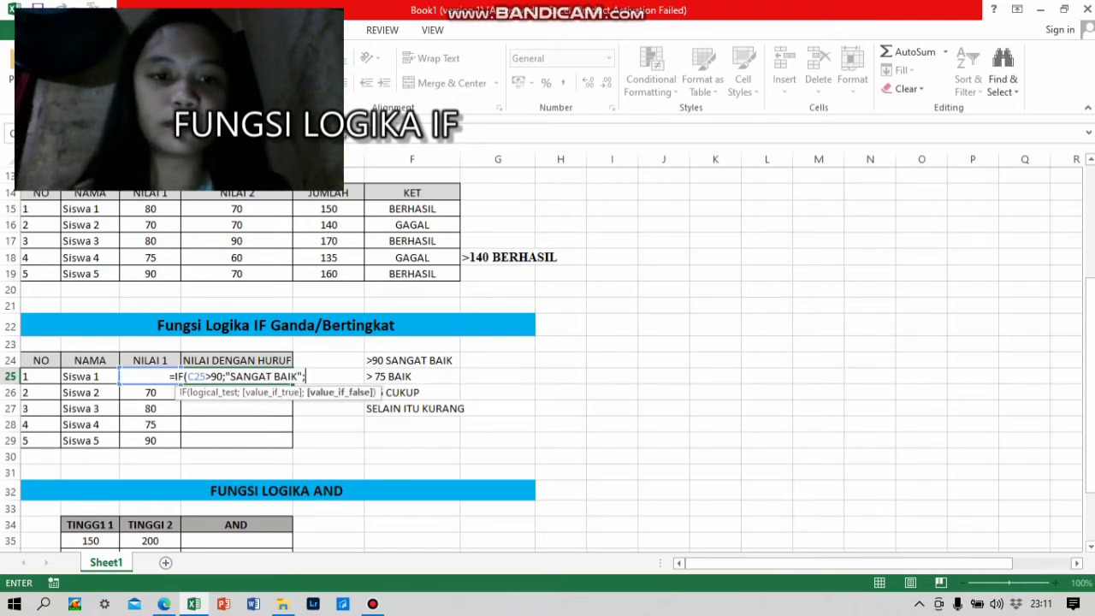
type("IF")
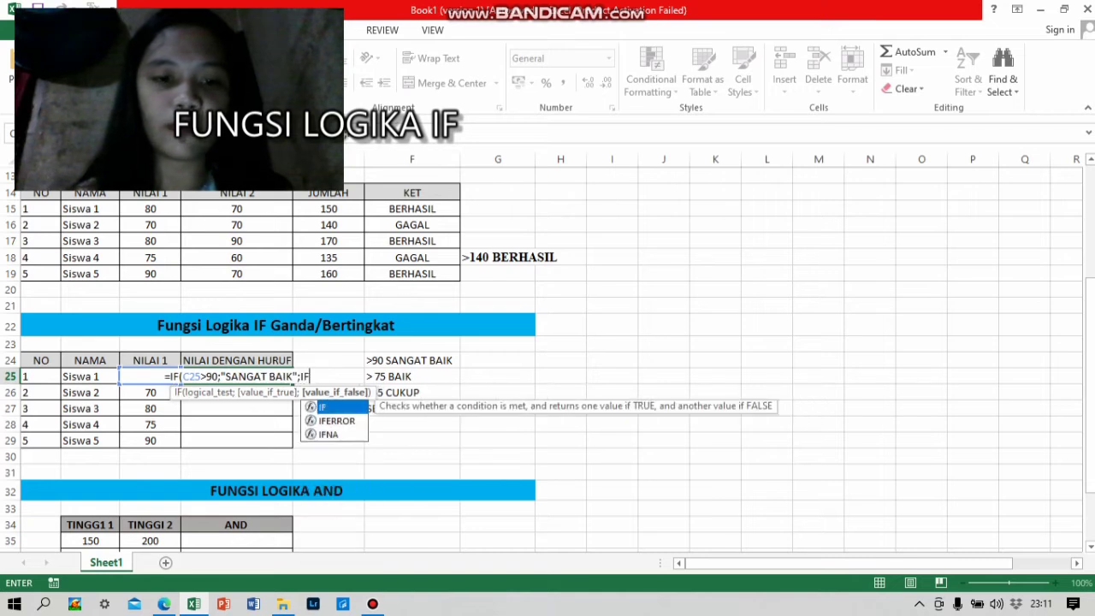
type("(")
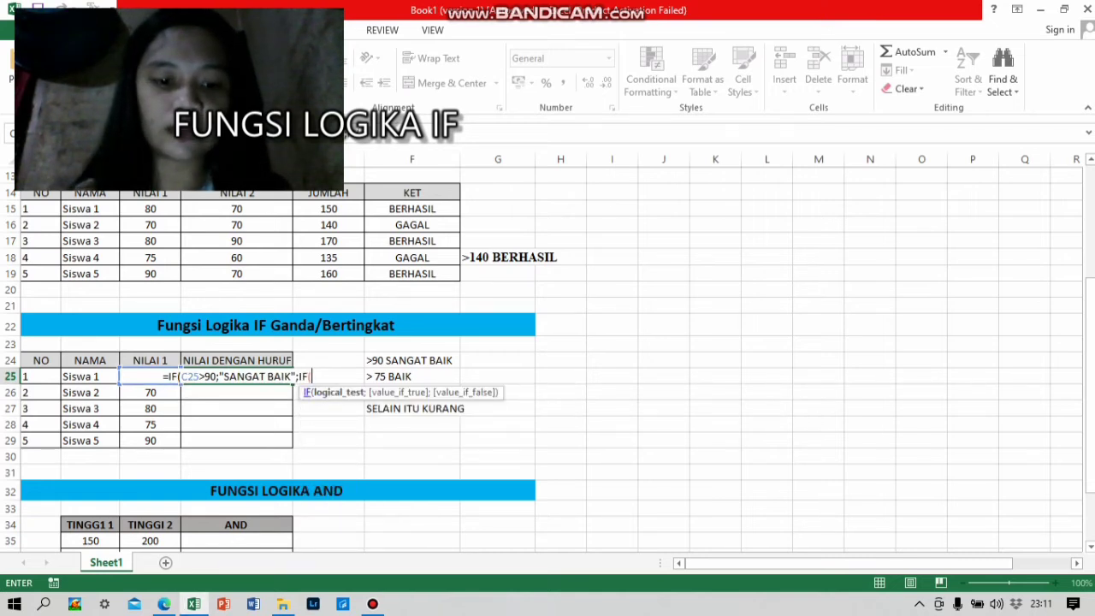
type("C25")
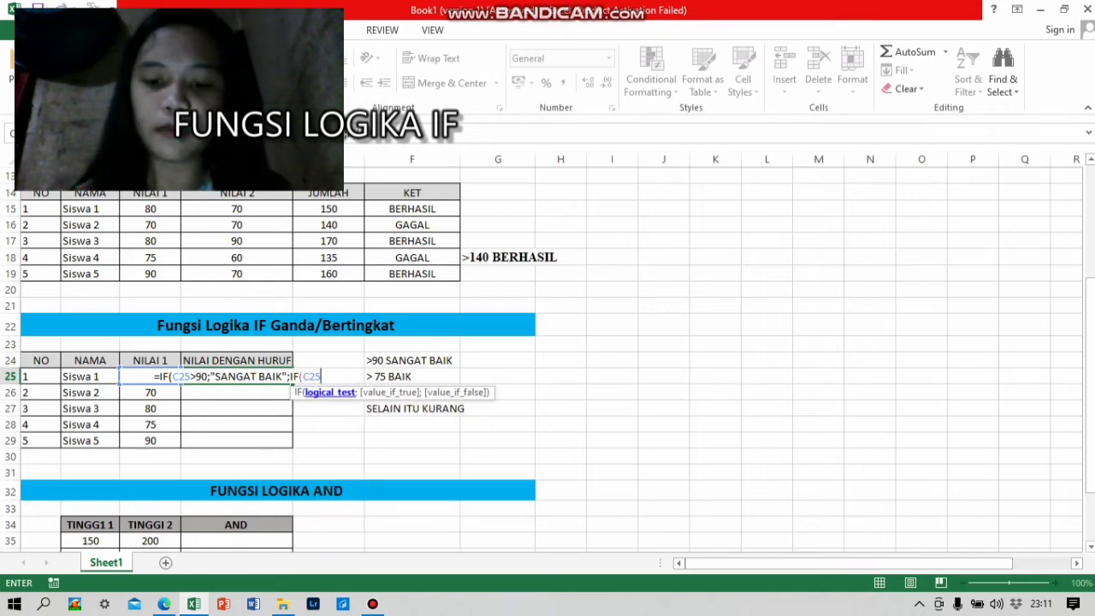
type(">")
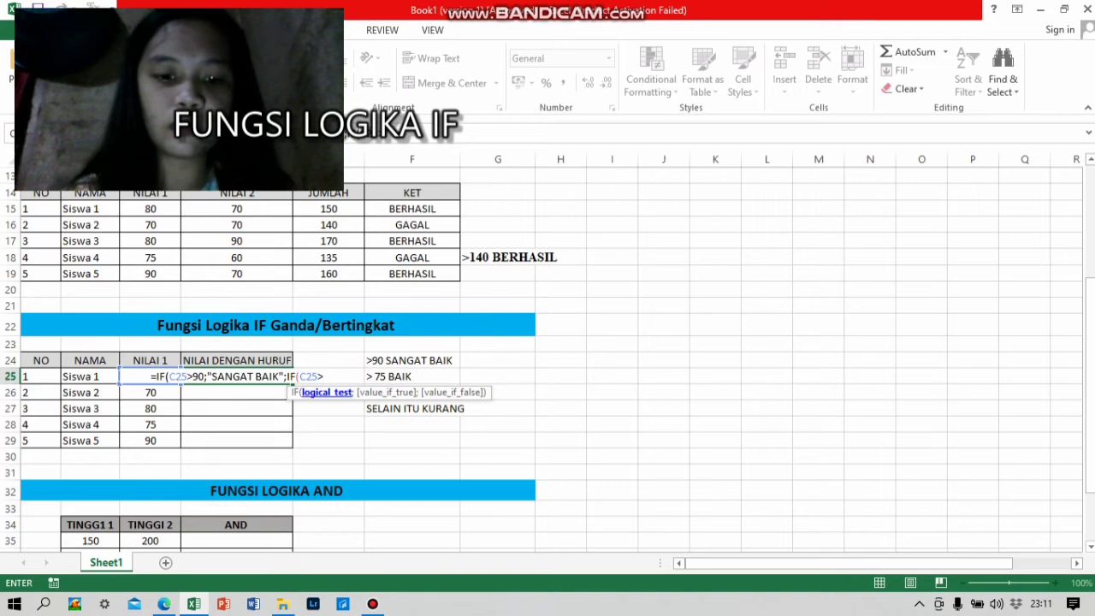
type("75")
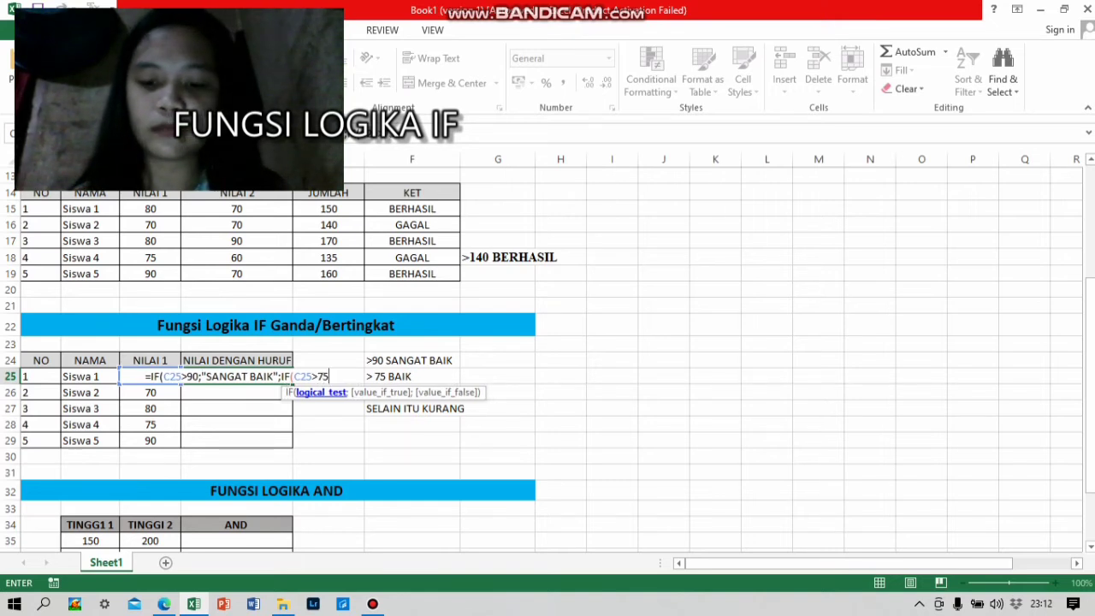
type(";\"")
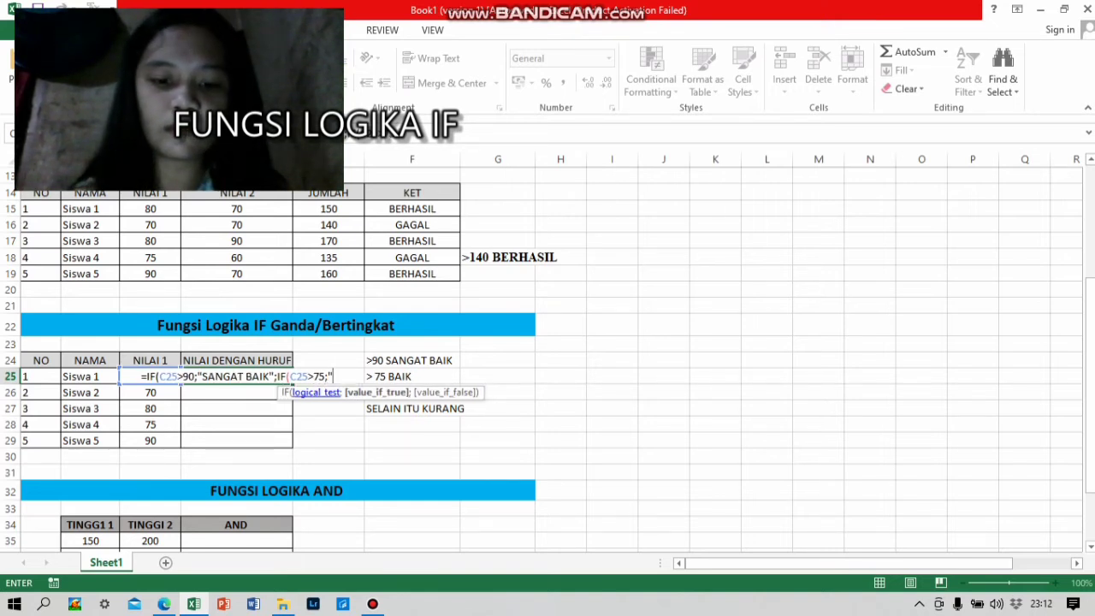
type("BAIK")
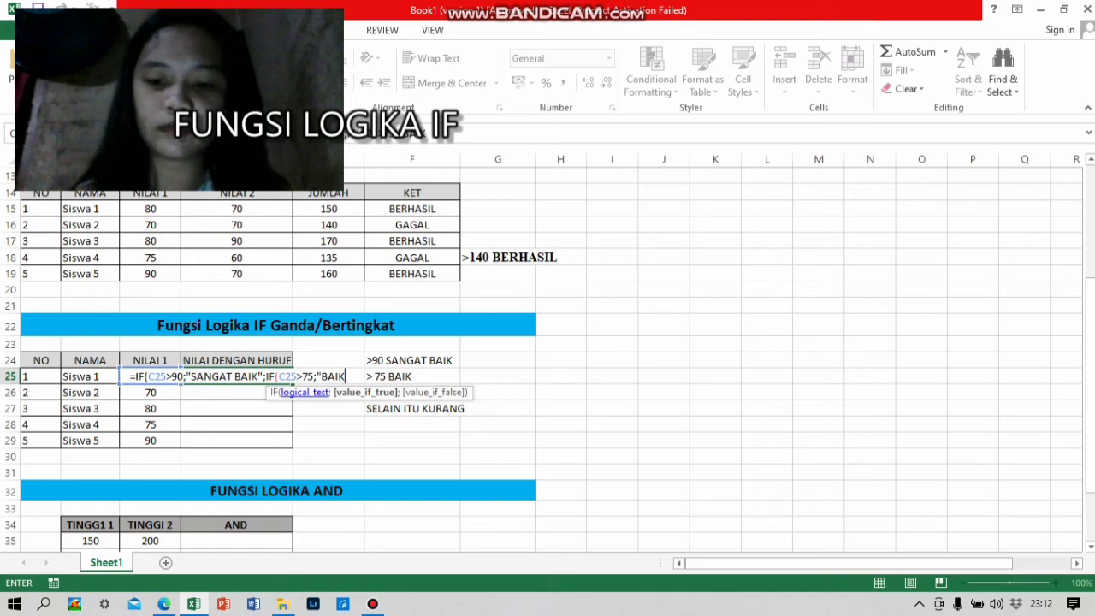
type("\"")
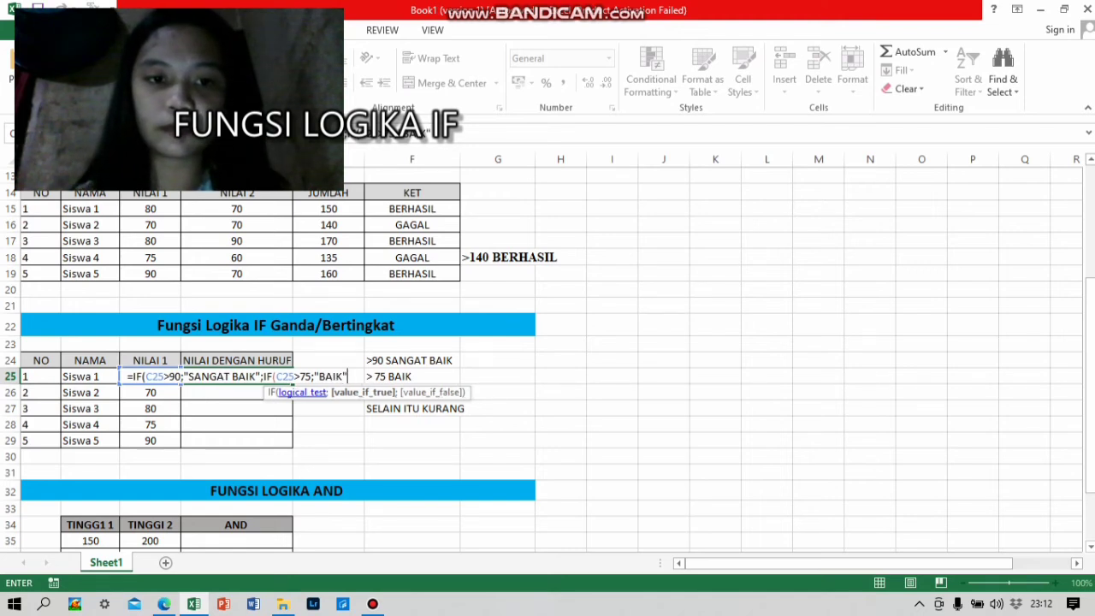
Add the third-level condition ;IF(C25>55;"CUKUP" to the D25 formula, with a semicolon separating 55 from "CUKUP"
type(";IF")
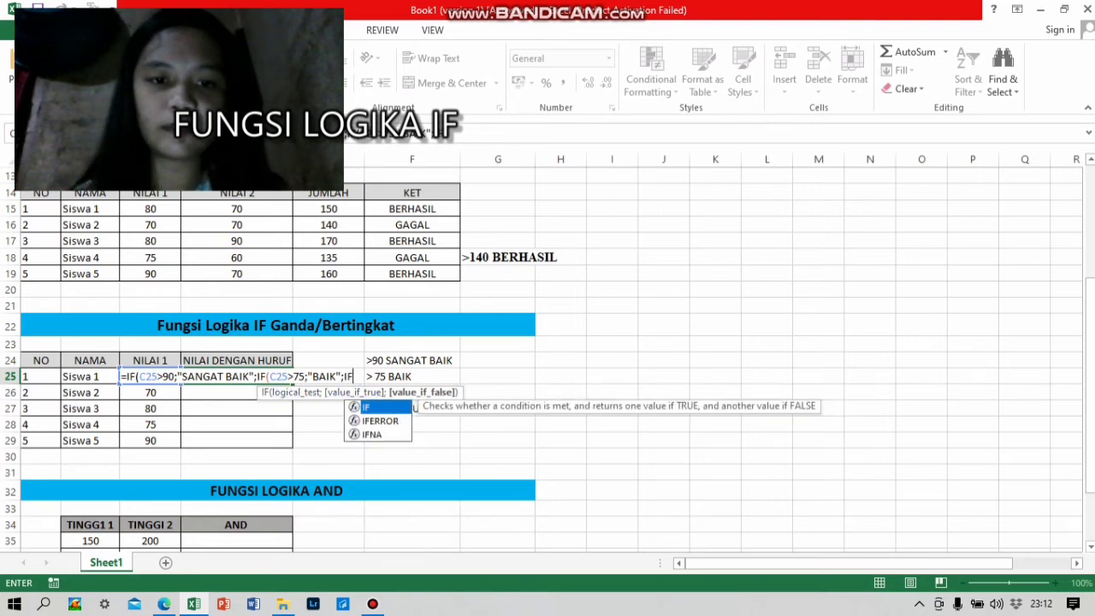
type("(")
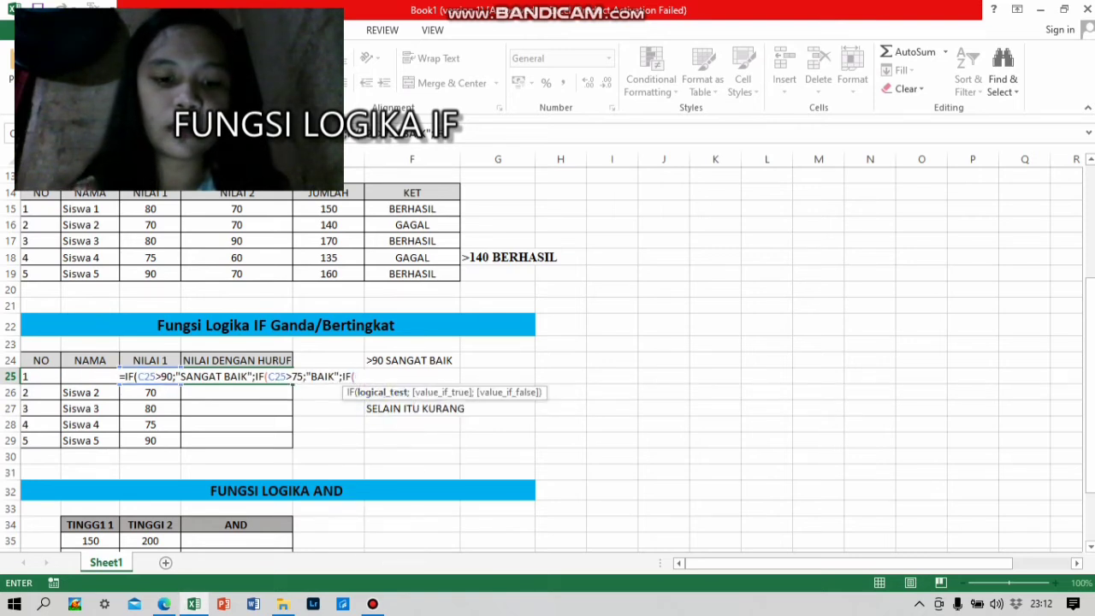
type("C25")
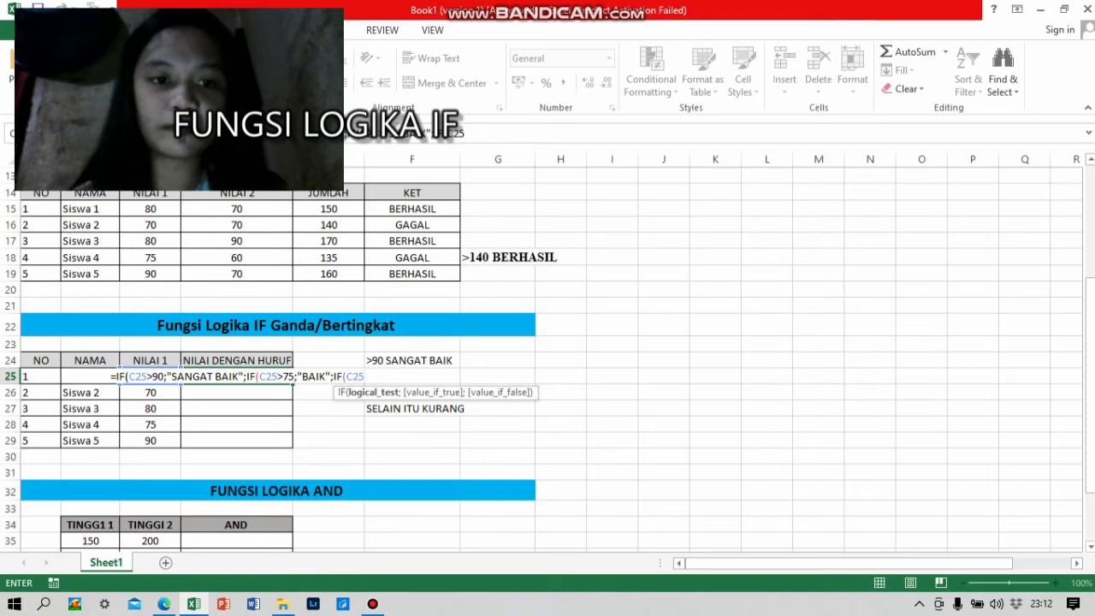
type(">")
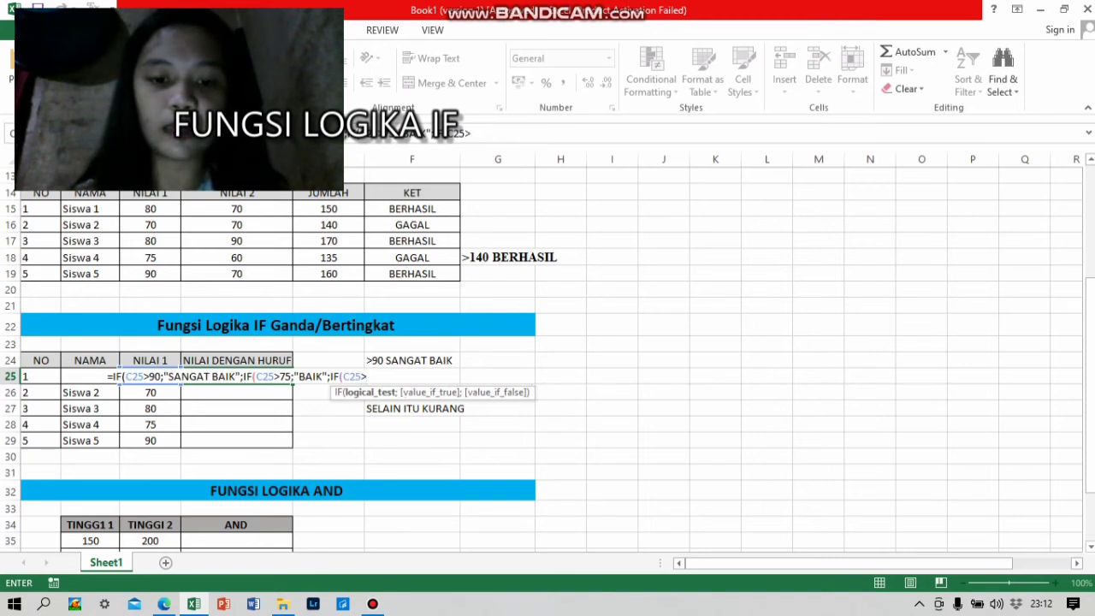
type("55")
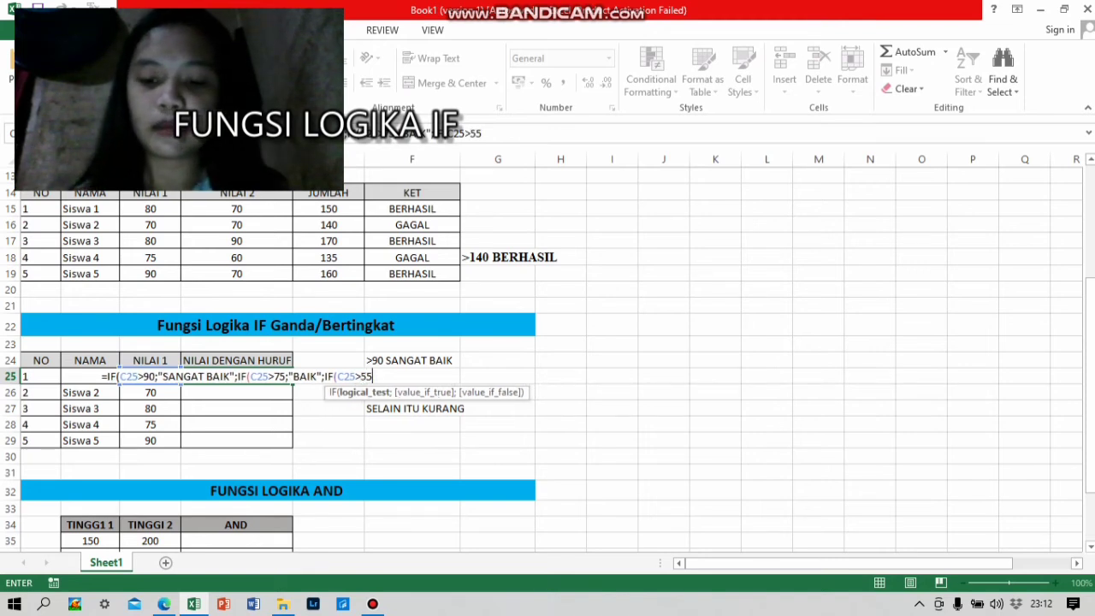
type("\"")
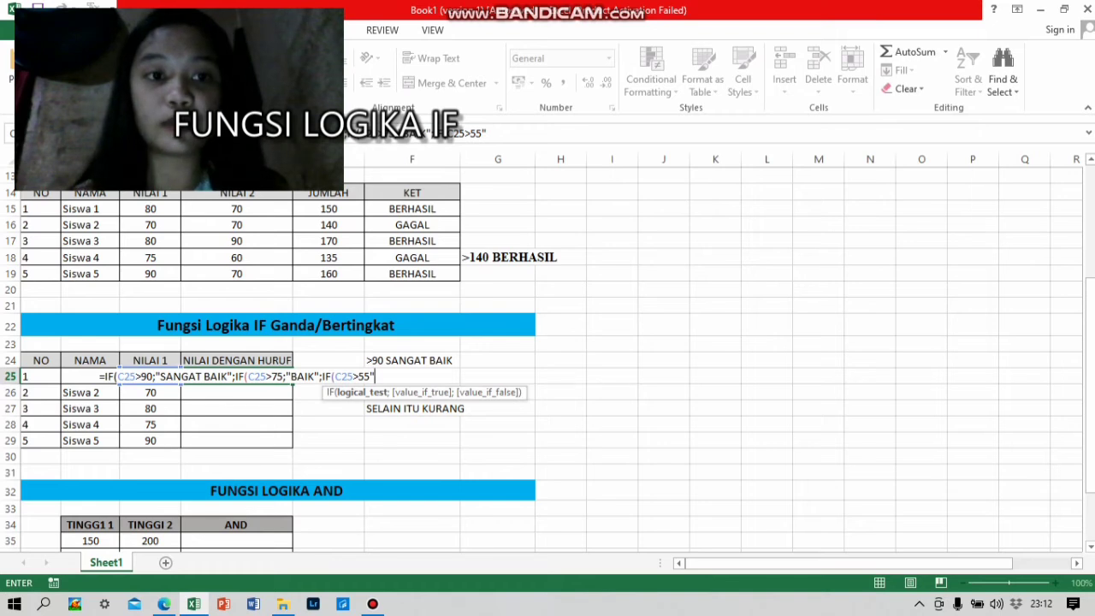
type("CUKU")
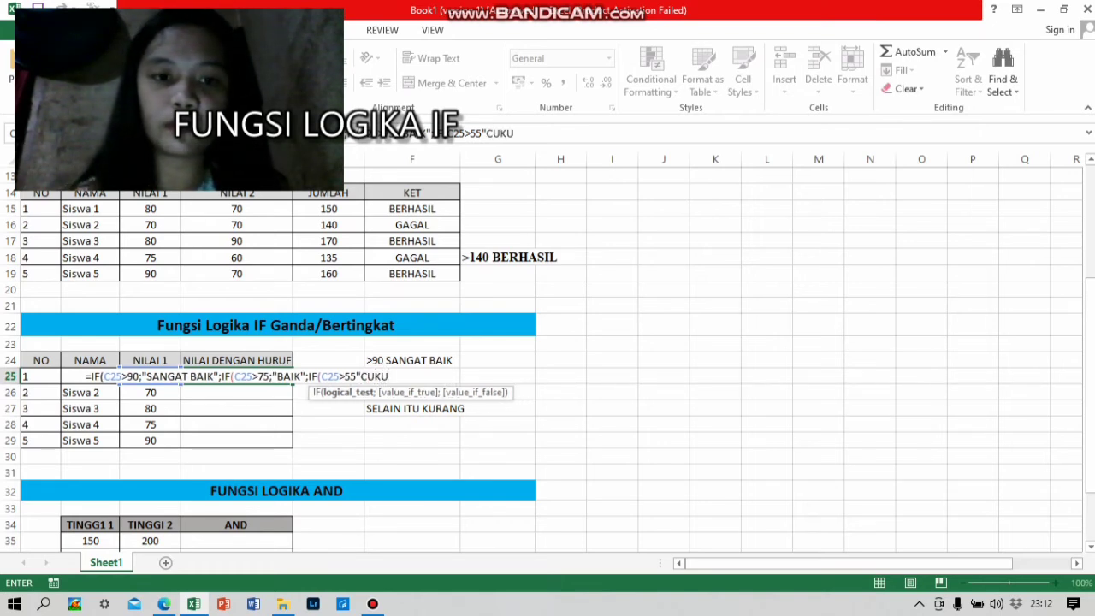
type("P")
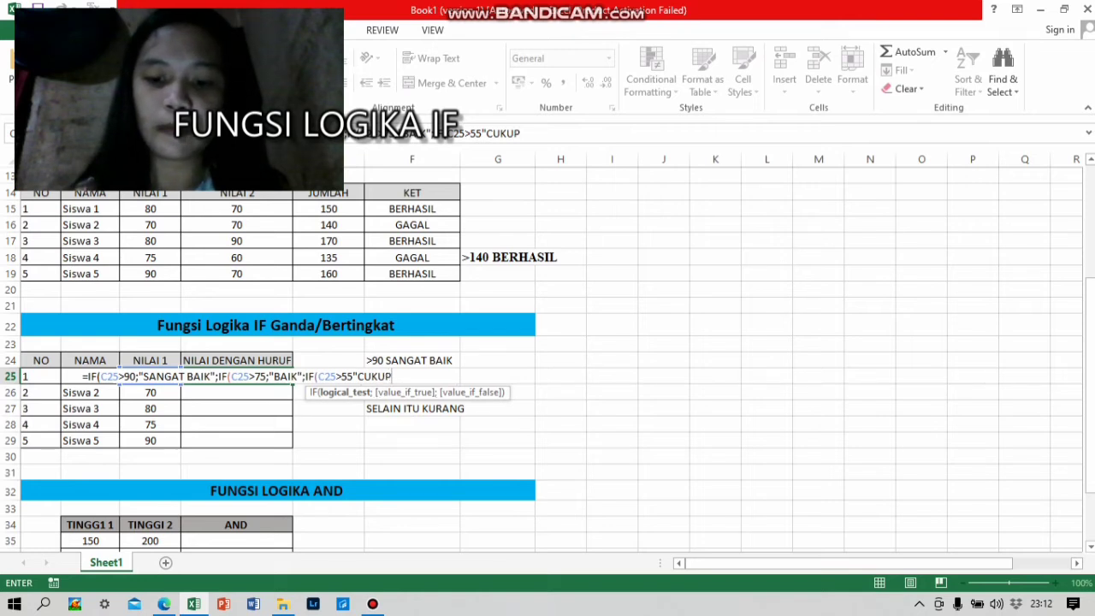
type("\"")
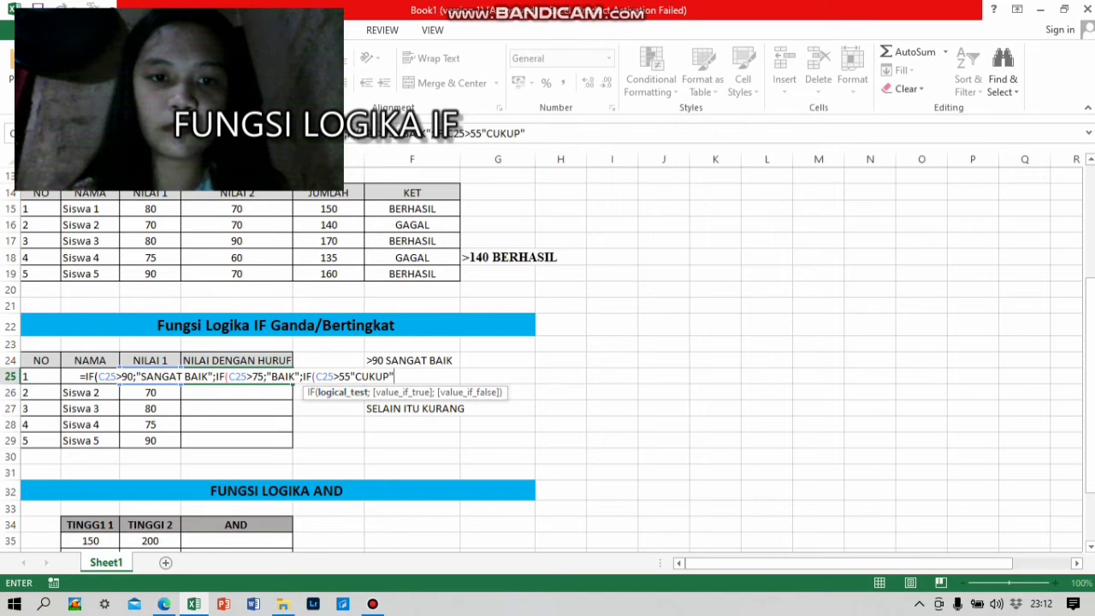
left_click(351, 378)
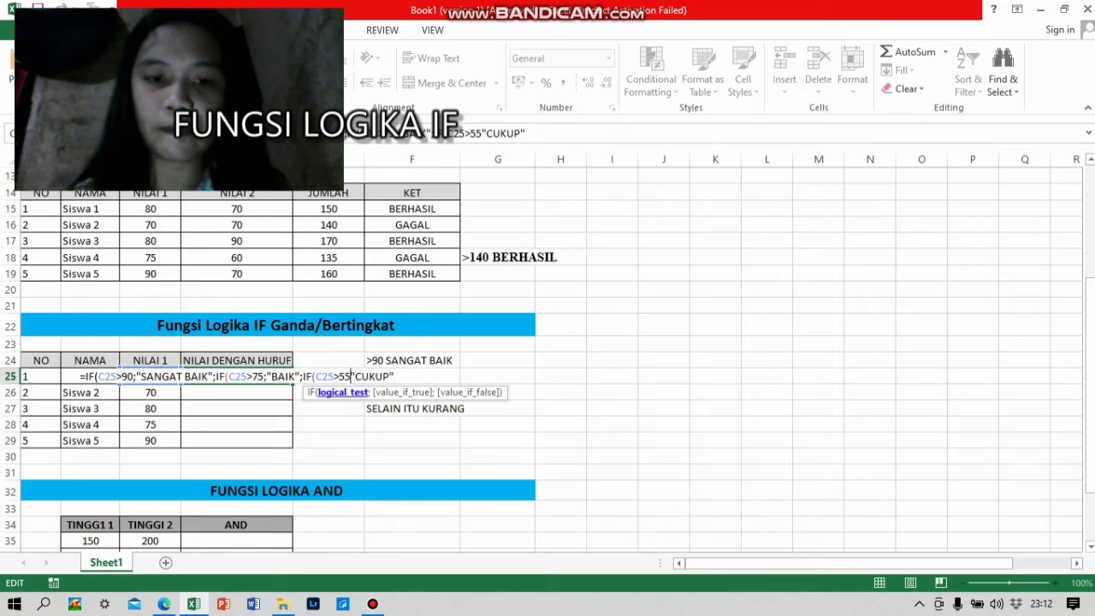
type(";")
left_click(396, 377)
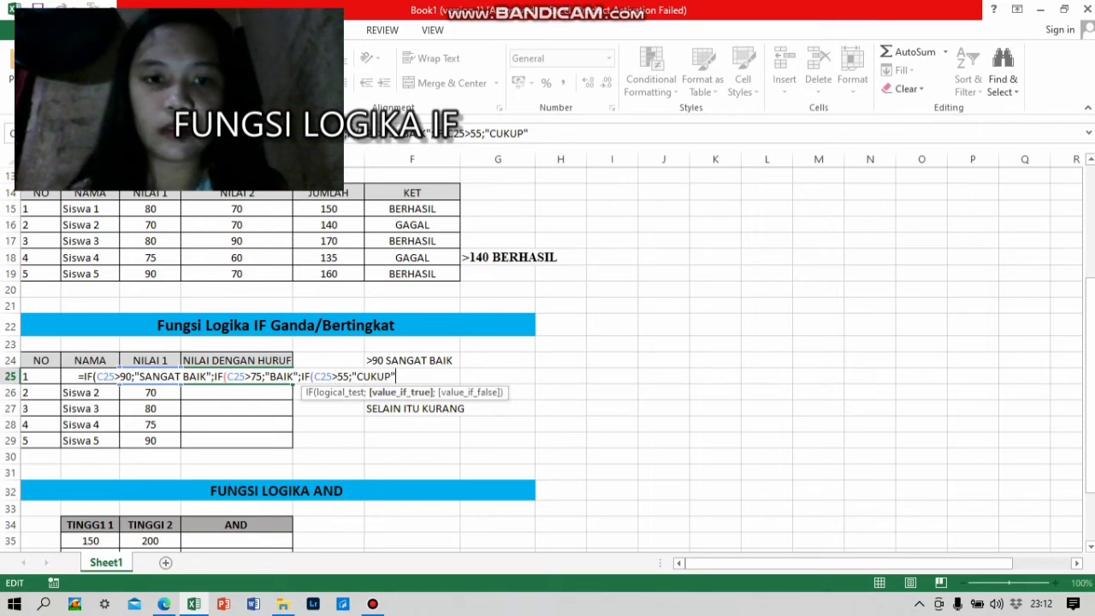
Complete the nested IF formula in D25 with ;"KURANG" as the final alternative and three closing parentheses, and enter it
type(";\"")
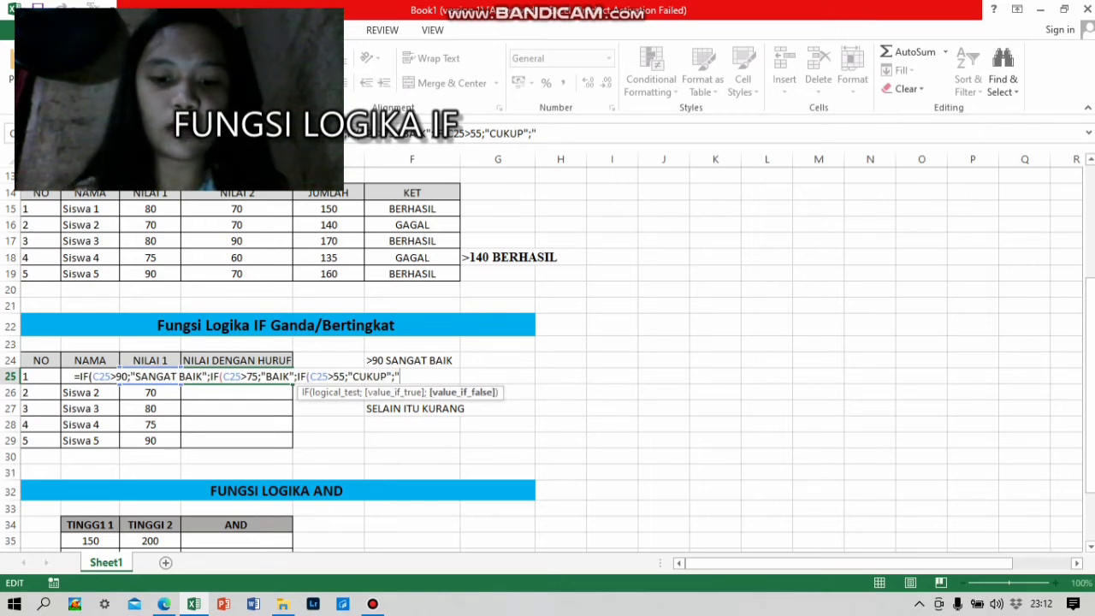
type("KURANG")
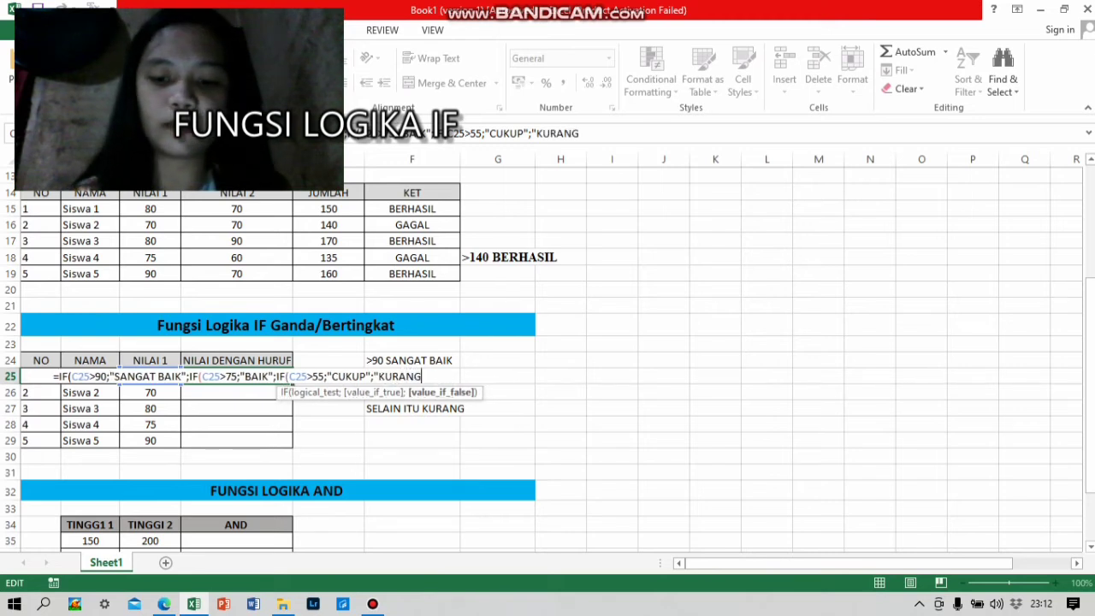
type("\")))")
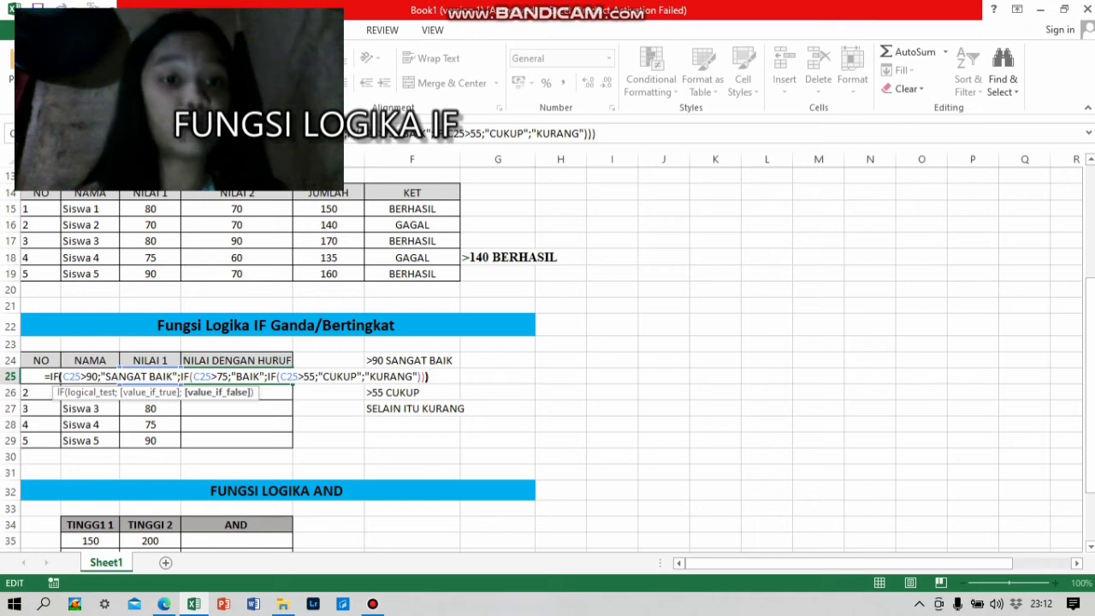
key("Return")
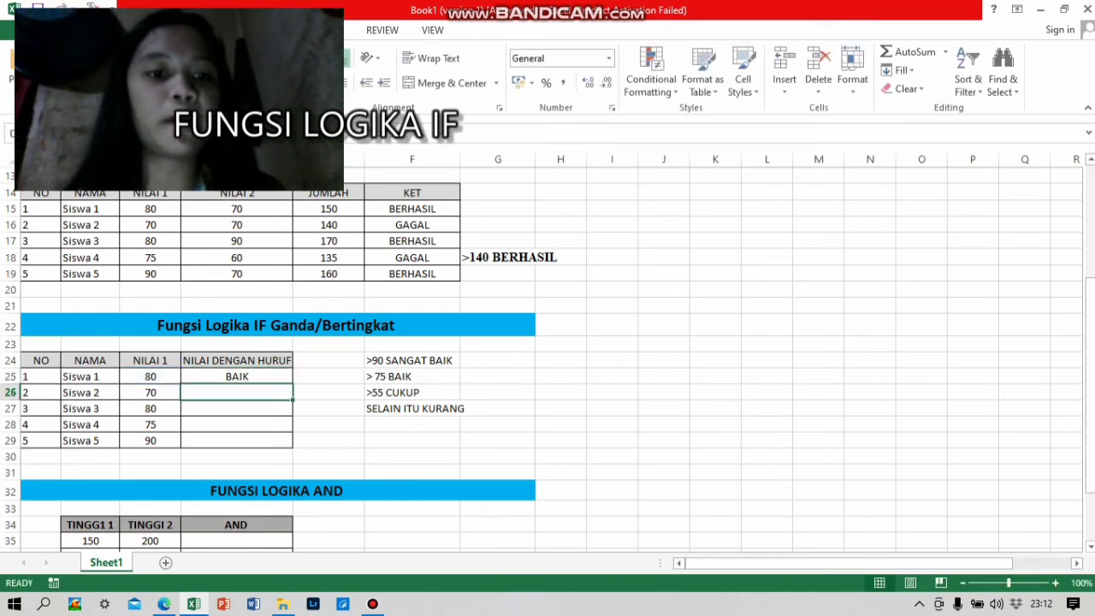
Copy the nested IF formula from D25 down through D29 to grade the remaining students
left_click(282, 379)
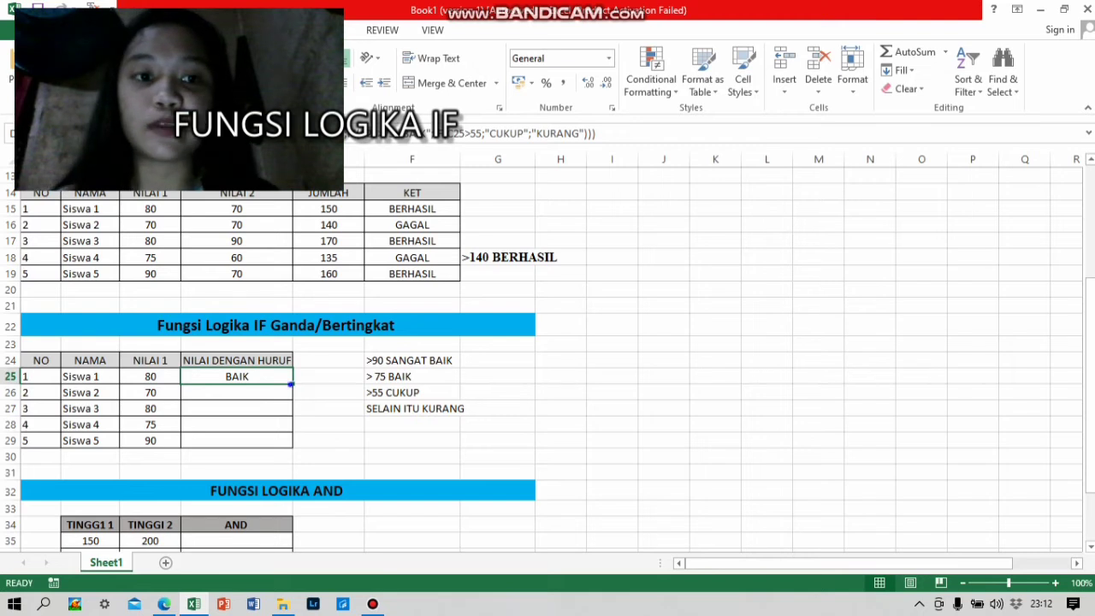
left_click_drag(291, 384, 292, 447)
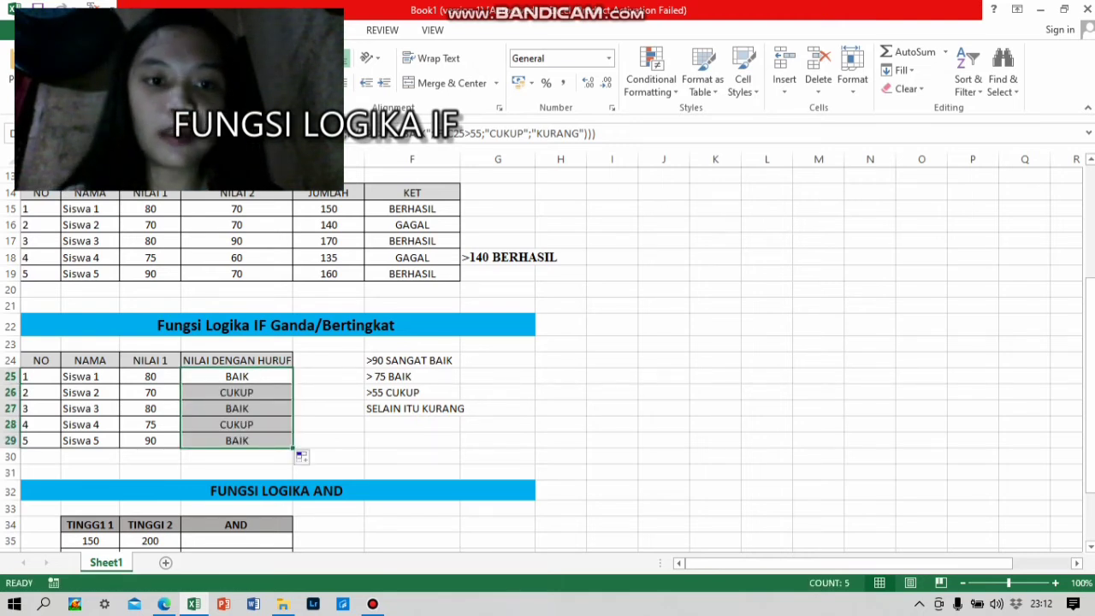
left_click(271, 381)
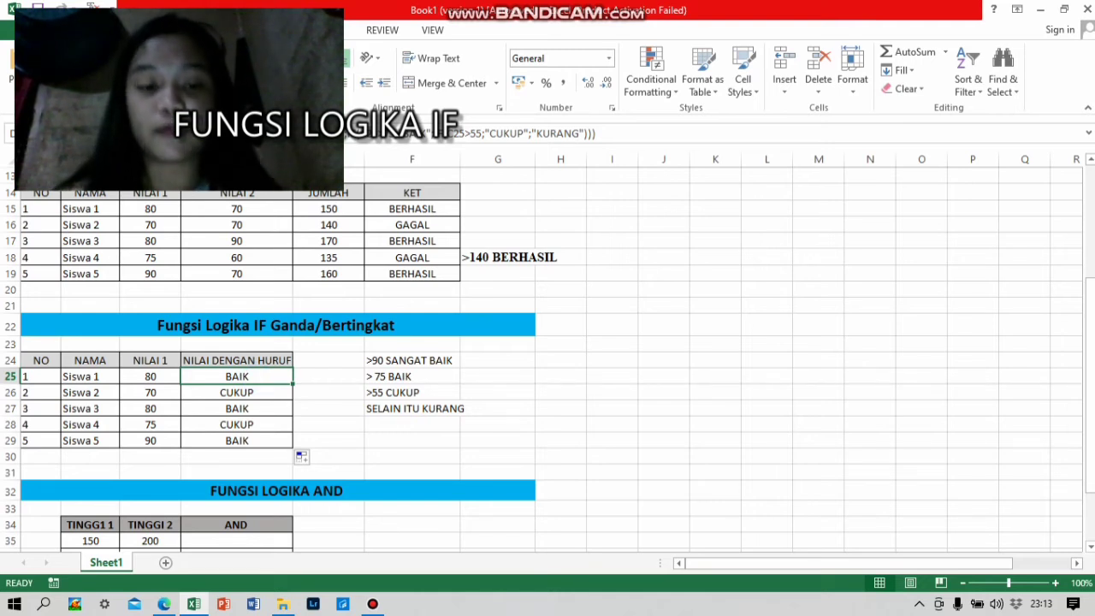
scroll(547, 359, "up", 2)
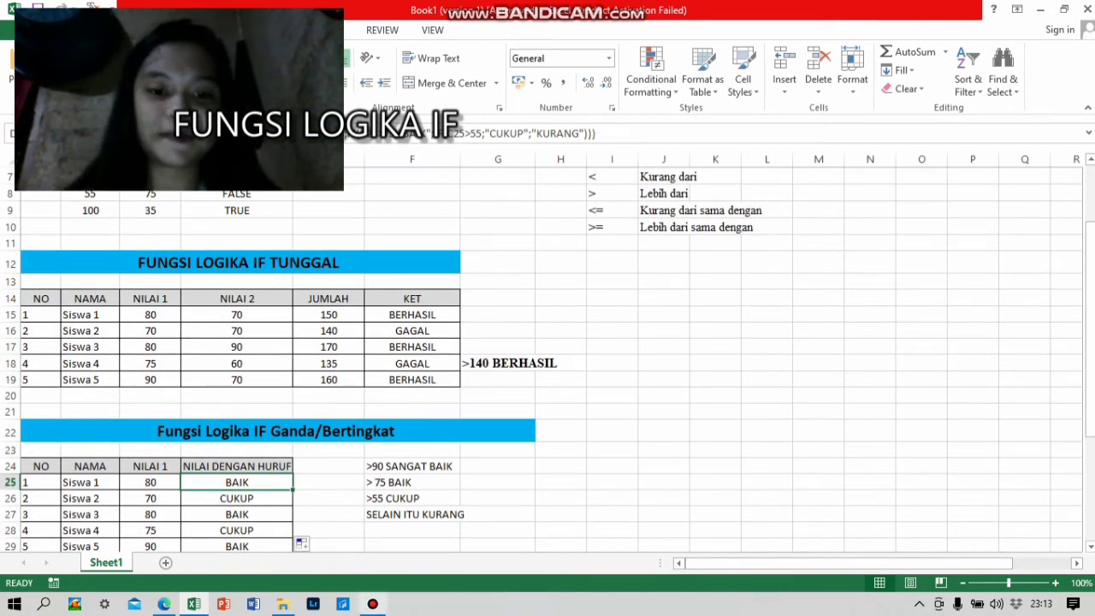
left_click(372, 604)
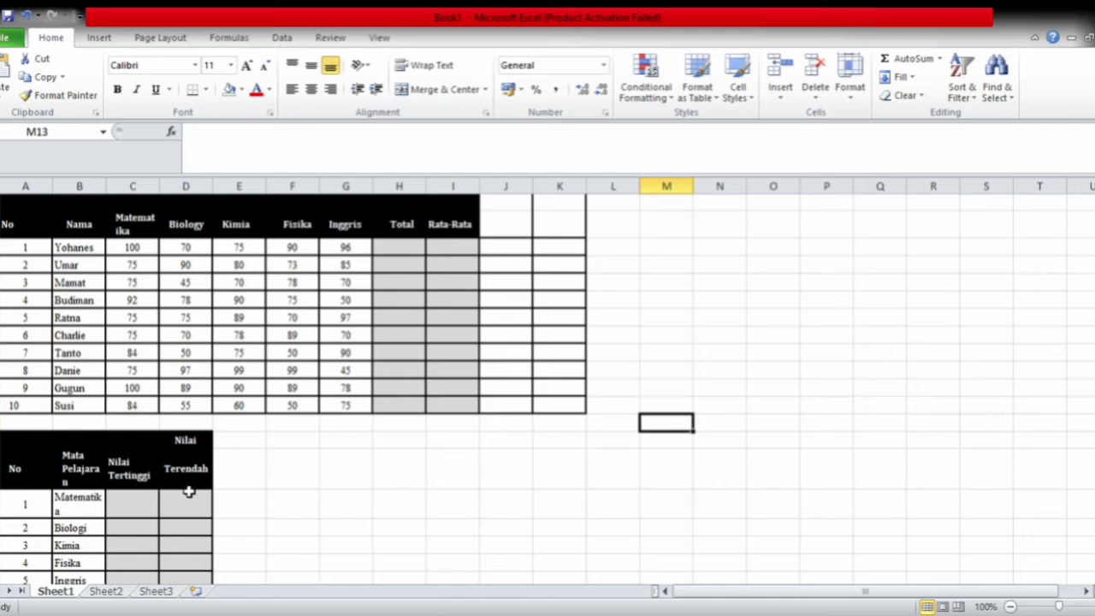
Enter =SUM(C3:G3) in H3 of the Total column using AutoSum
left_click(417, 249)
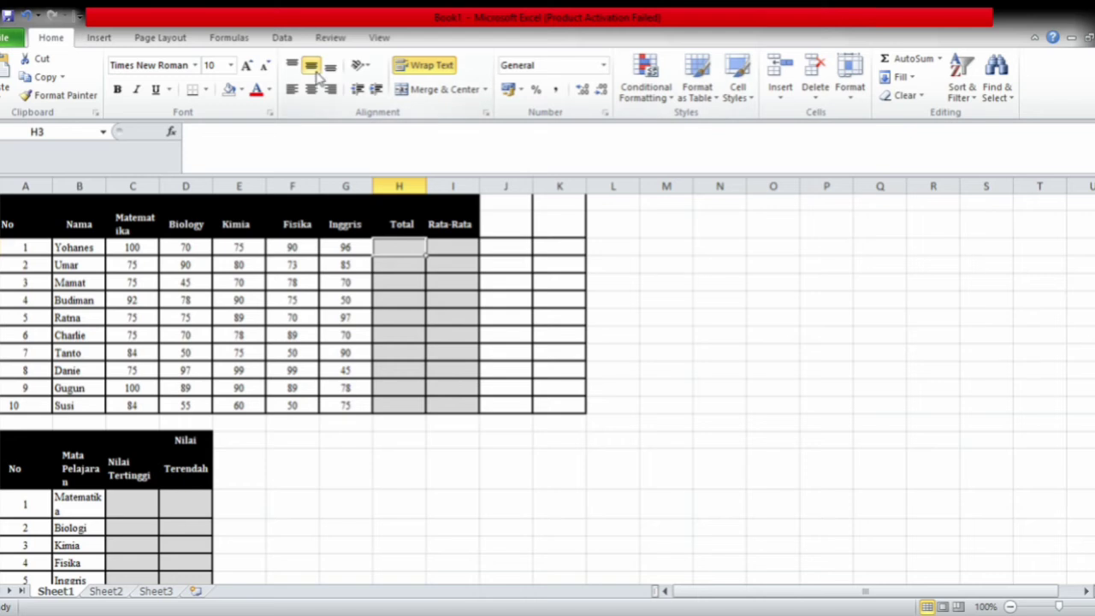
left_click(229, 38)
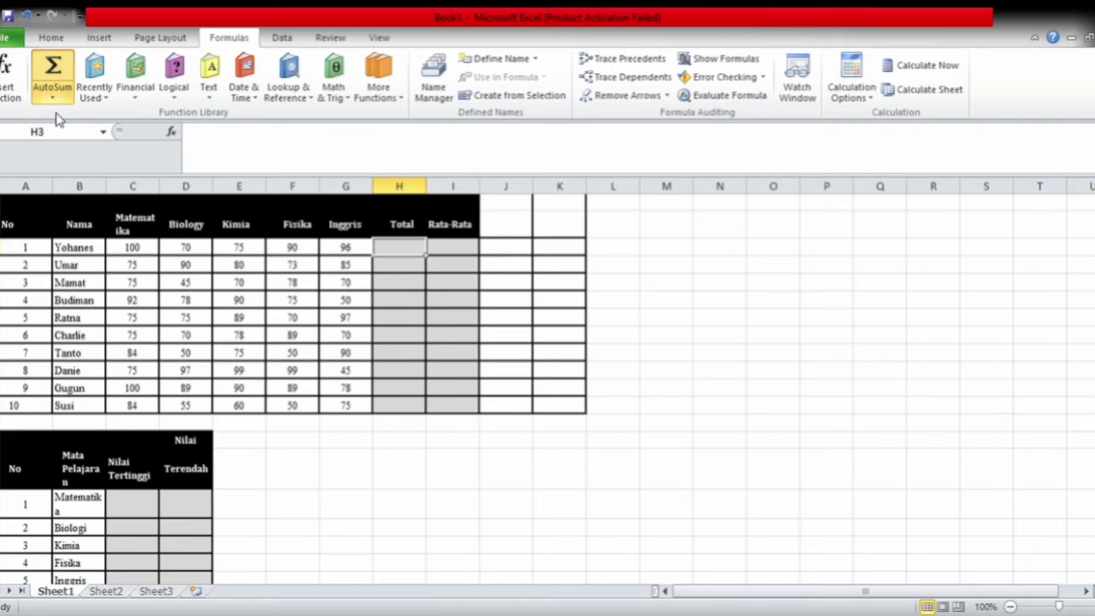
left_click(54, 81)
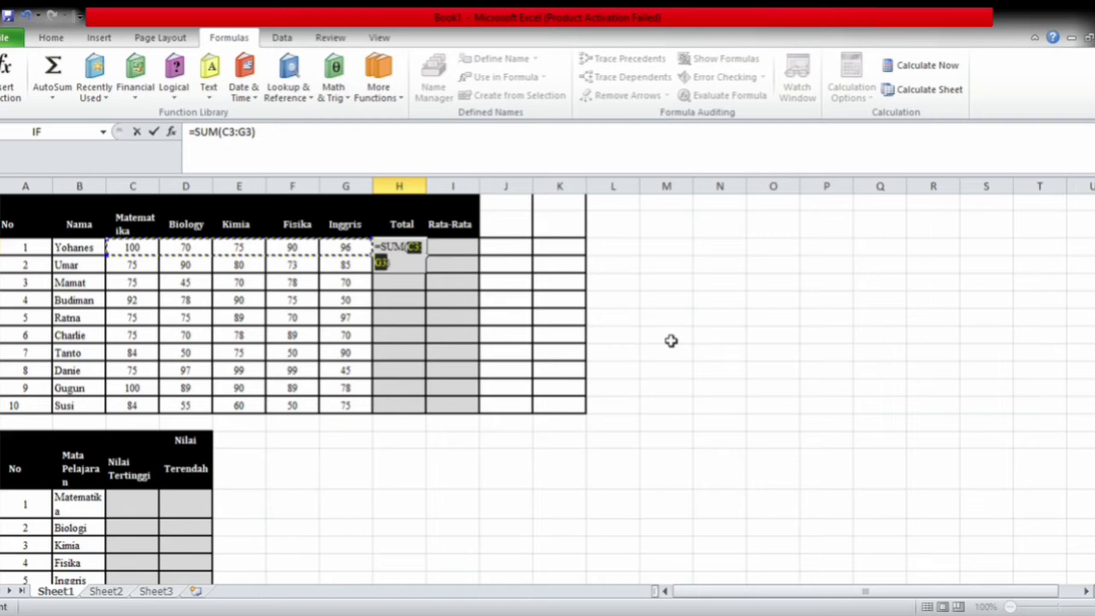
left_click(428, 273)
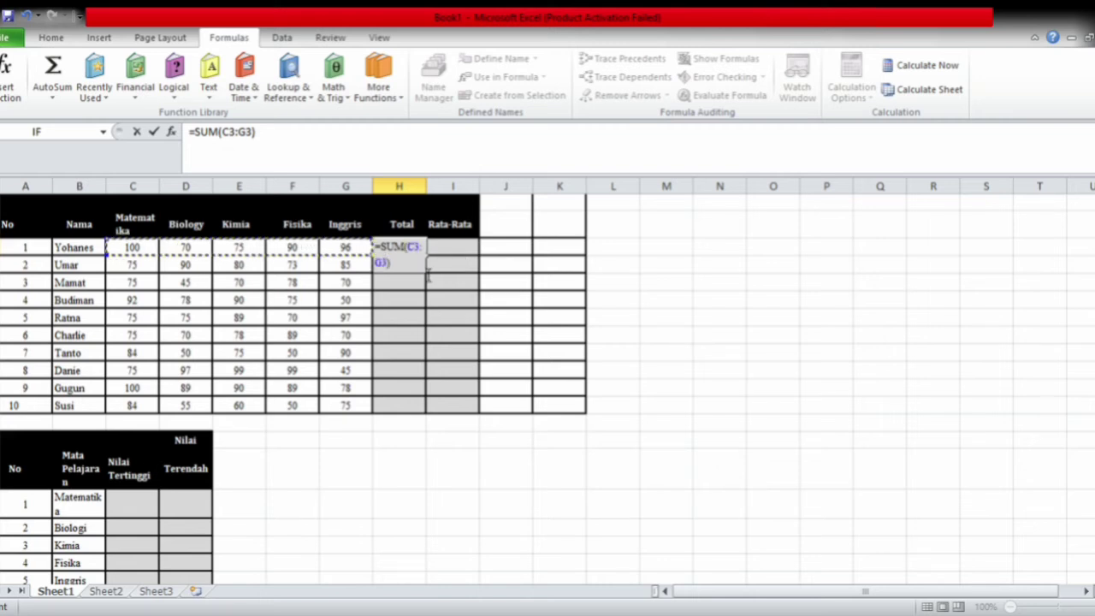
key("Return")
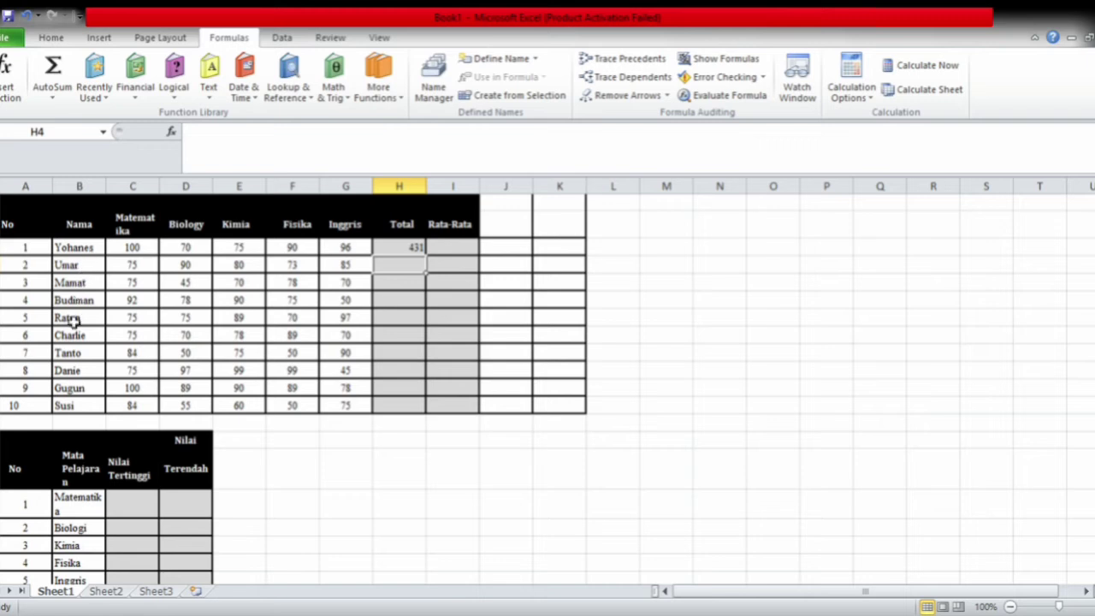
Copy the SUM formula from H3 down through H12 to total every student's scores
left_click(414, 249)
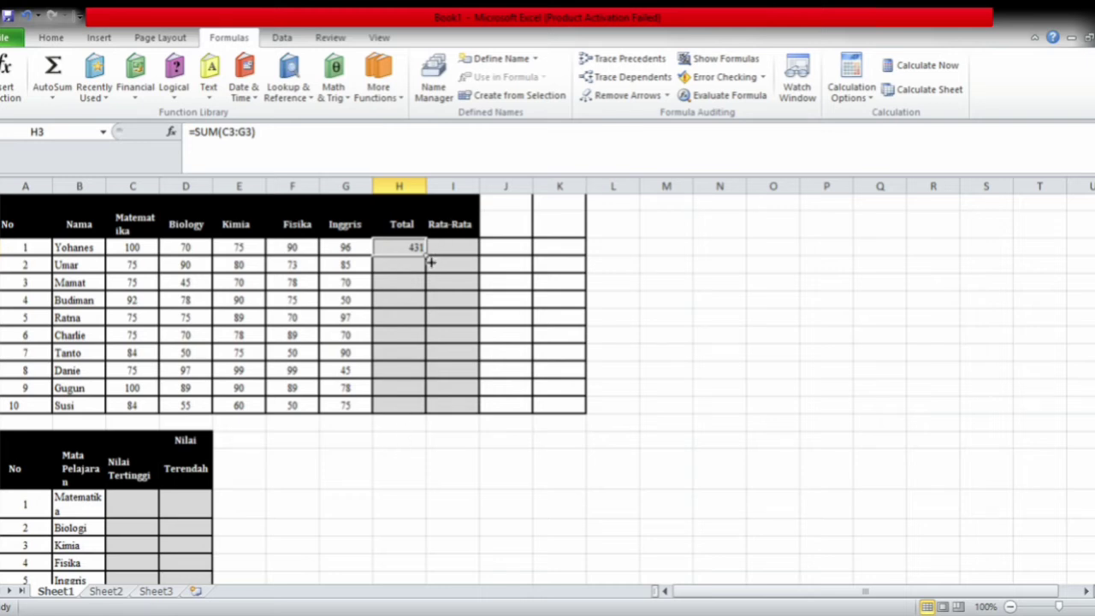
left_click_drag(431, 263, 430, 420)
left_click(651, 339)
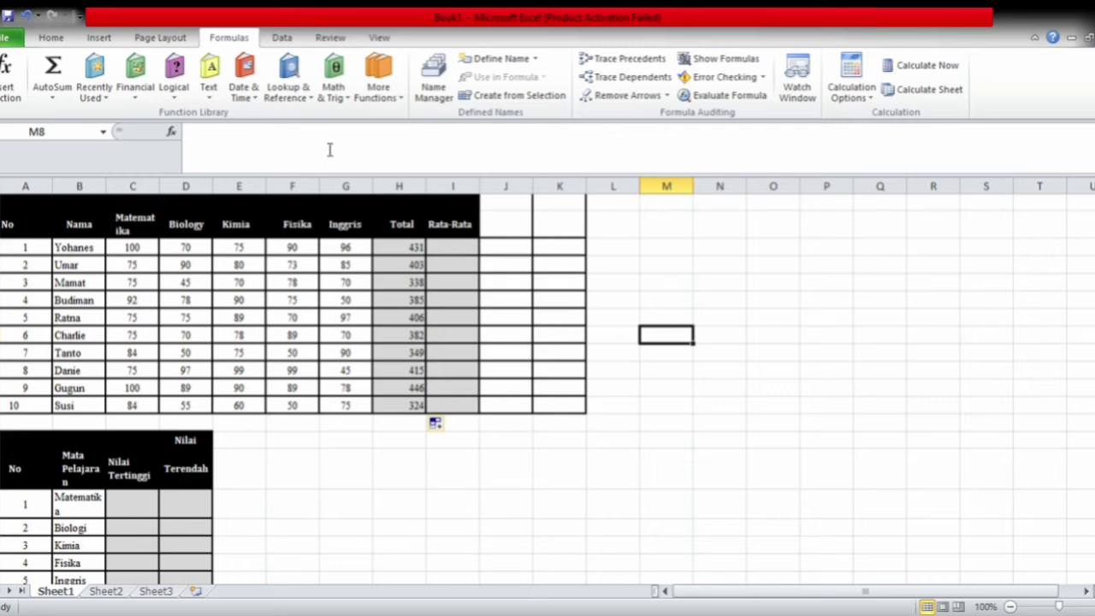
Insert an AVERAGE formula in I3 of the Rata-Rata column and set its range to C3:G3, leaving out the total
left_click(454, 249)
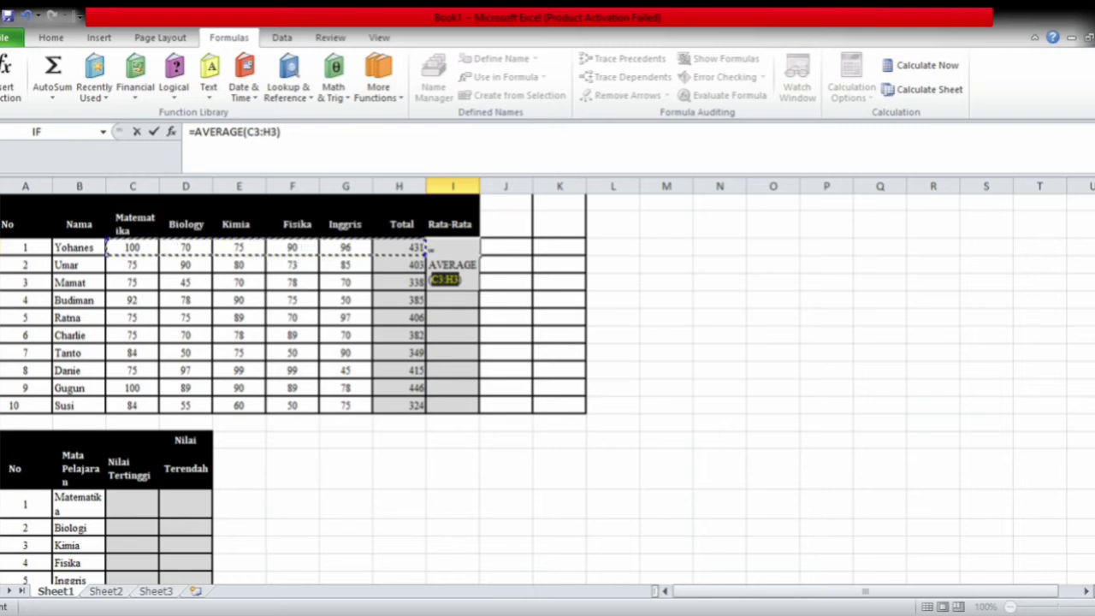
left_click_drag(133, 247, 351, 250)
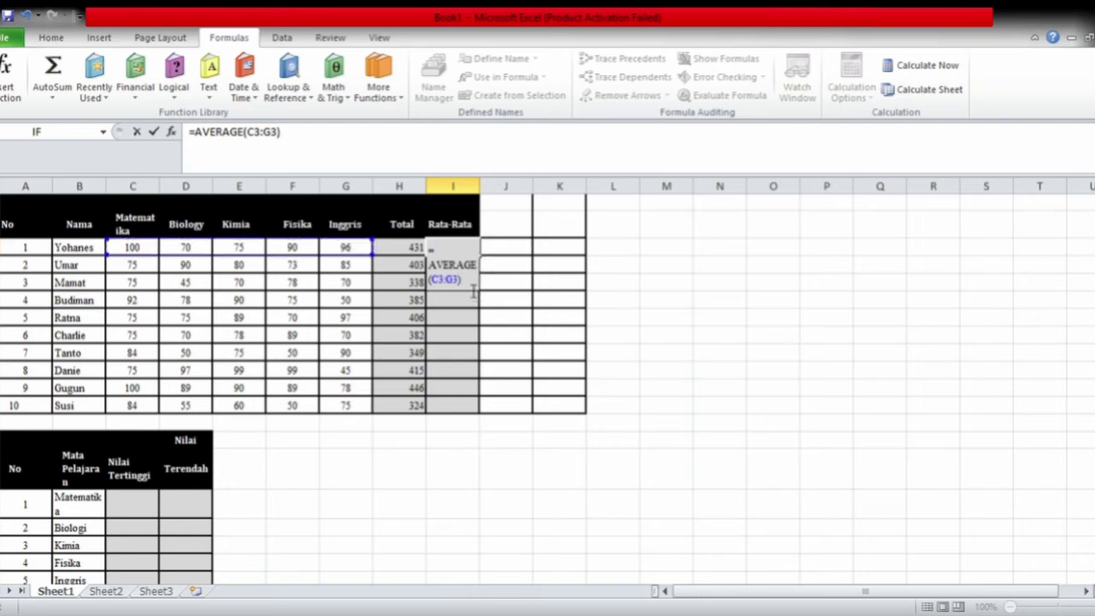
key("Return")
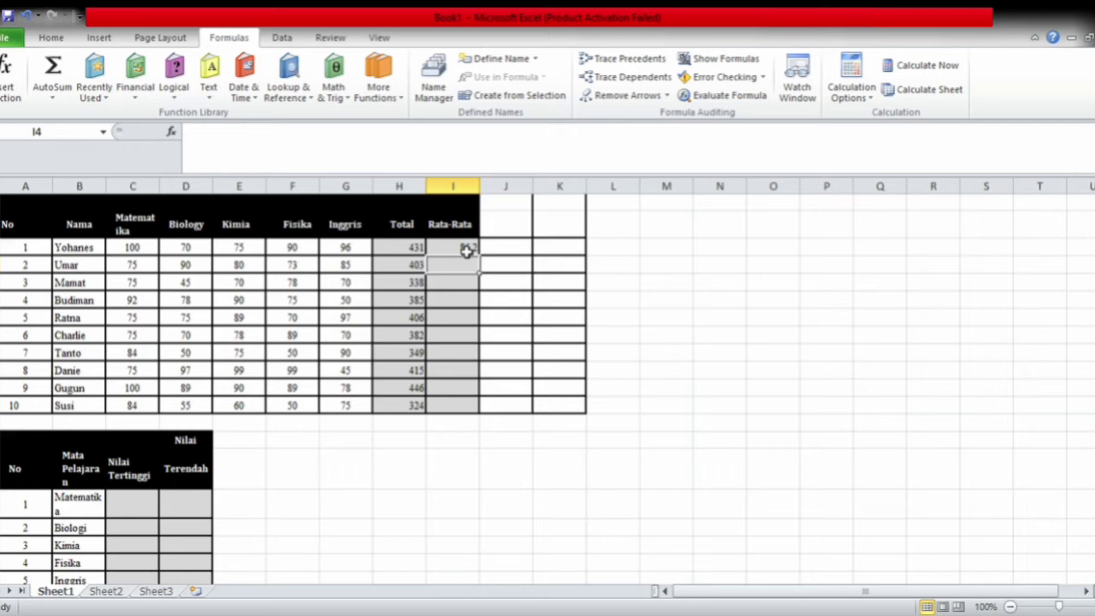
Copy the AVERAGE formula from I3 down through I12 for the remaining students
left_click(467, 248)
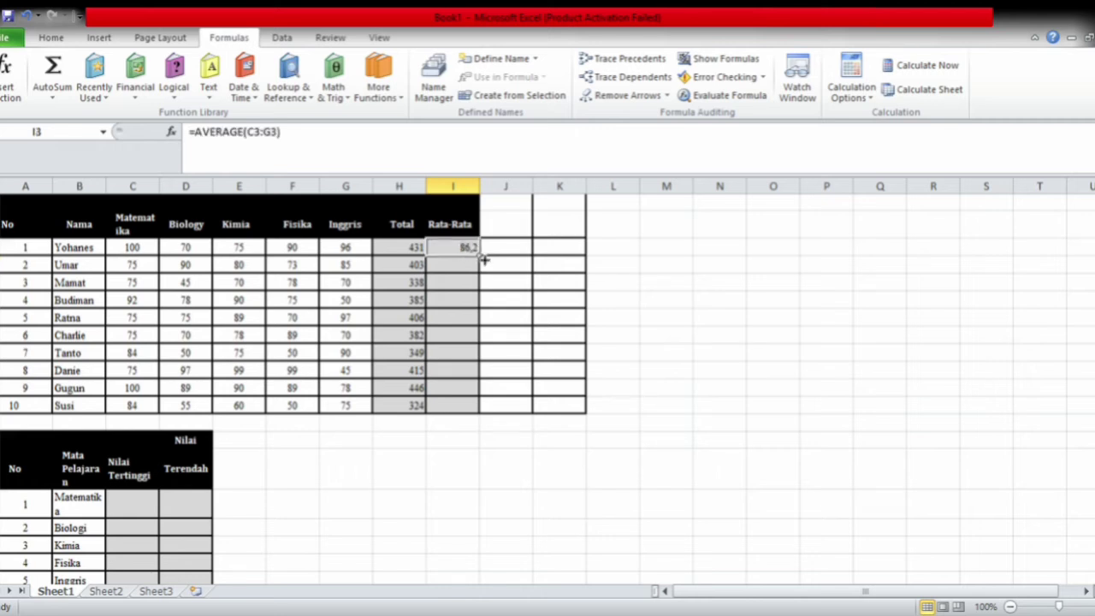
left_click_drag(483, 259, 483, 409)
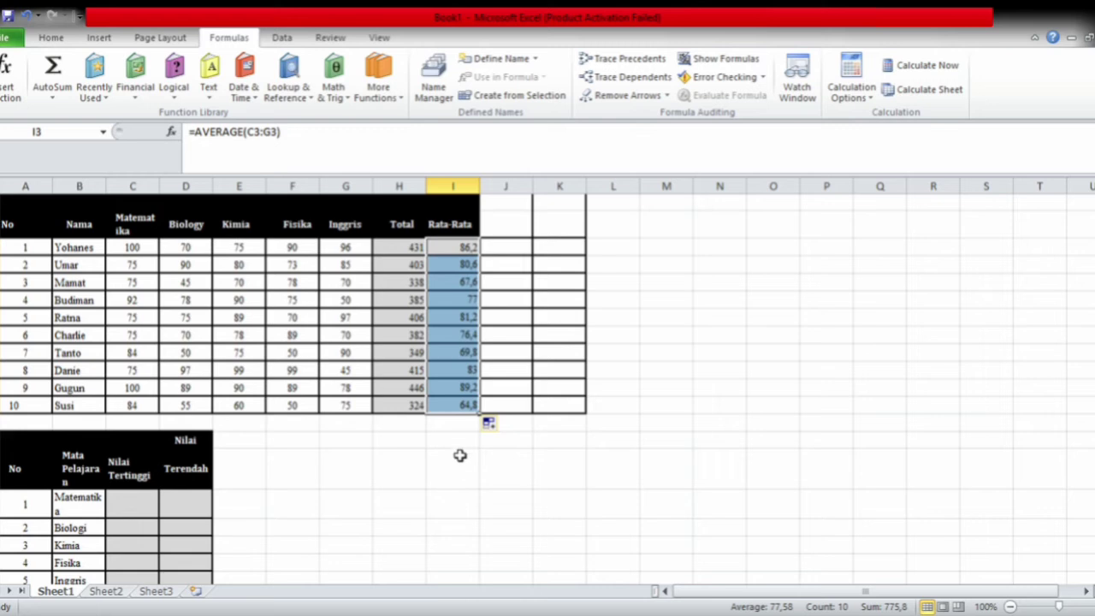
left_click(459, 455)
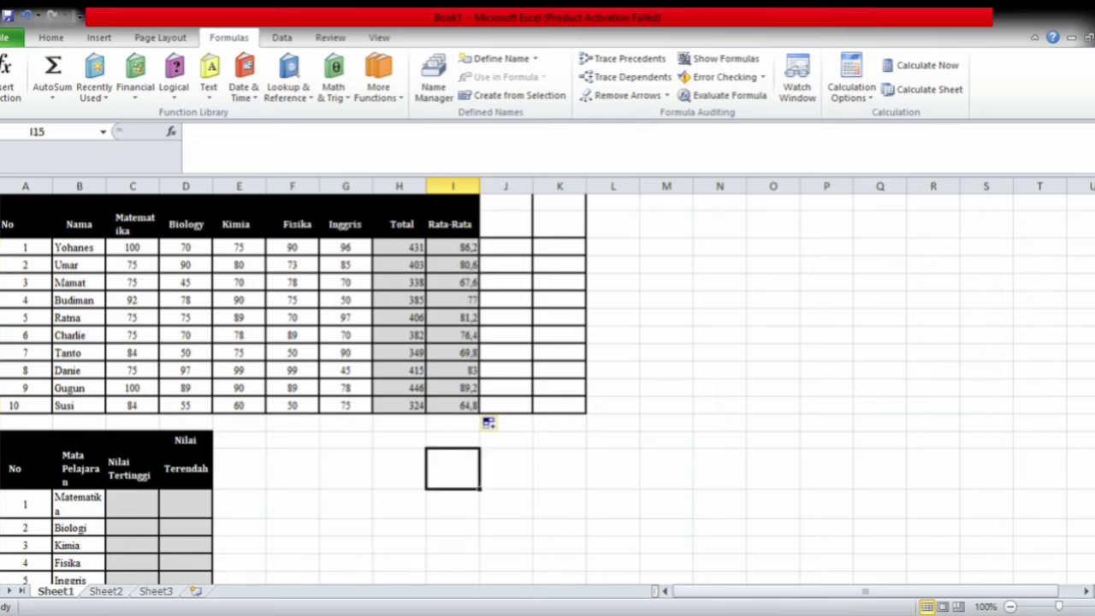
Enter =MAX(C3:C12) in C16 as the Nilai Tertinggi for Matematika
scroll(547, 388, "down", 1)
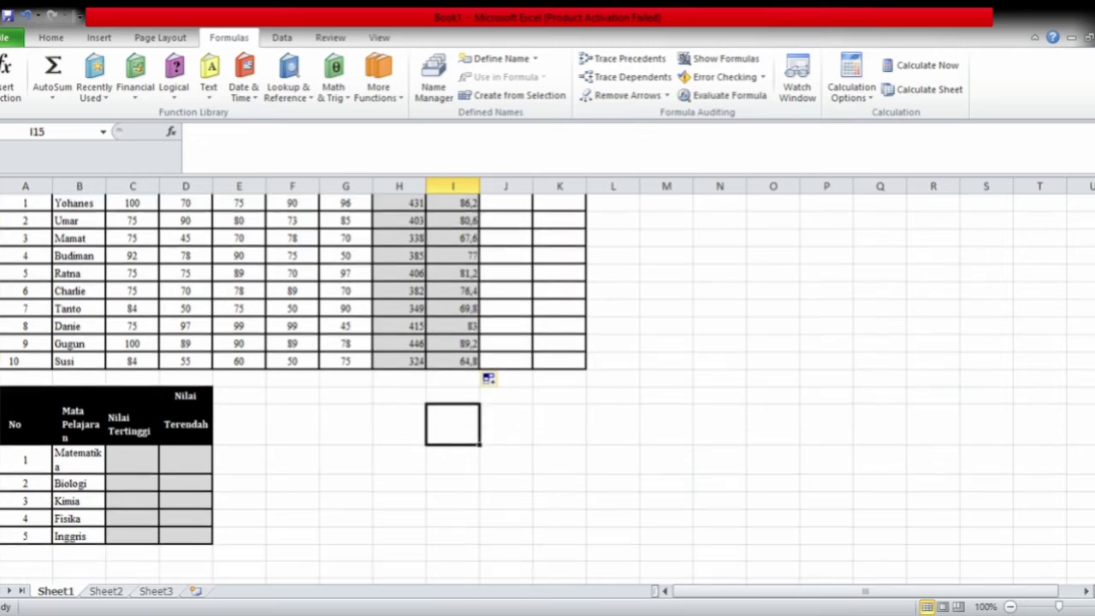
scroll(547, 389, "up", 1)
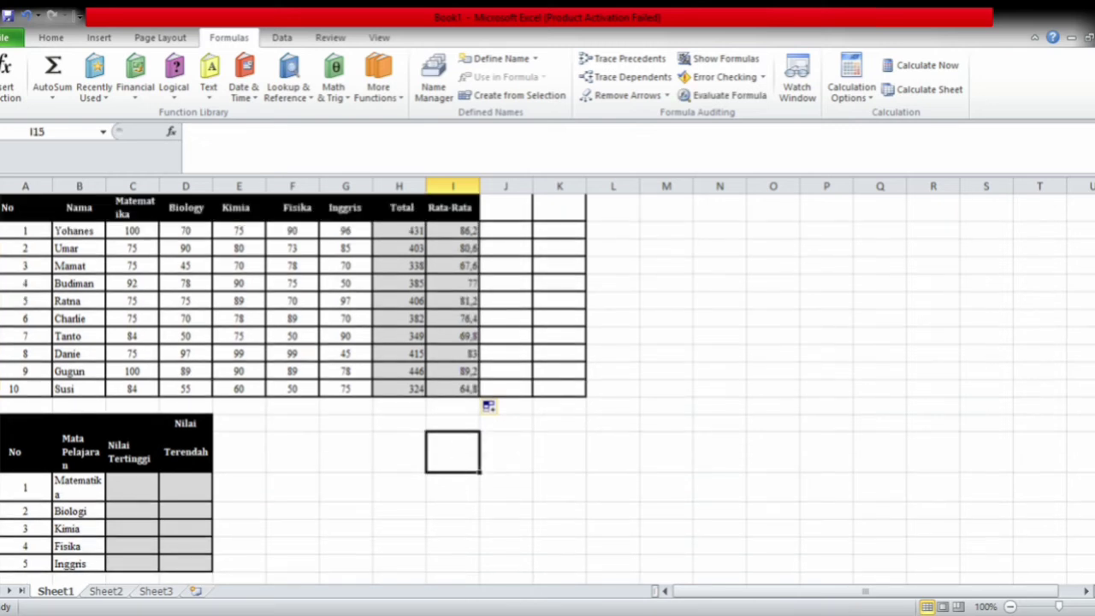
left_click(137, 491)
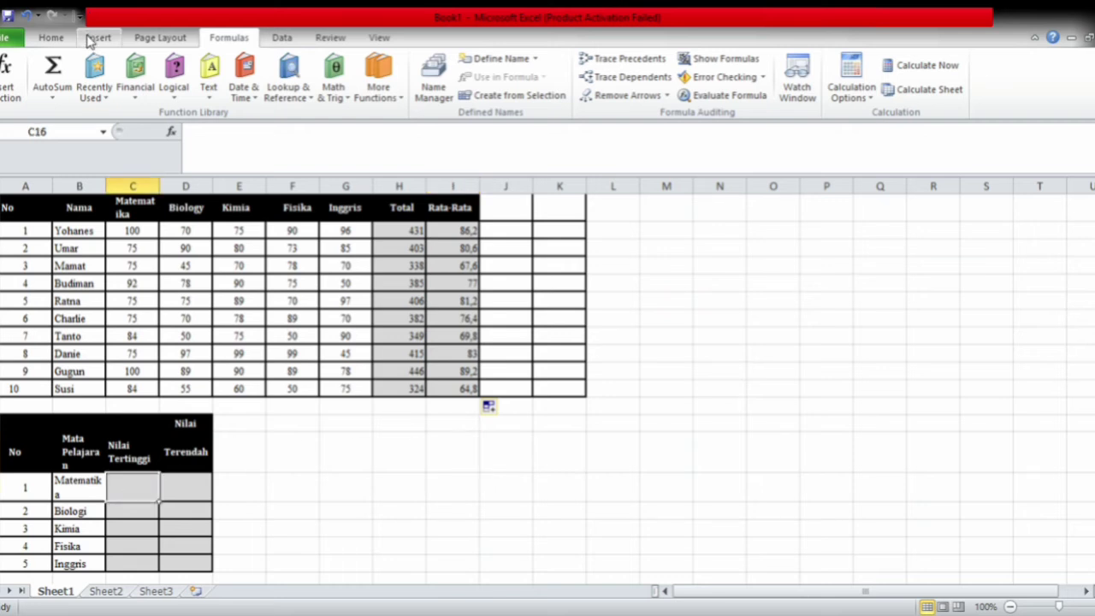
left_click(53, 86)
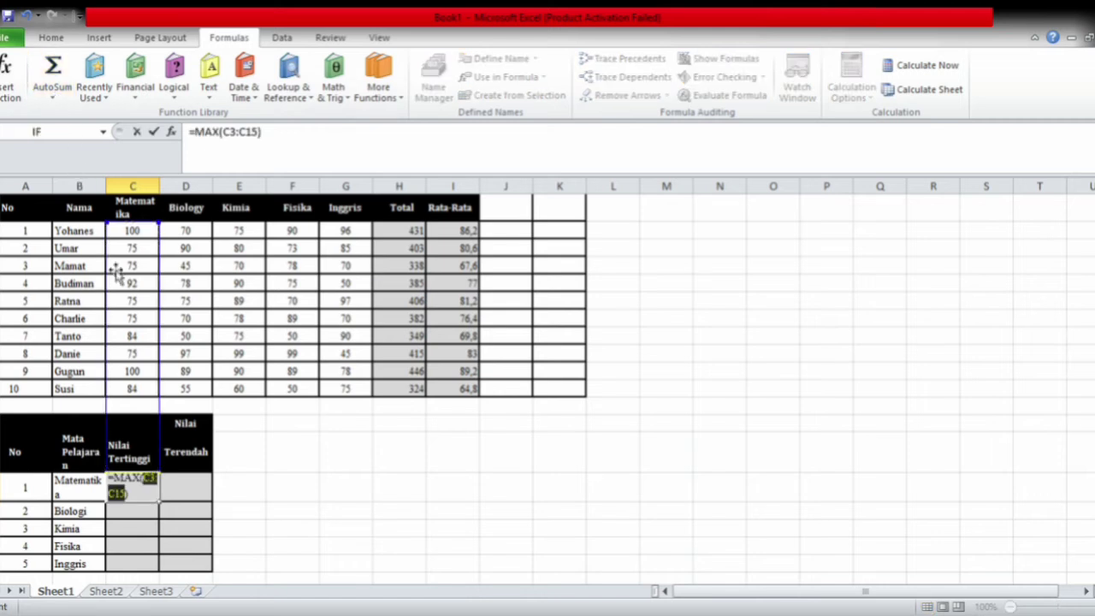
left_click(134, 234)
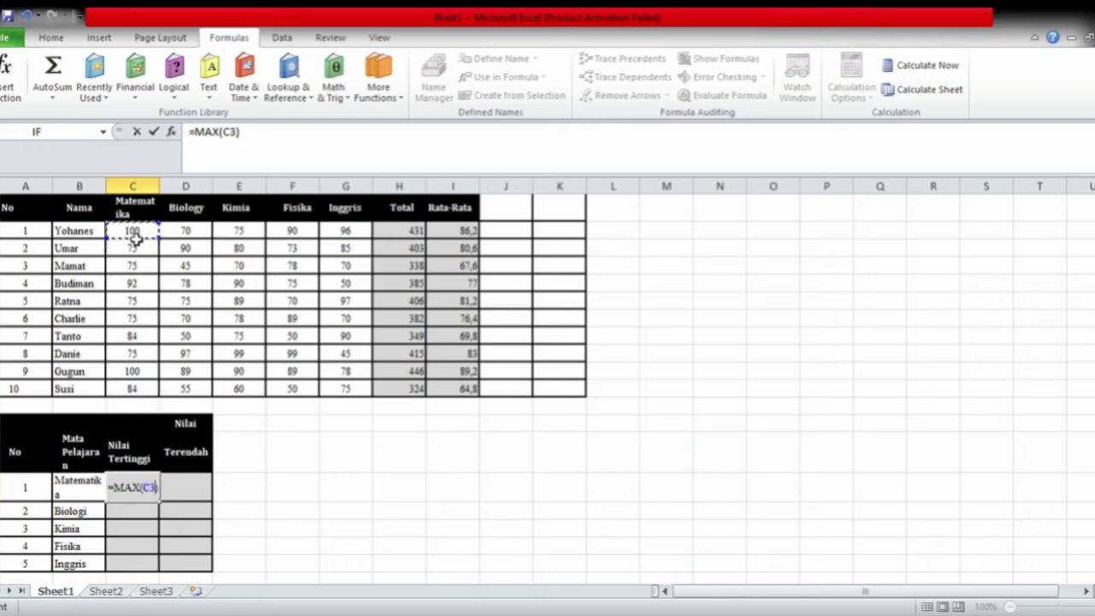
key("shift+Down")
key("shift+Down")
key("shift+Down")
key("shift+Down")
key("shift+Down")
key("shift+Down")
key("shift+Down")
key("shift+Down")
key("shift+Down")
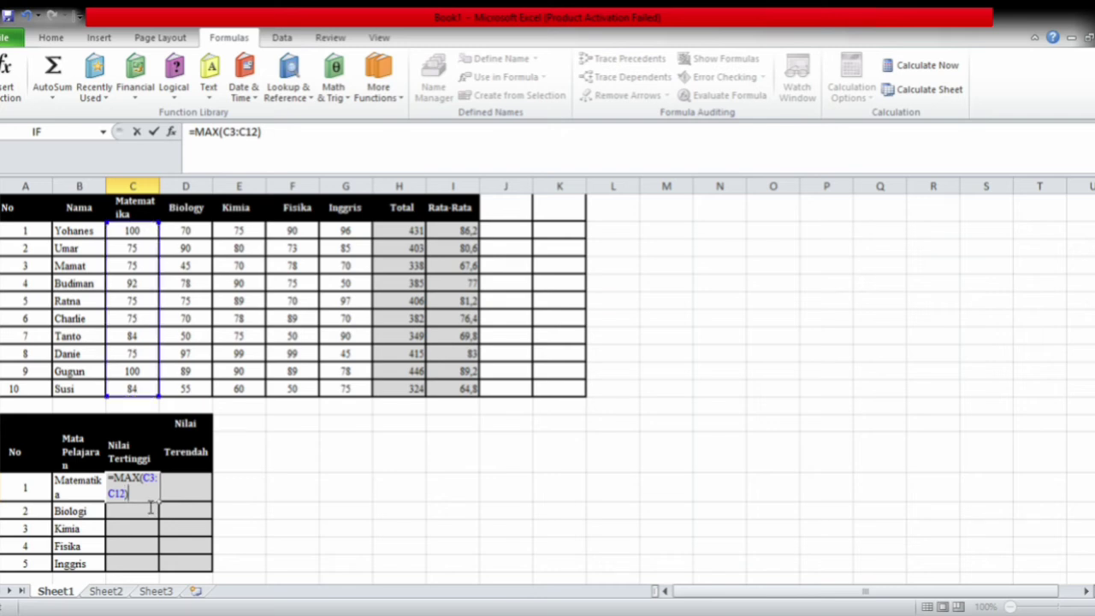
key("Return")
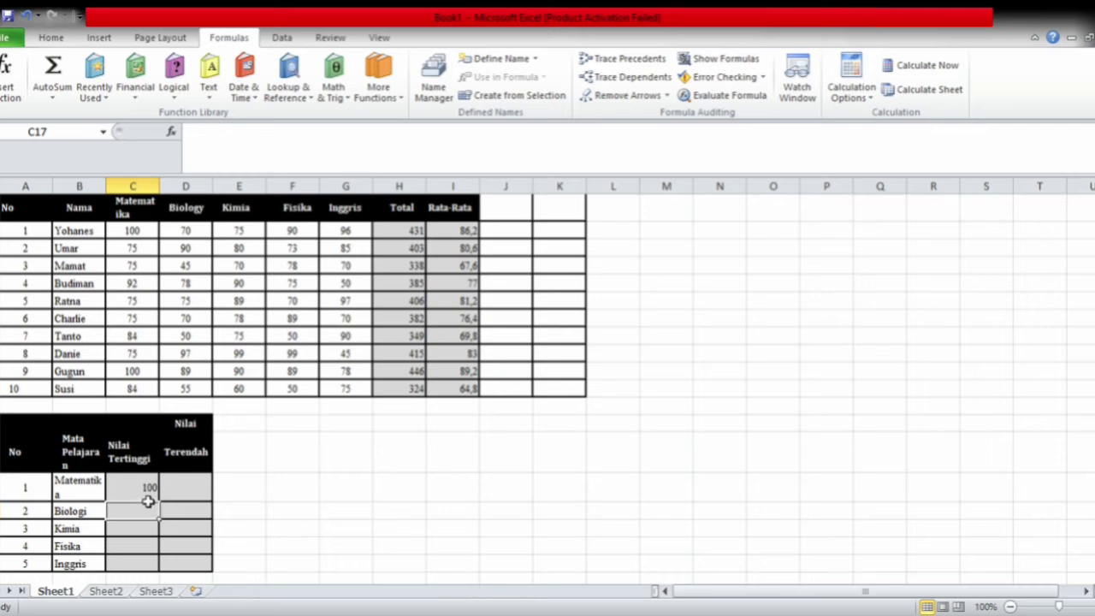
Enter =MIN(C3:C12) in D16 as the Nilai Terendah for Matematika
left_click(183, 500)
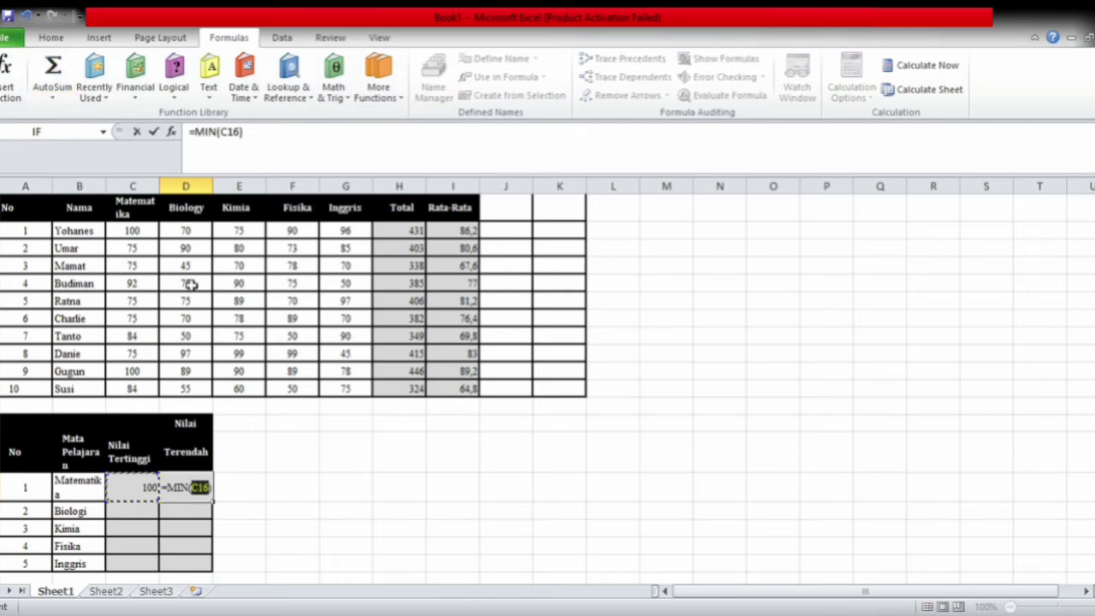
left_click(146, 232)
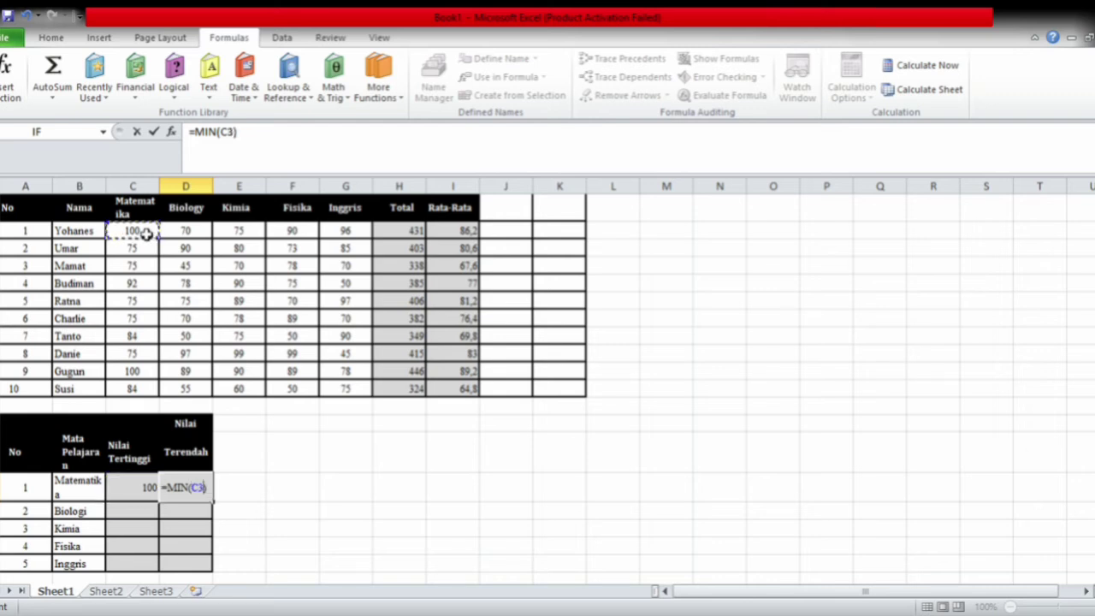
key("shift+Down")
key("shift+Down")
key("shift+Down")
key("shift+Down")
key("shift+Down")
key("shift+Down")
key("shift+Down")
key("shift+Down")
key("shift+Down")
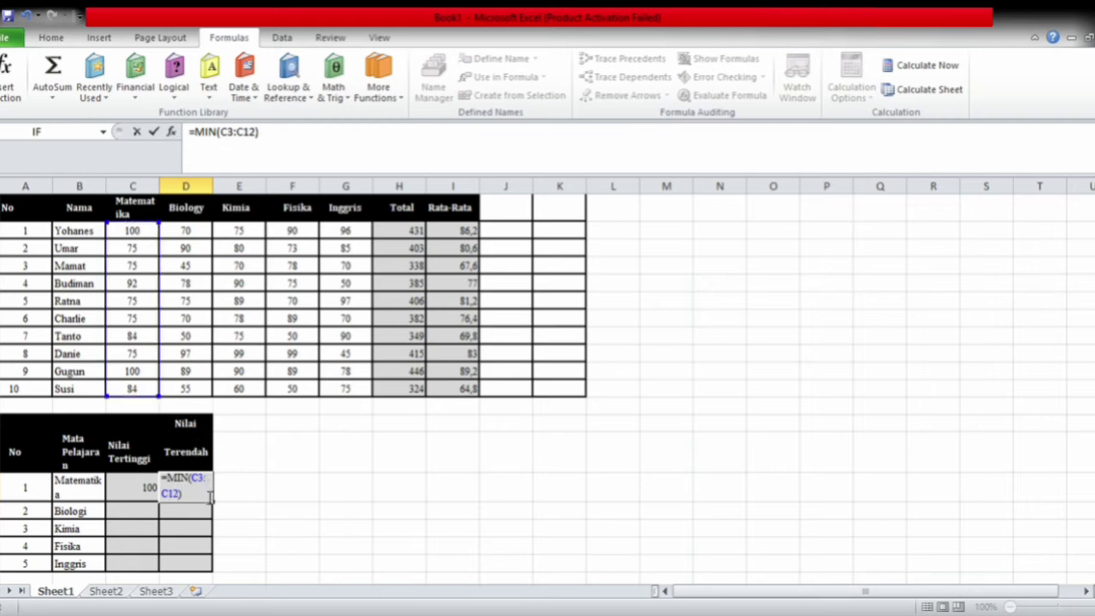
key("Return")
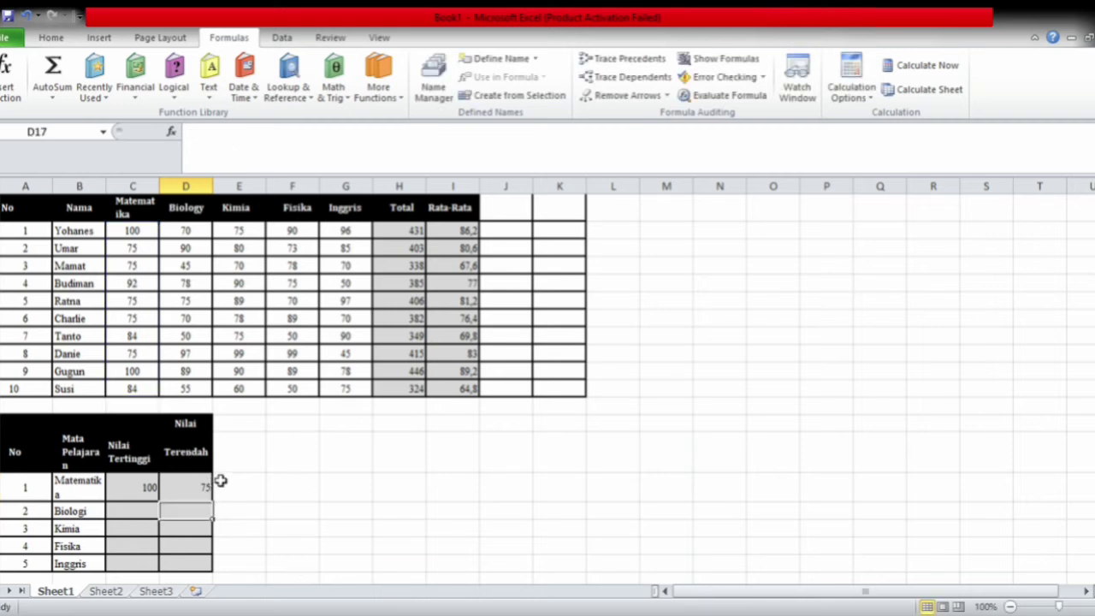
Enter =MAX(D3:D12) in C17 as the Nilai Tertinggi for Biologi
left_click(143, 514)
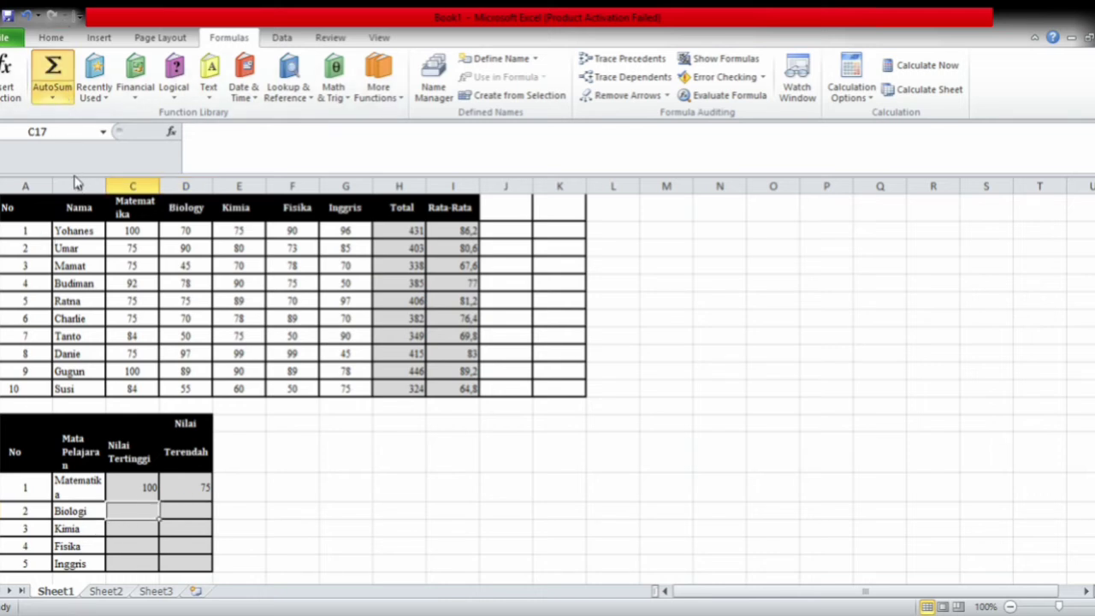
left_click(186, 238)
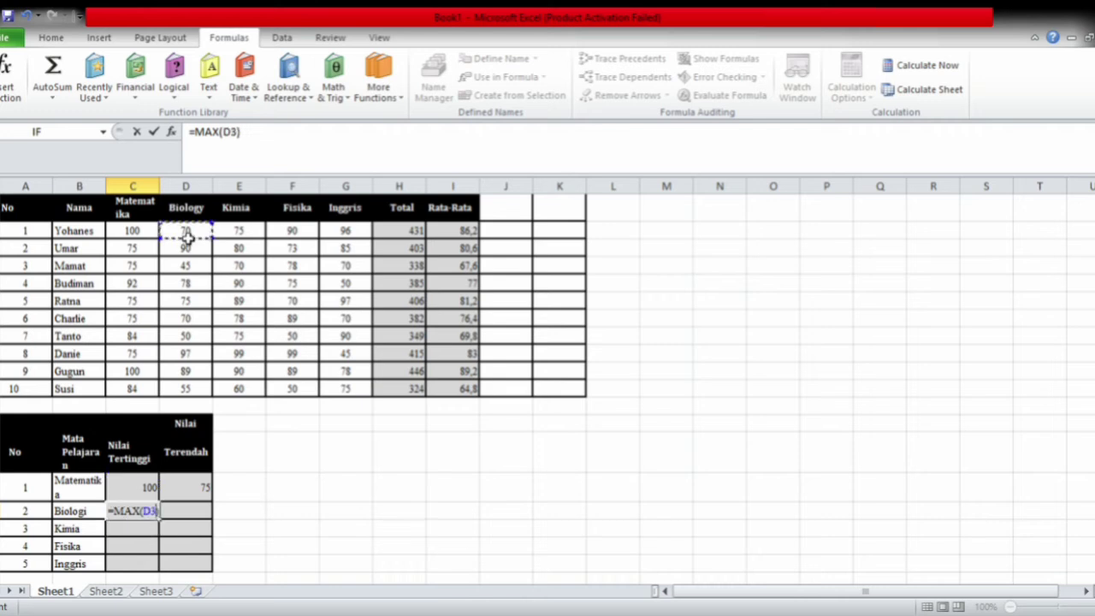
key("shift+Down")
key("shift+Down")
key("shift+Down")
key("shift+Down")
key("shift+Down")
key("shift+Down")
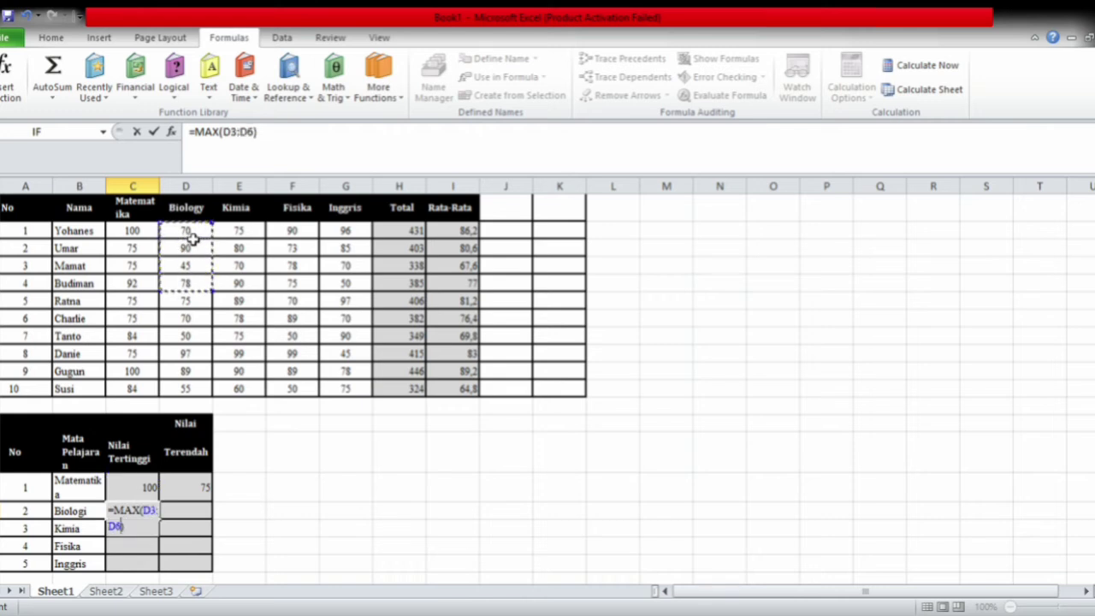
key("shift+Down")
key("shift+Down")
key("shift+Down")
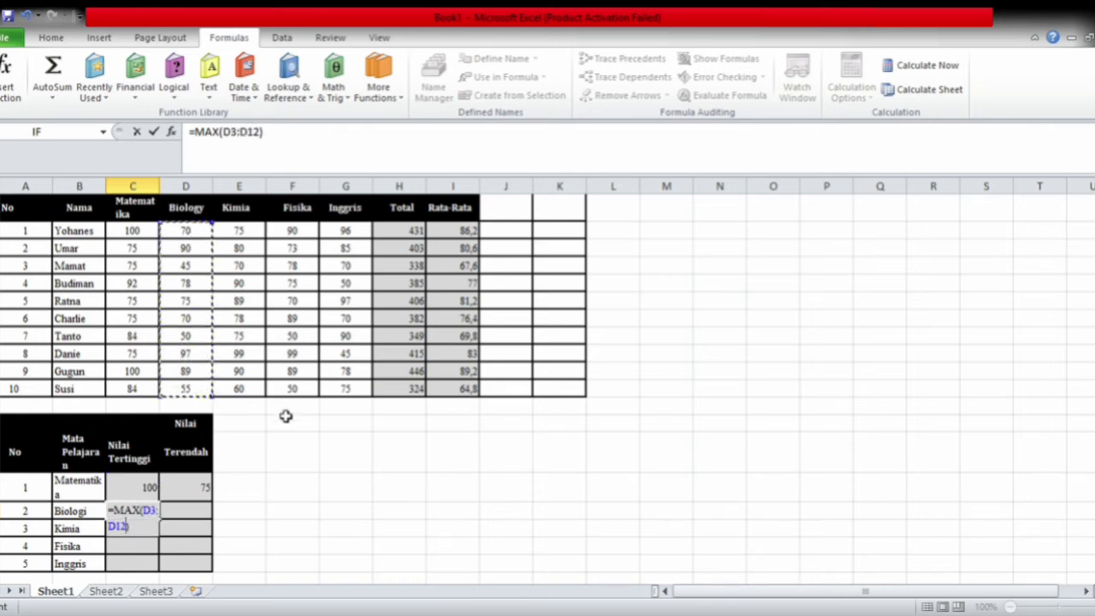
left_click(148, 540)
key("Return")
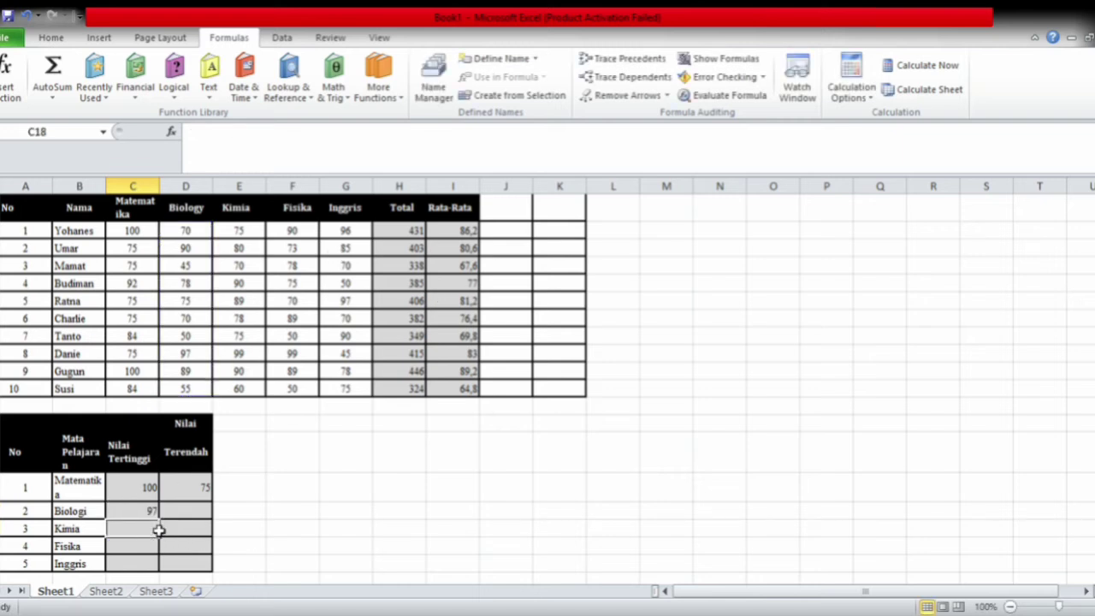
Enter =MIN(D3:D12) in D17 as the Nilai Terendah for Biologi
left_click(195, 511)
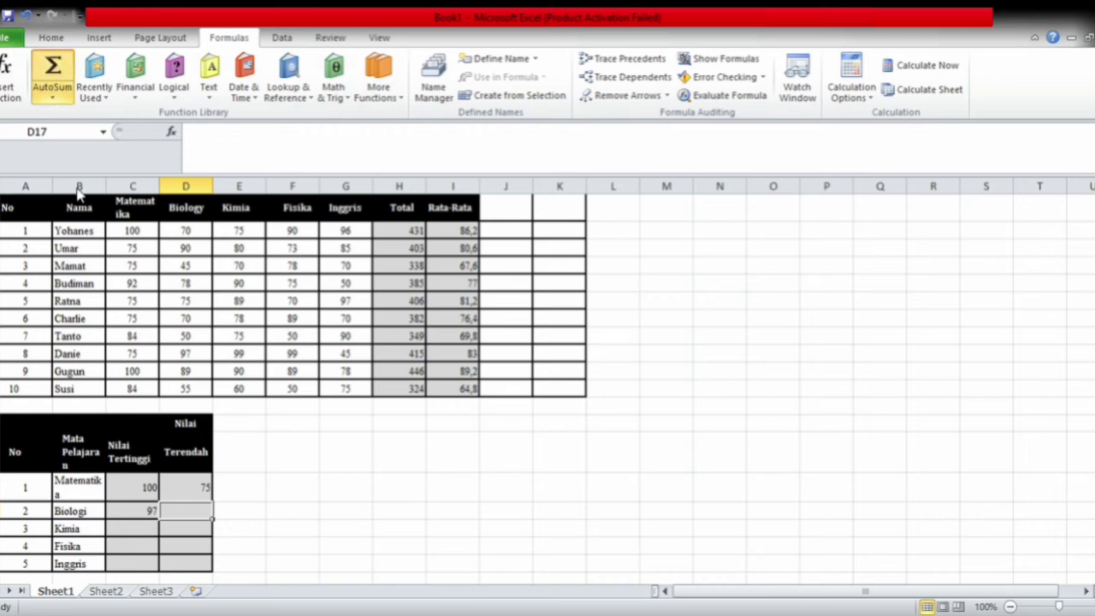
left_click(180, 236)
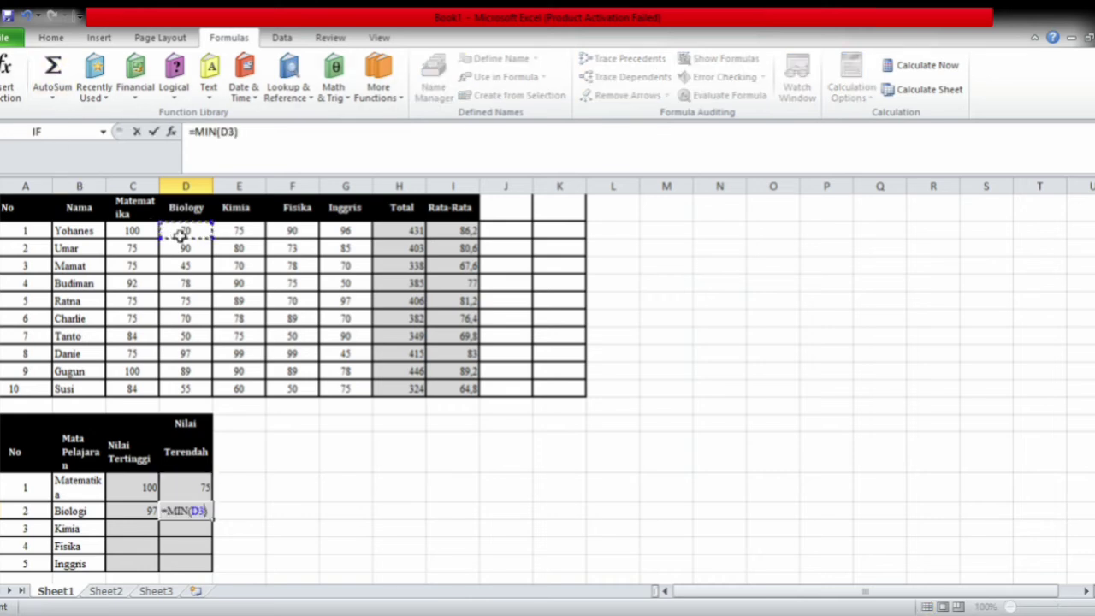
key("shift+Down")
key("shift+Down")
key("shift+Down")
key("shift+Down")
key("shift+Down")
key("shift+Down")
key("shift+Down")
key("shift+Down")
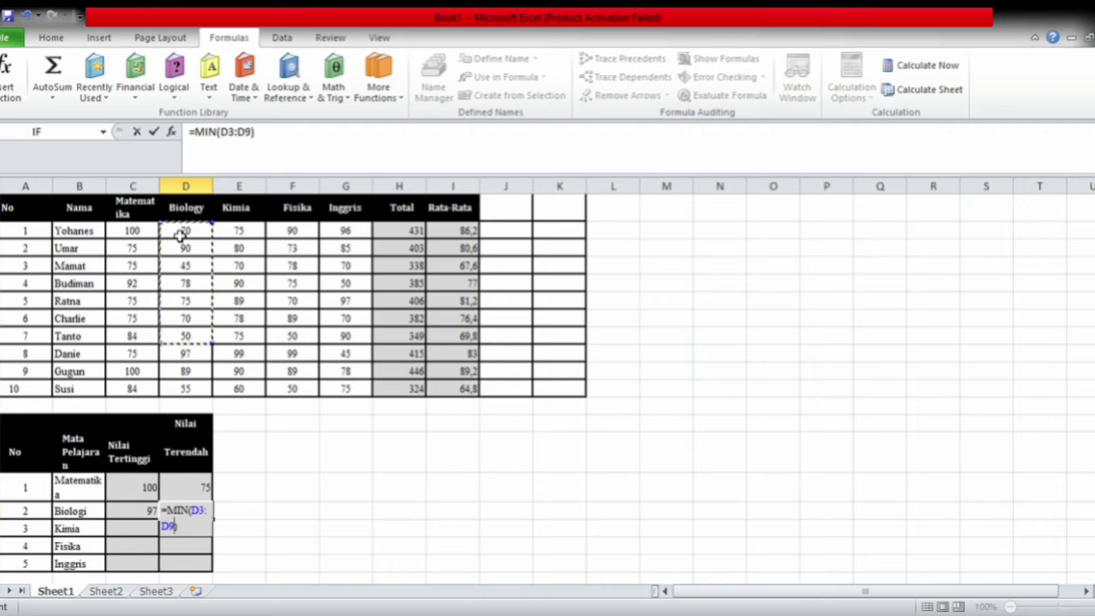
key("shift+Down")
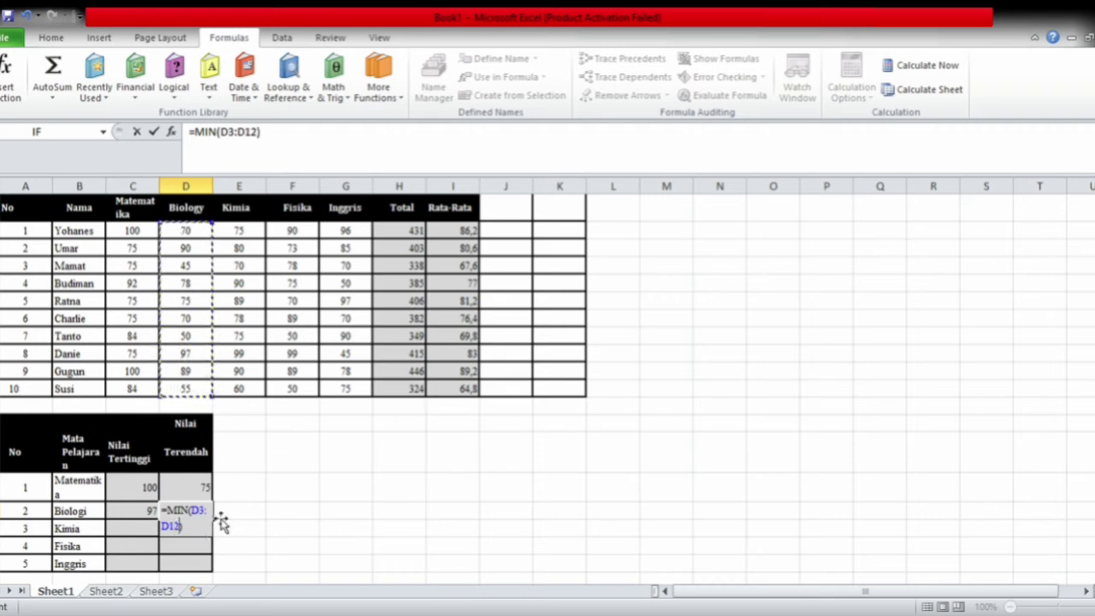
key("Return")
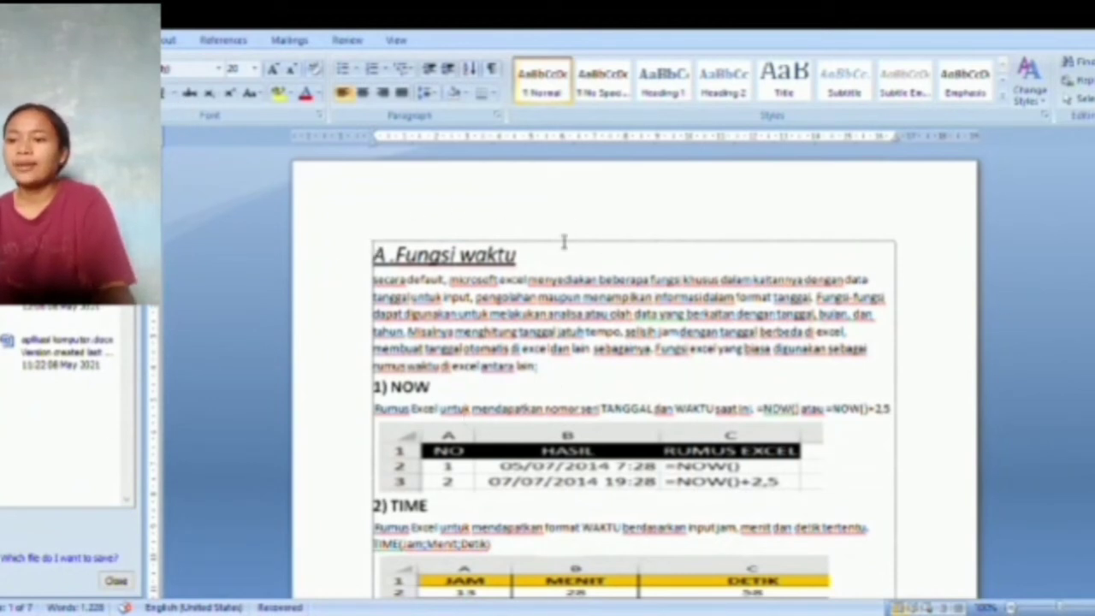
In the Word document on Fungsi waktu, read the explanations and example tables for the NOW, TIME and TODAY functions
left_click(750, 359)
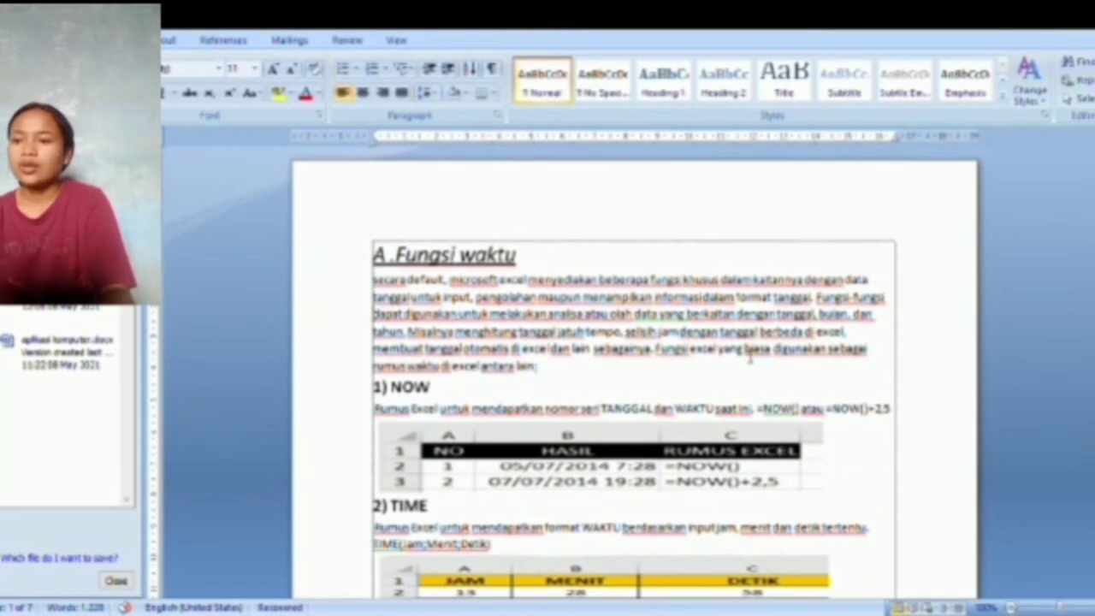
scroll(750, 359, "down", 4)
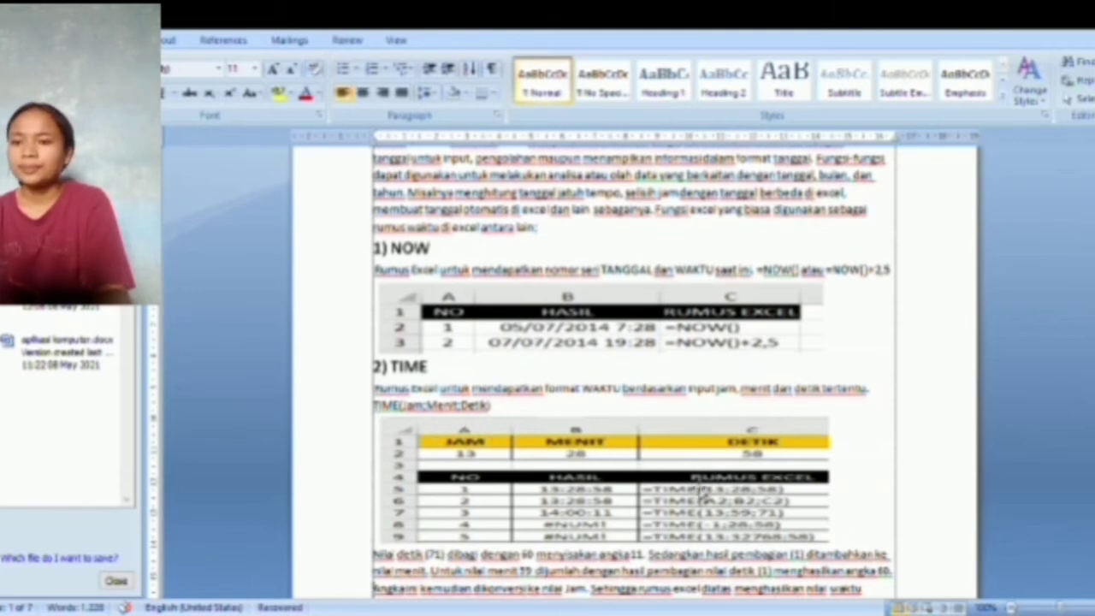
scroll(700, 489, "down", 5)
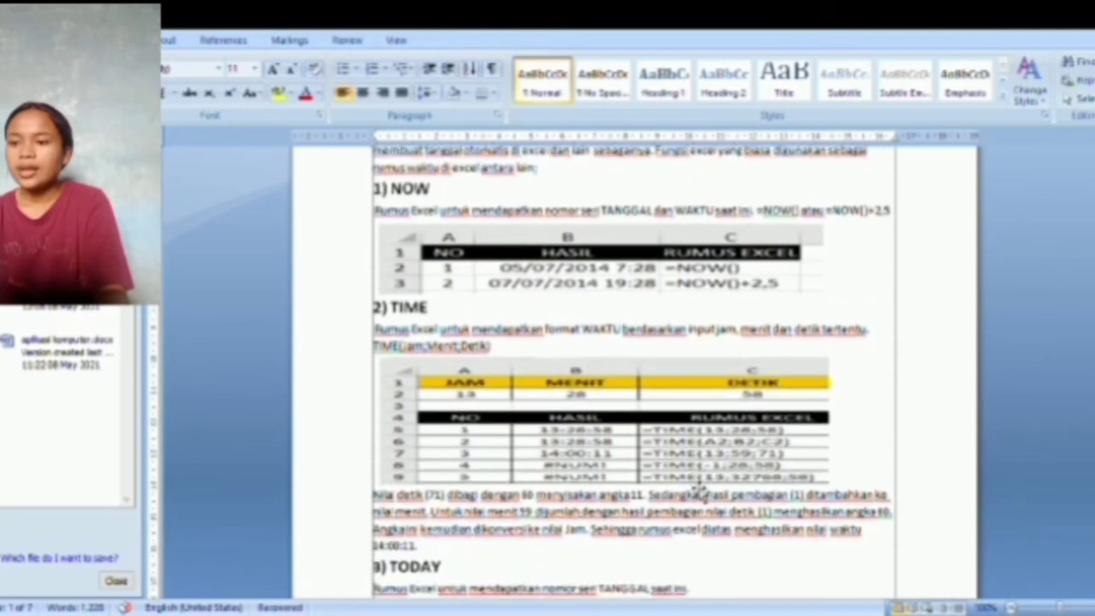
scroll(700, 489, "down", 5)
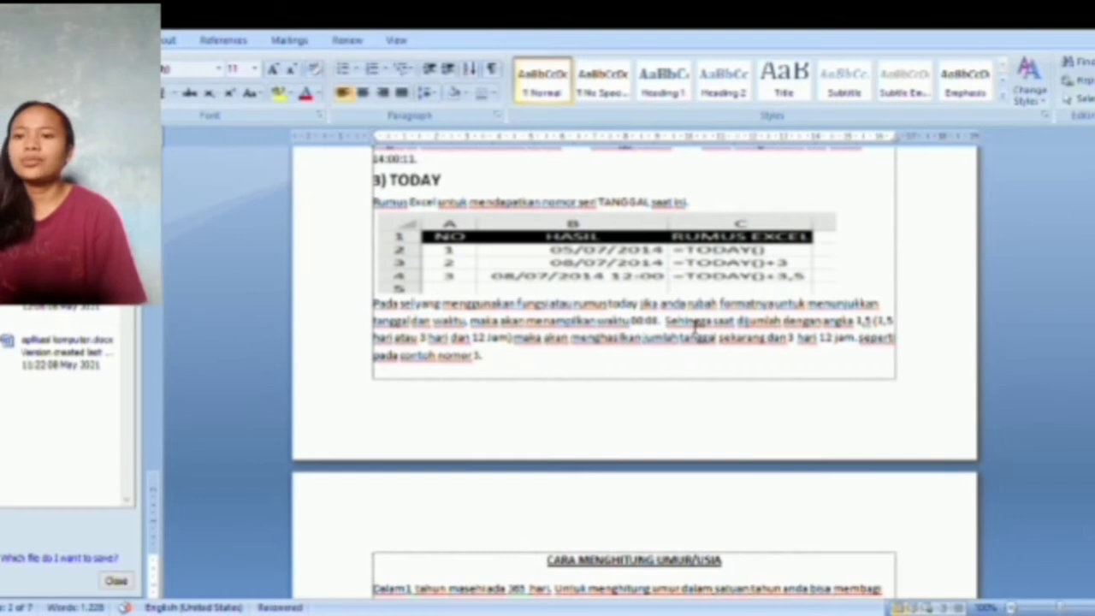
Read the document's sections on calculating age with TODAY, the DATE function, years of service with DATEDIF, and the DAY function
scroll(694, 323, "down", 10)
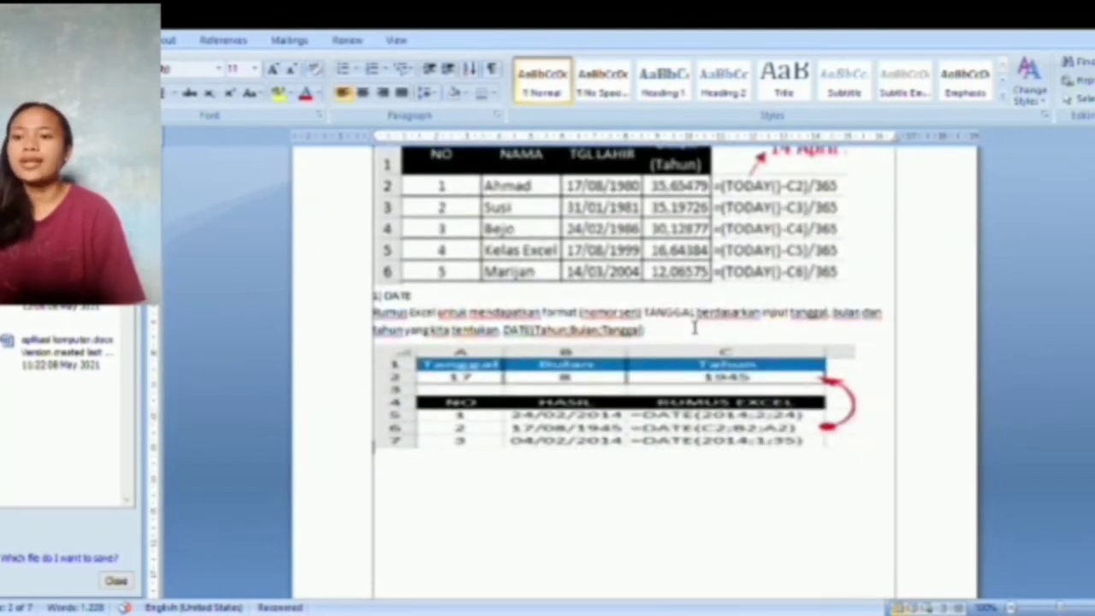
scroll(695, 327, "up", 6)
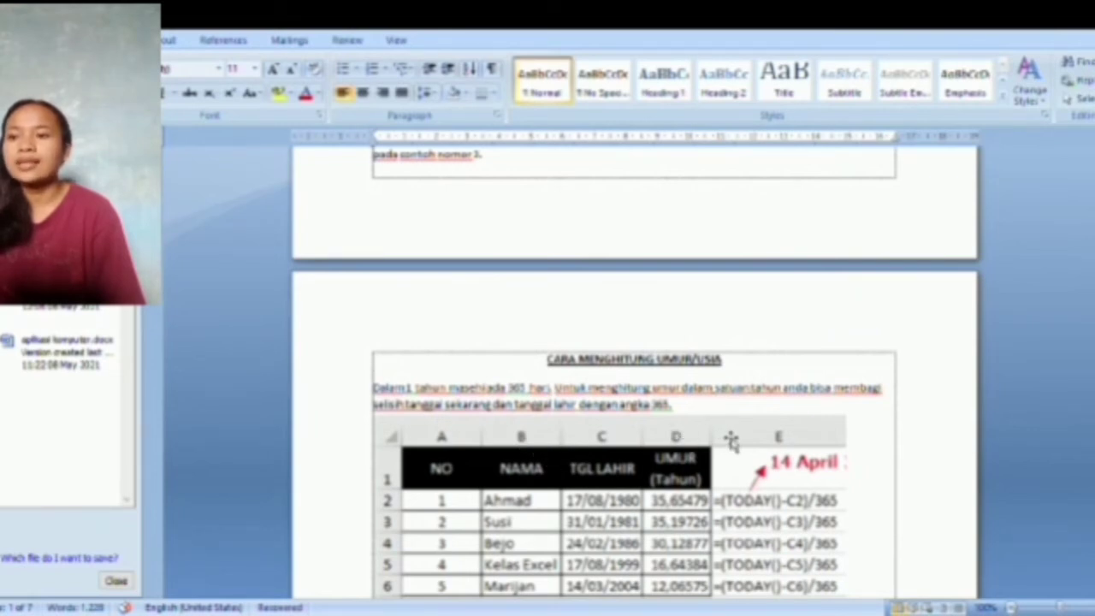
left_click(451, 436)
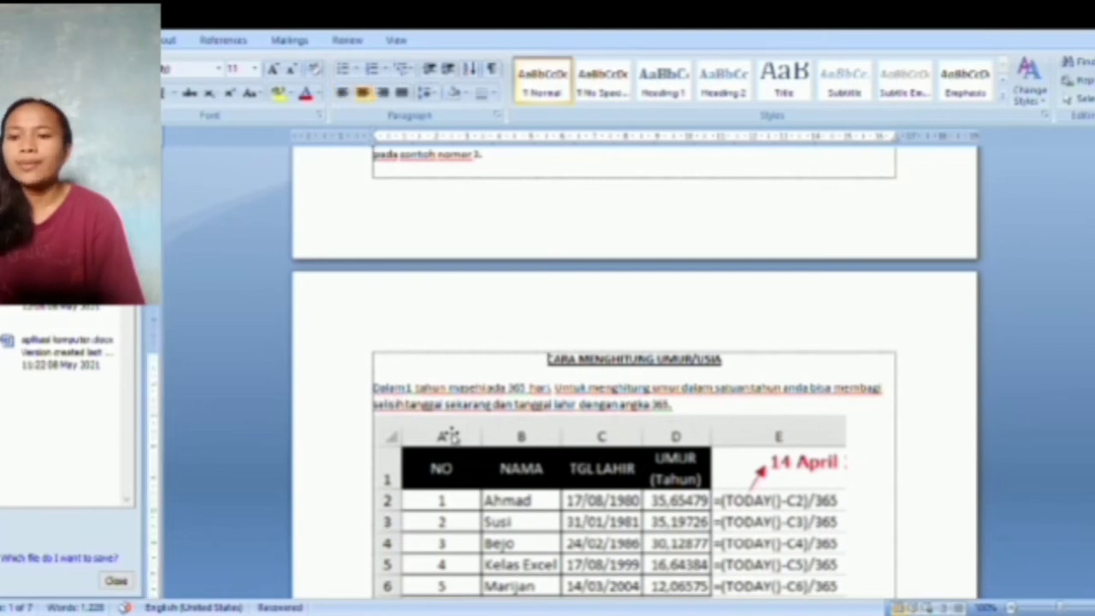
scroll(452, 436, "down", 1)
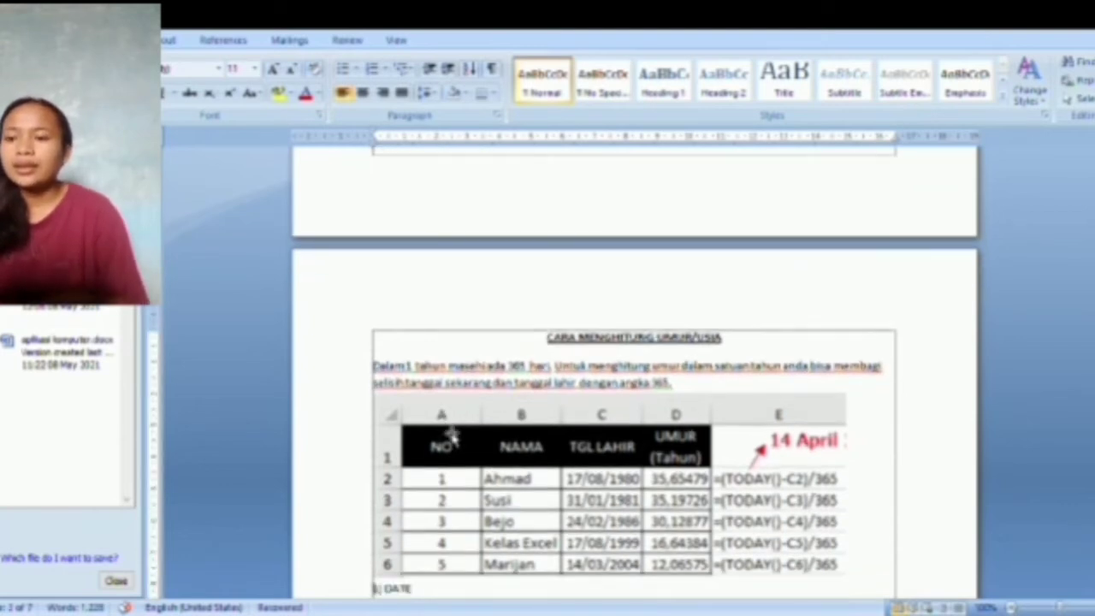
scroll(452, 436, "down", 4)
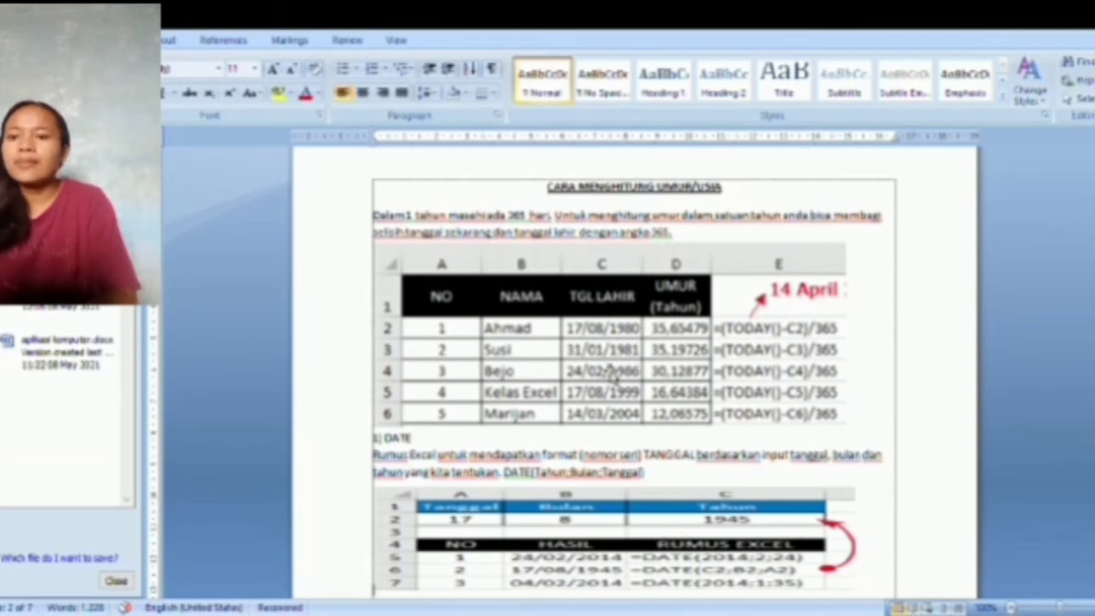
scroll(614, 392, "down", 2)
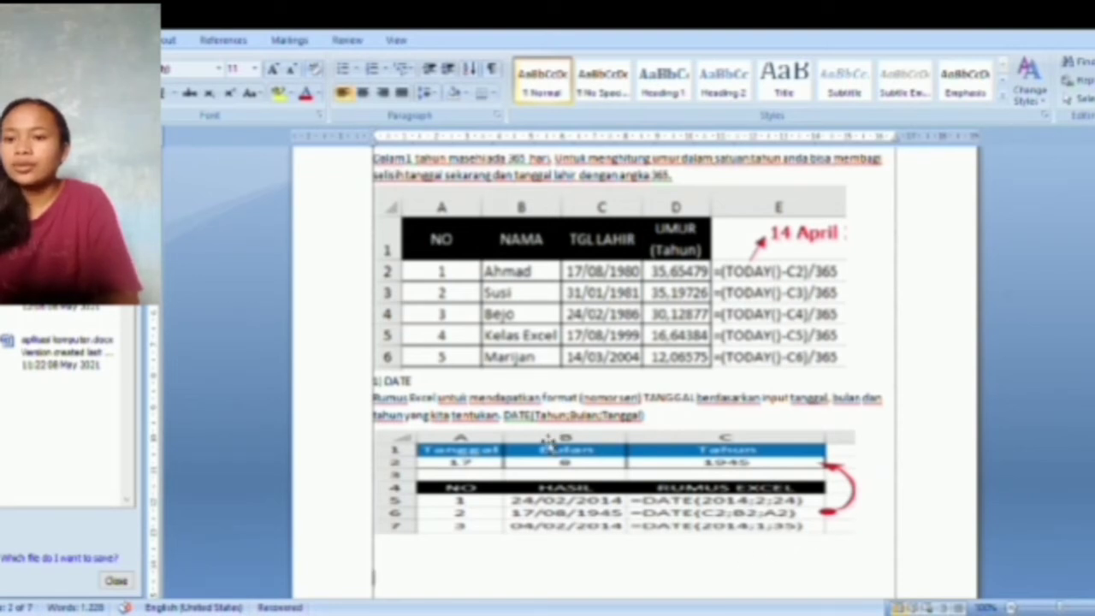
scroll(550, 443, "down", 5)
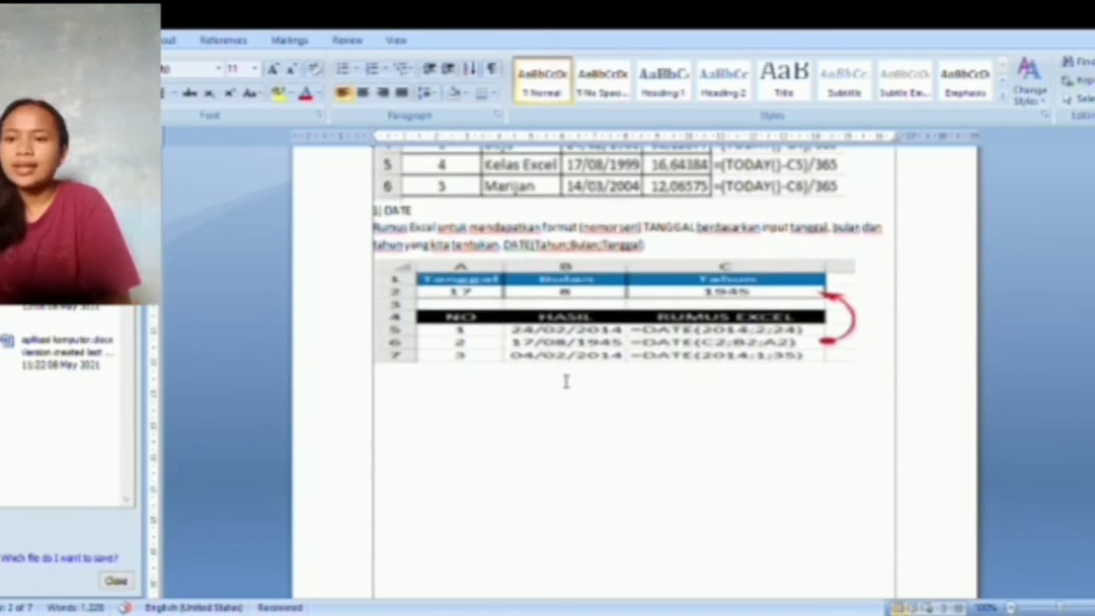
scroll(570, 420, "down", 10)
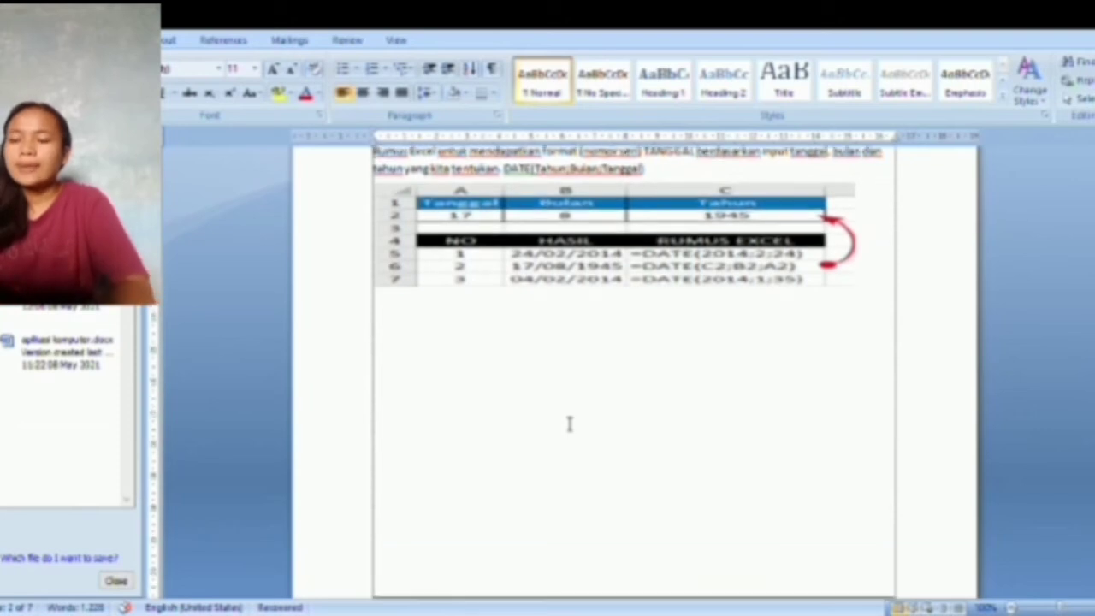
scroll(570, 424, "down", 8)
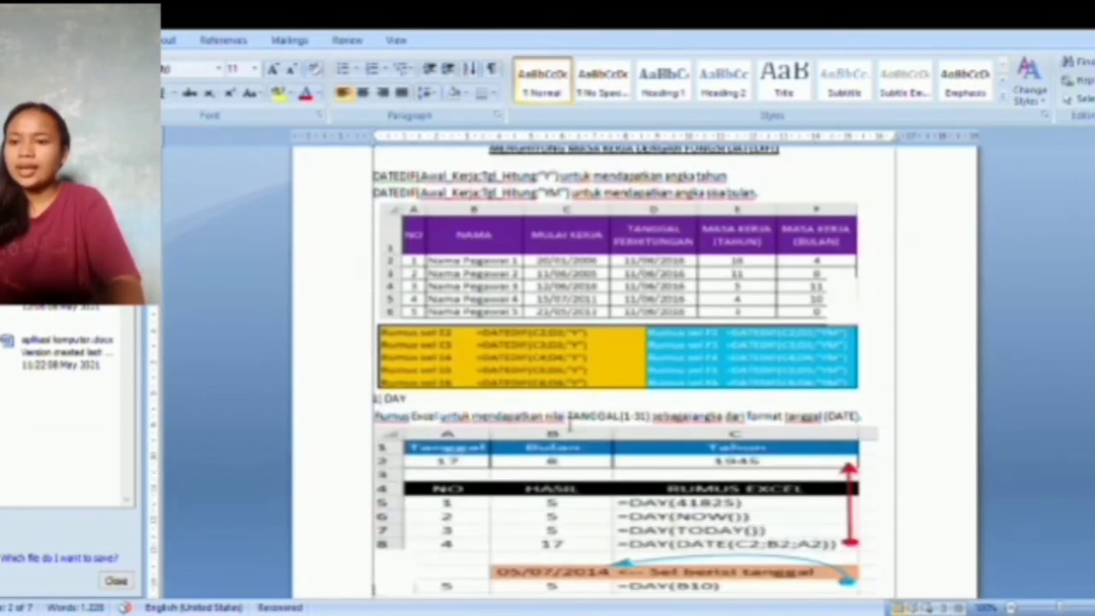